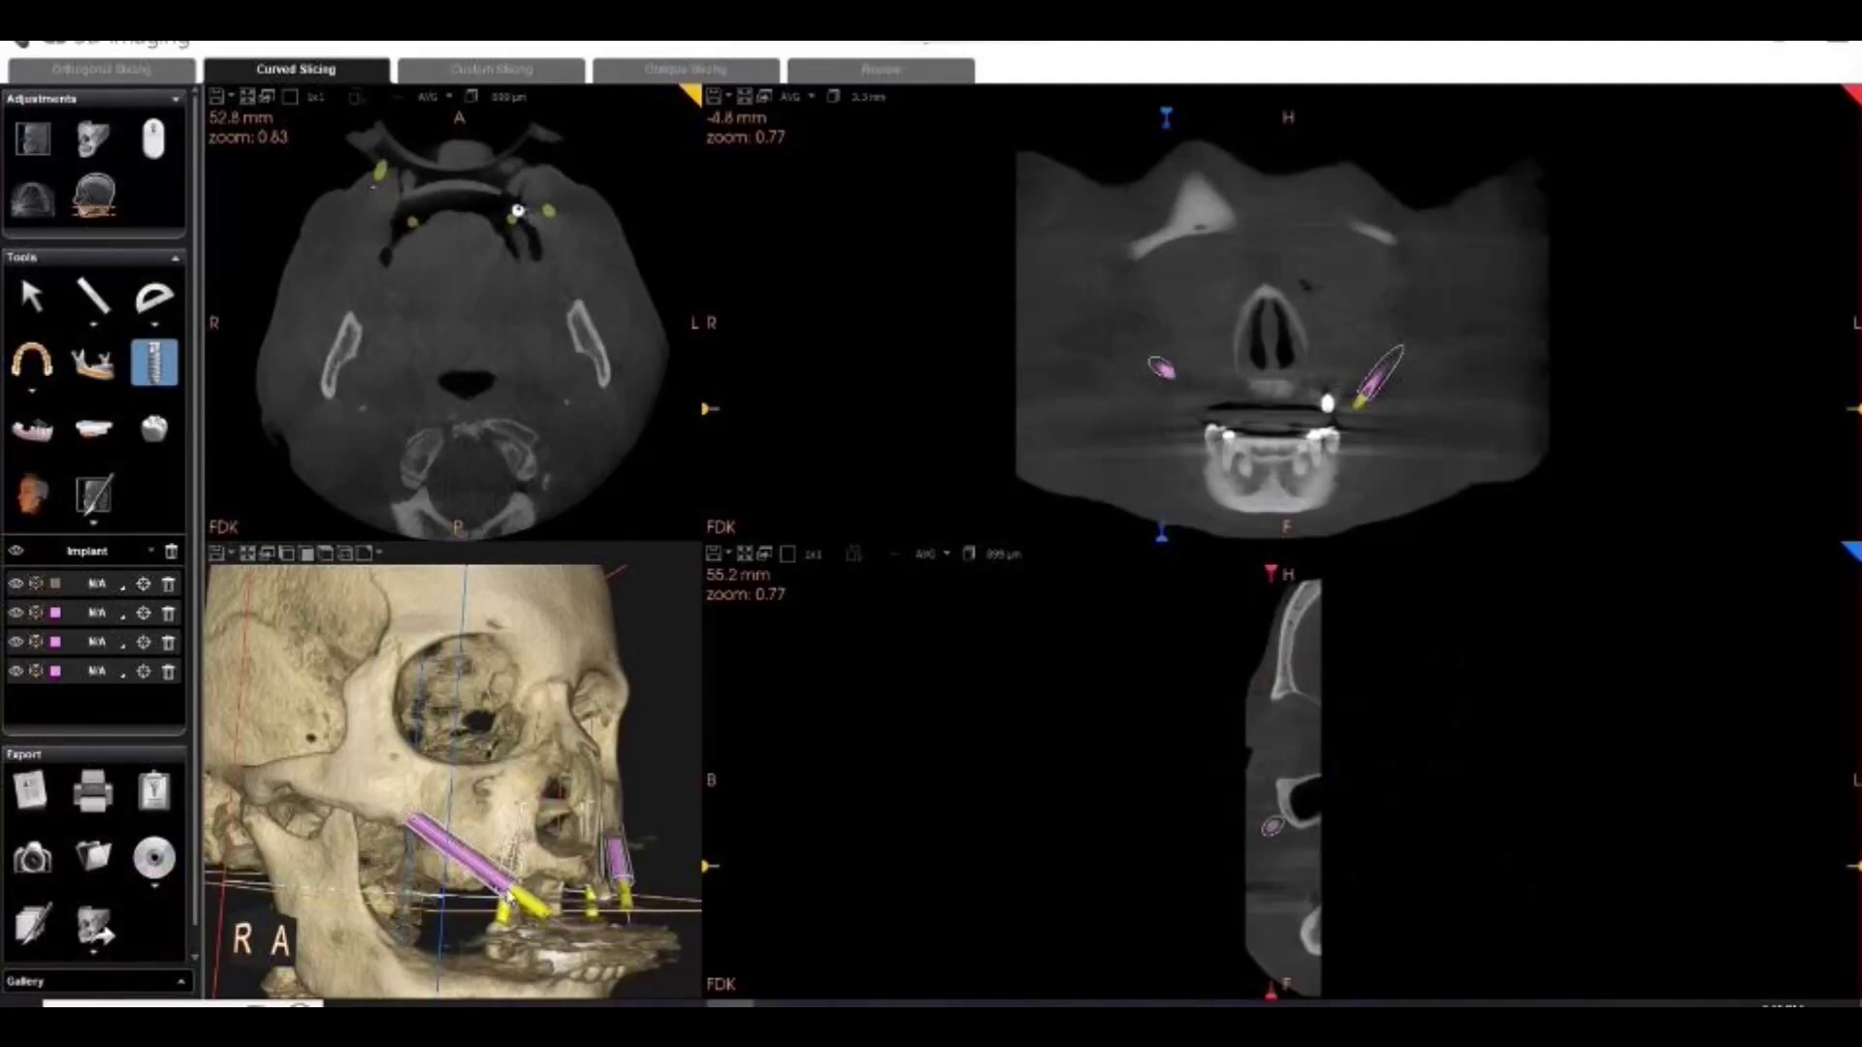
# - Enlarge the 3D skull view and rotate it to a frontal view showing all four implants
pyautogui.click(497, 878)
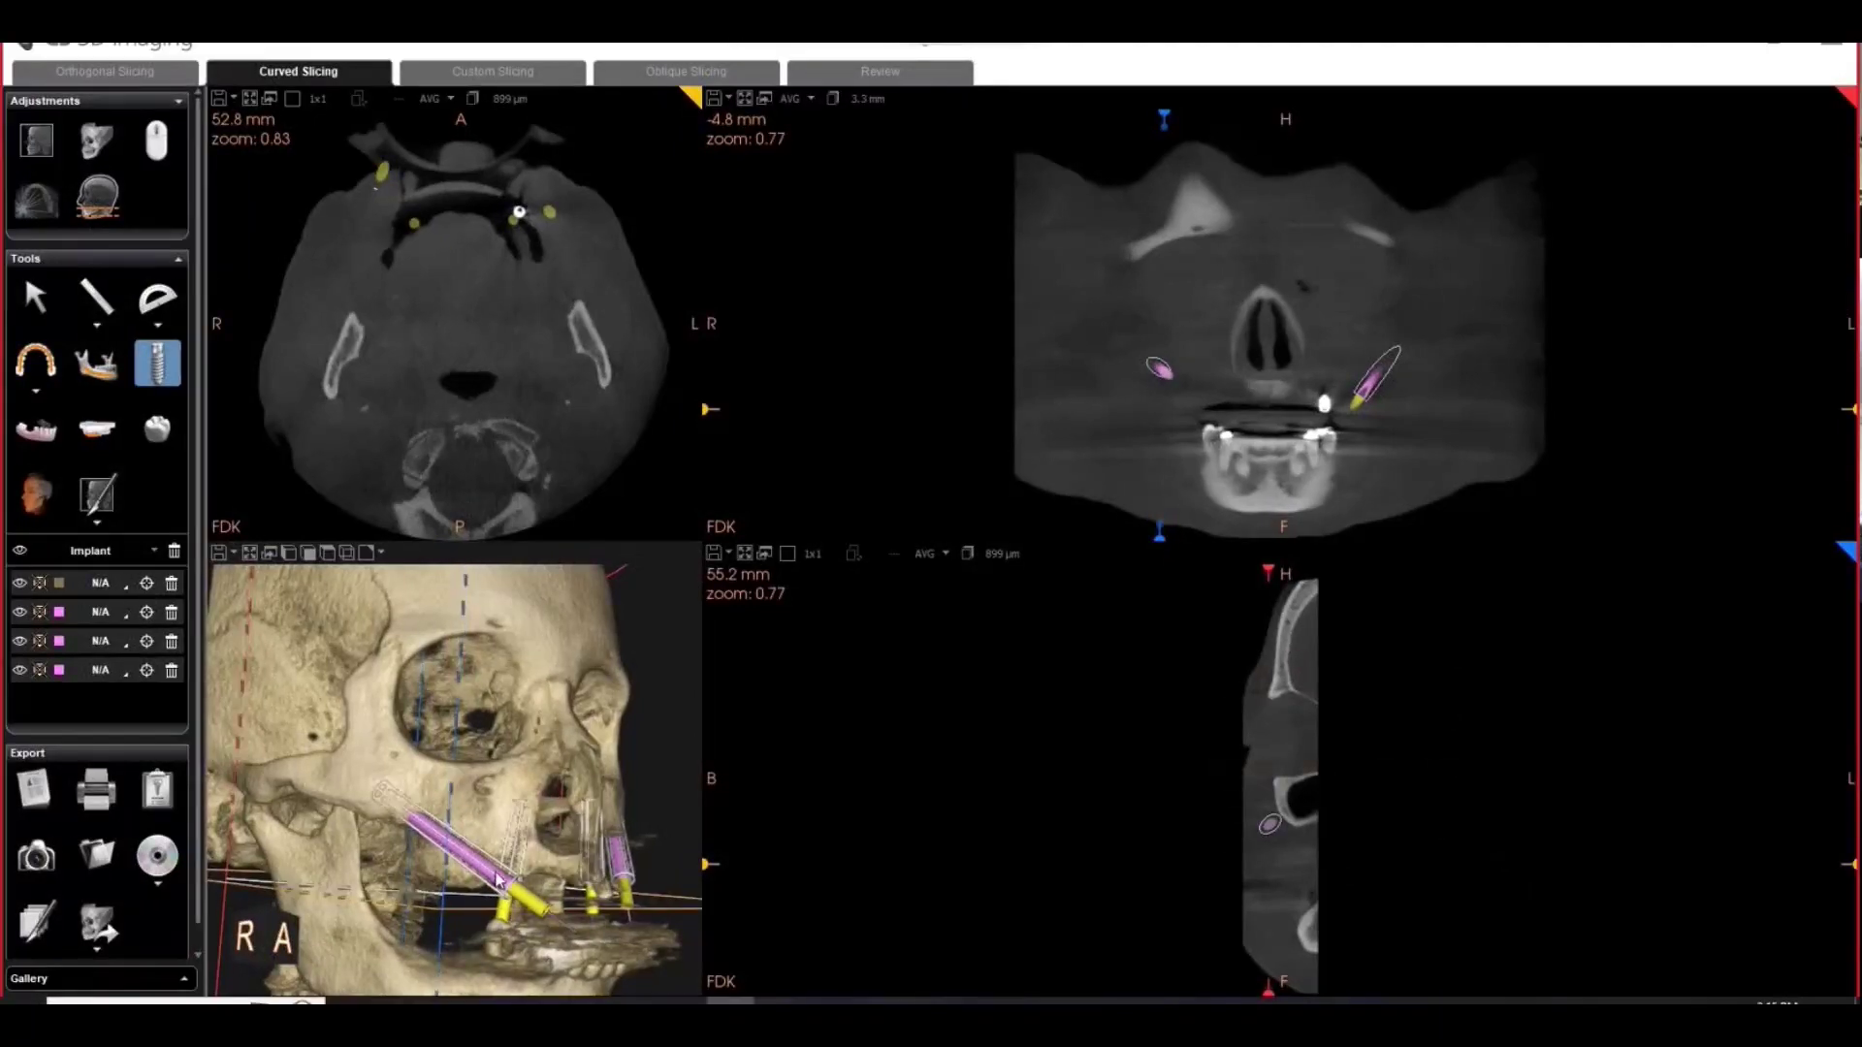
pyautogui.scroll(2, 495, 878)
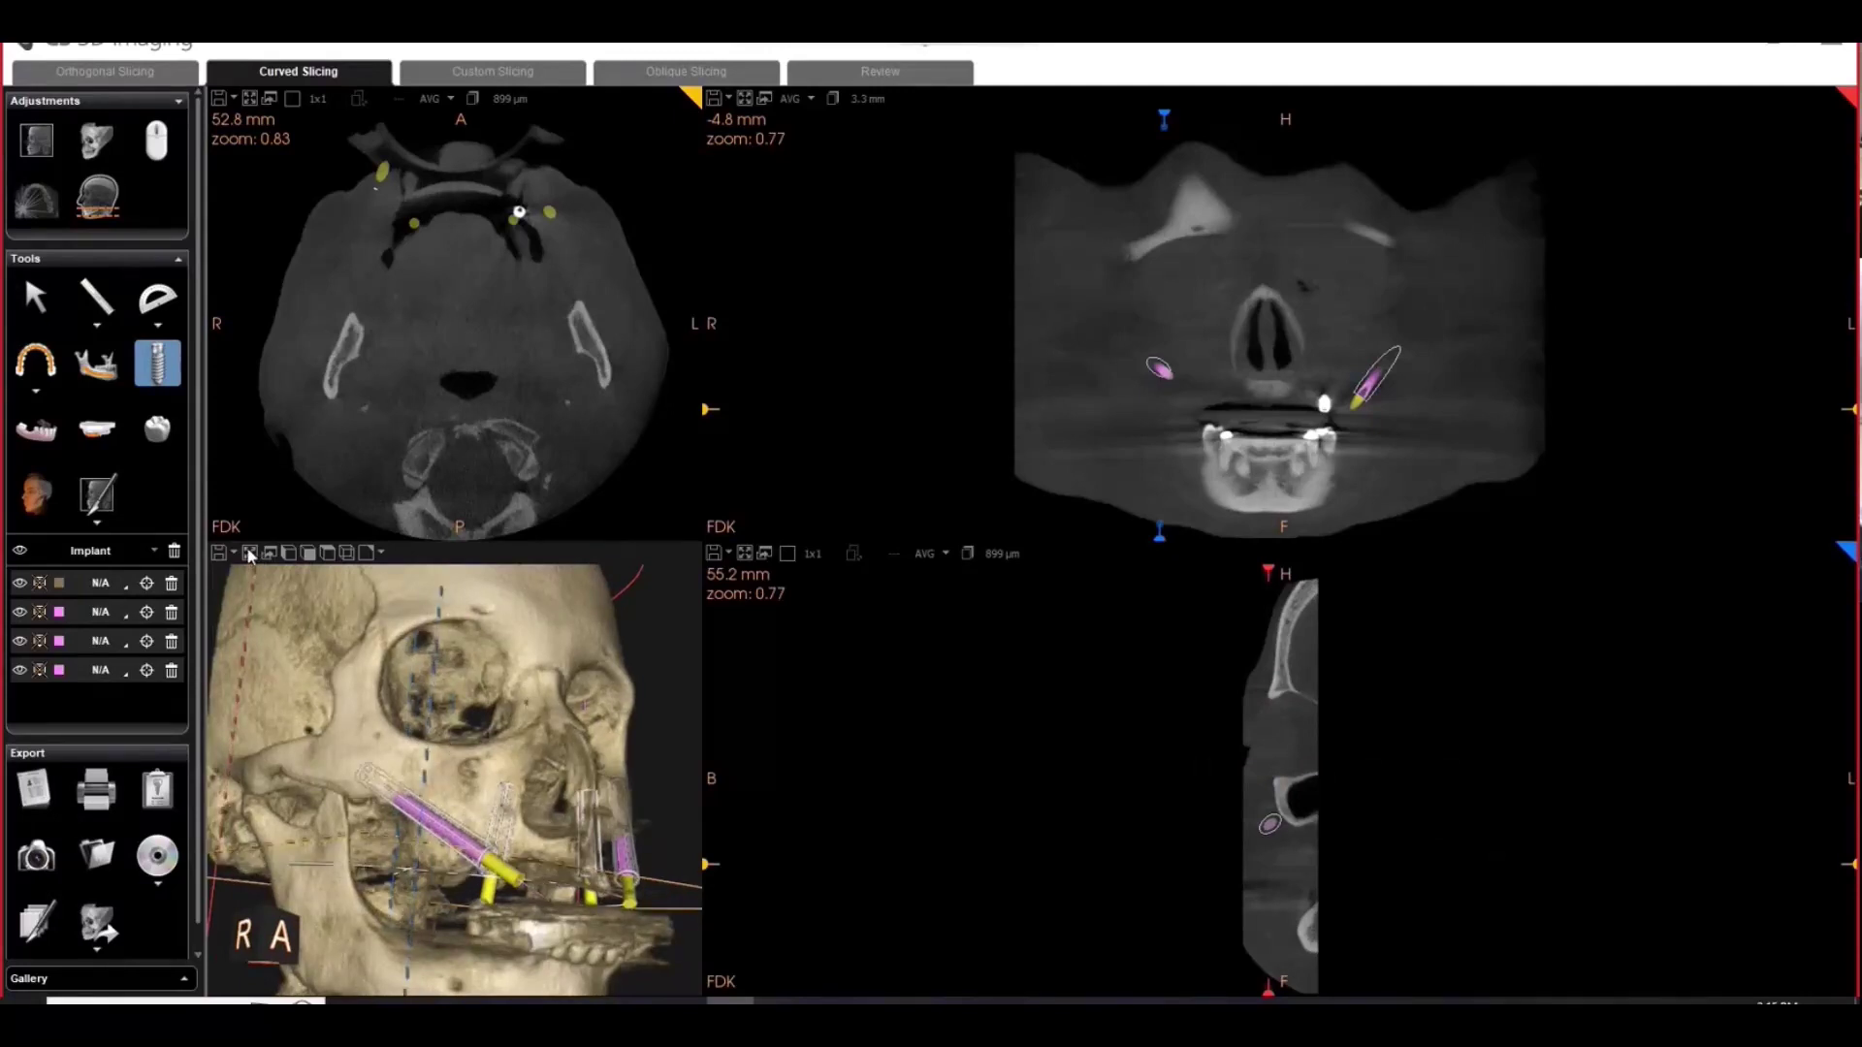
pyautogui.click(249, 553)
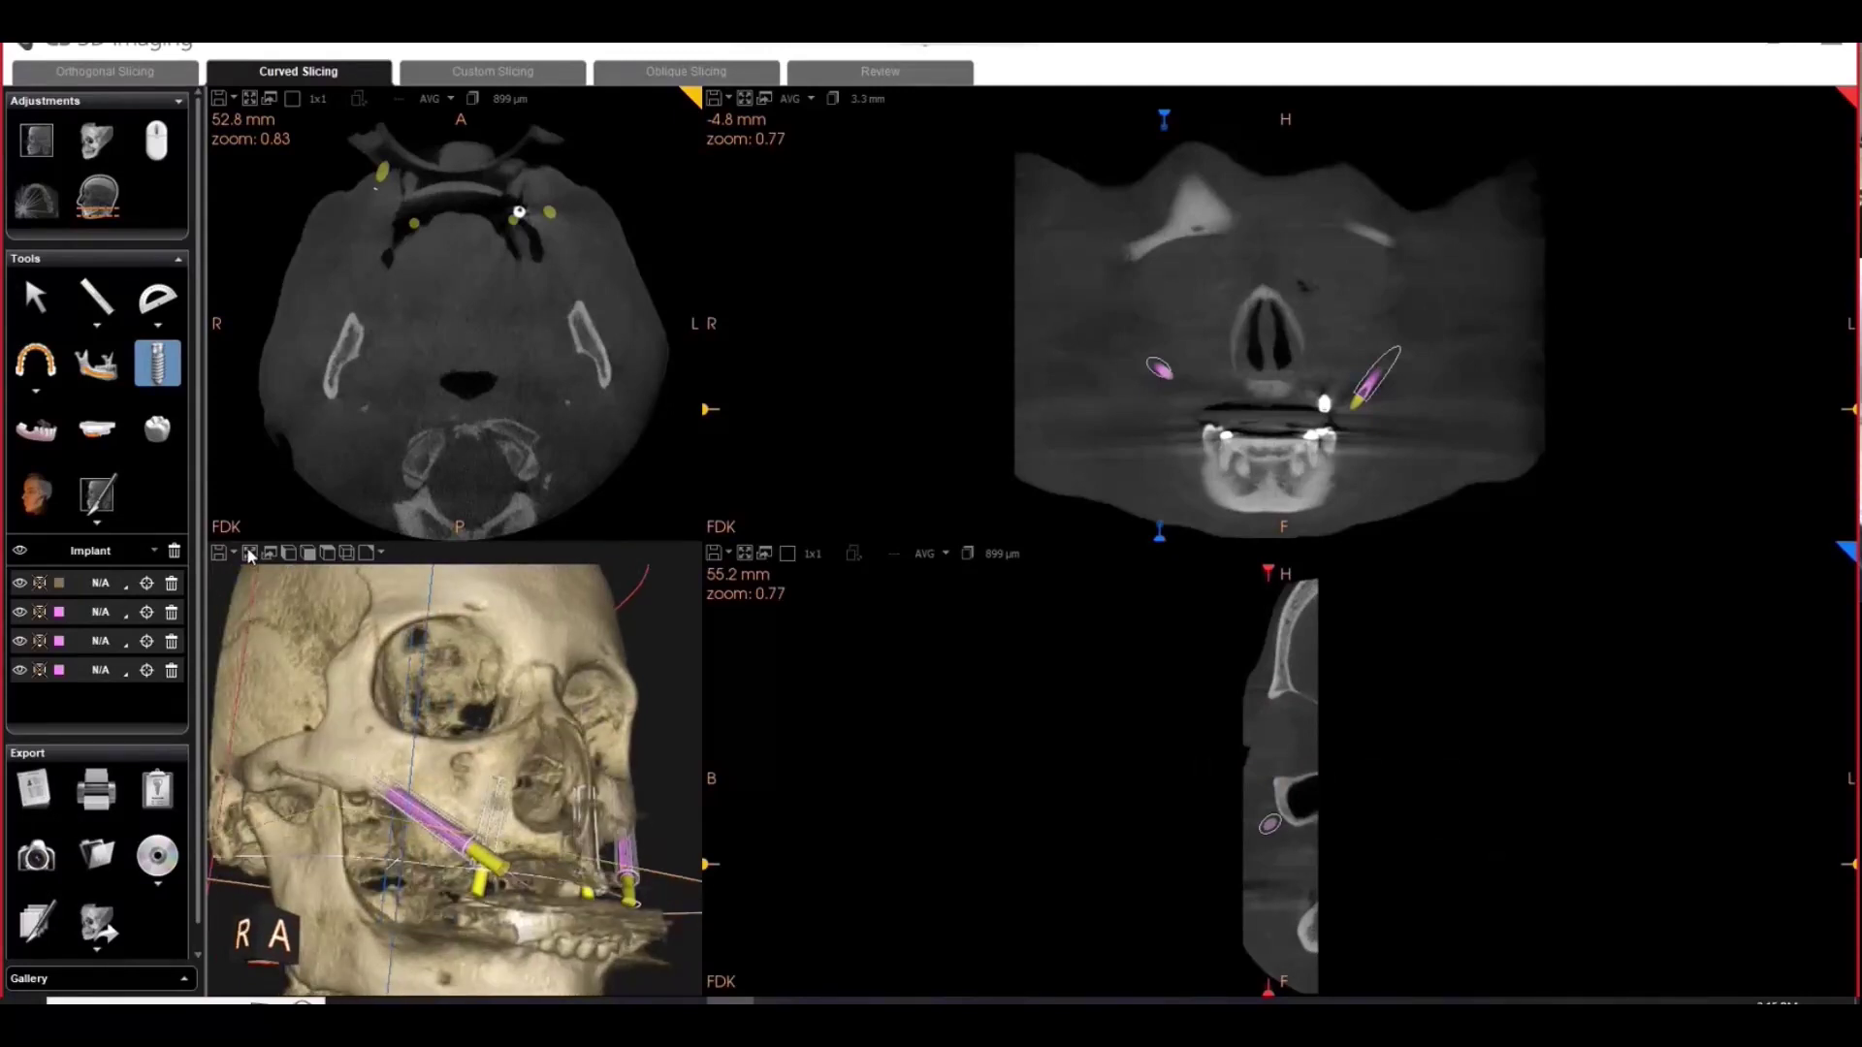
pyautogui.click(250, 553)
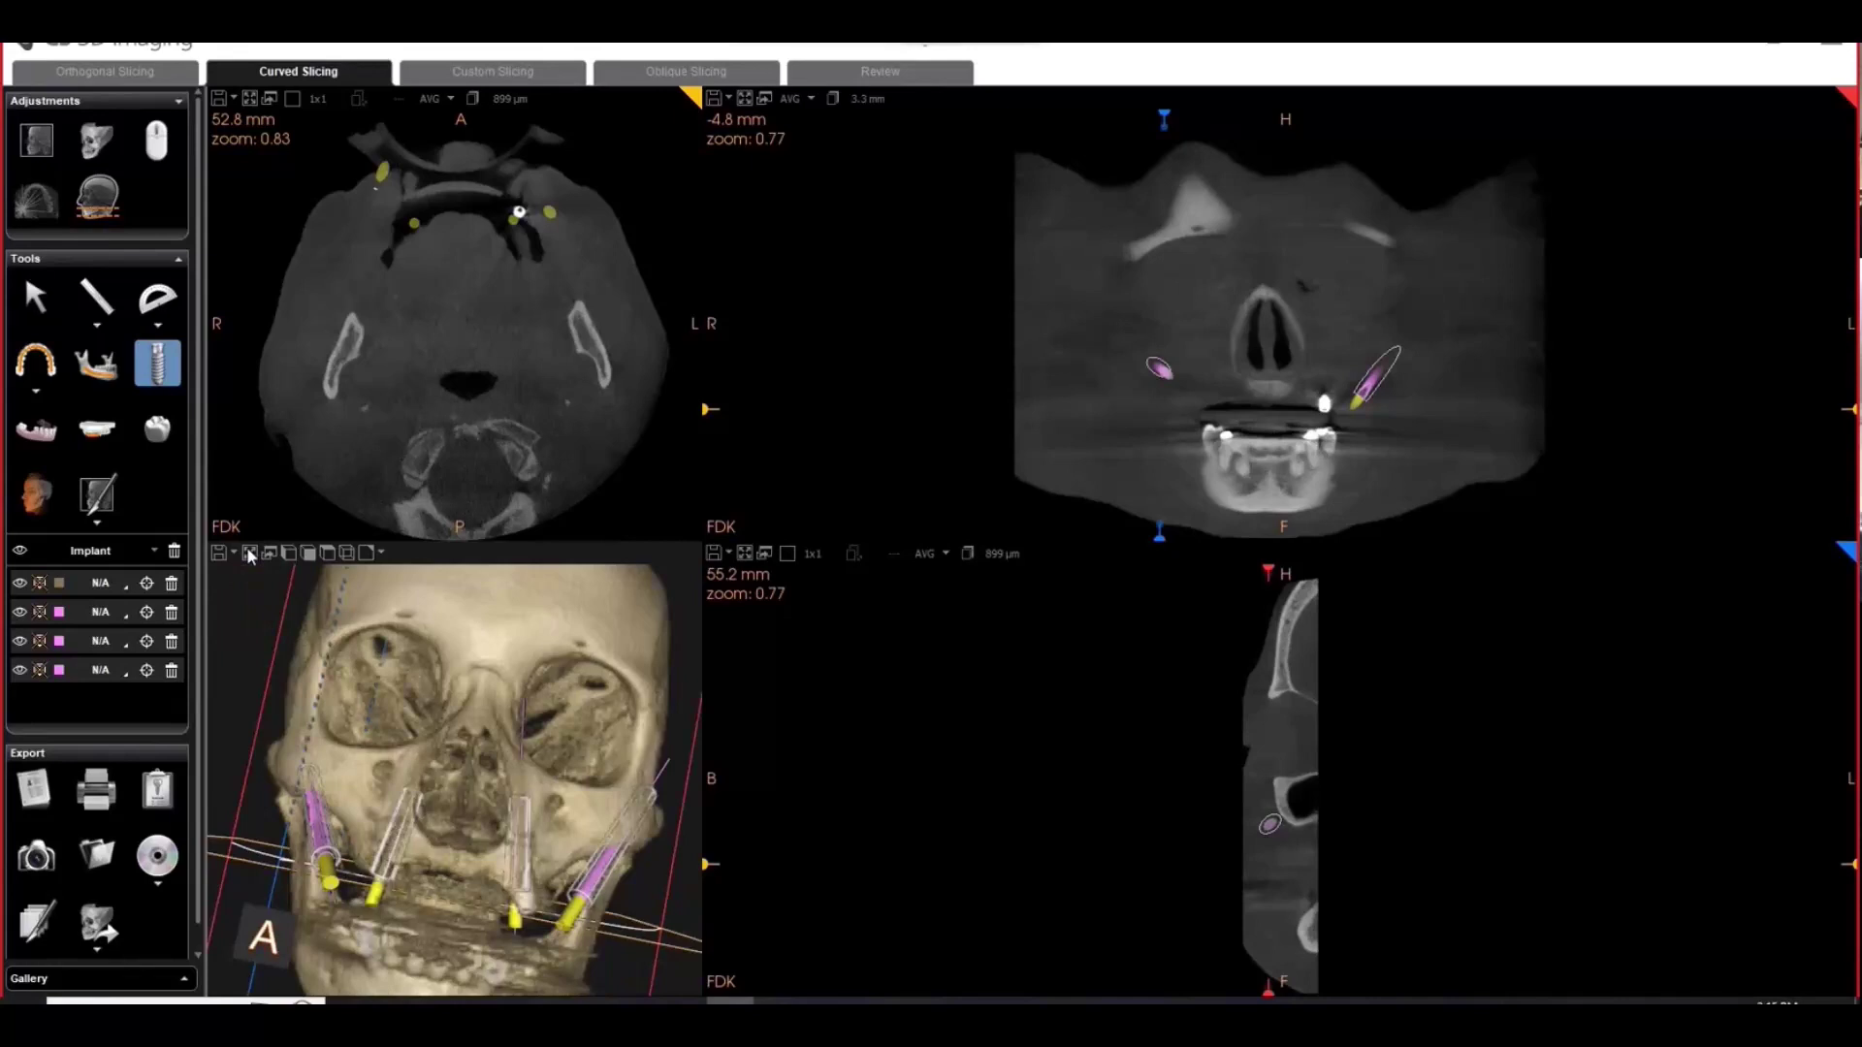
pyautogui.click(249, 554)
pyautogui.moveTo(597, 723); pyautogui.dragTo(681, 710)
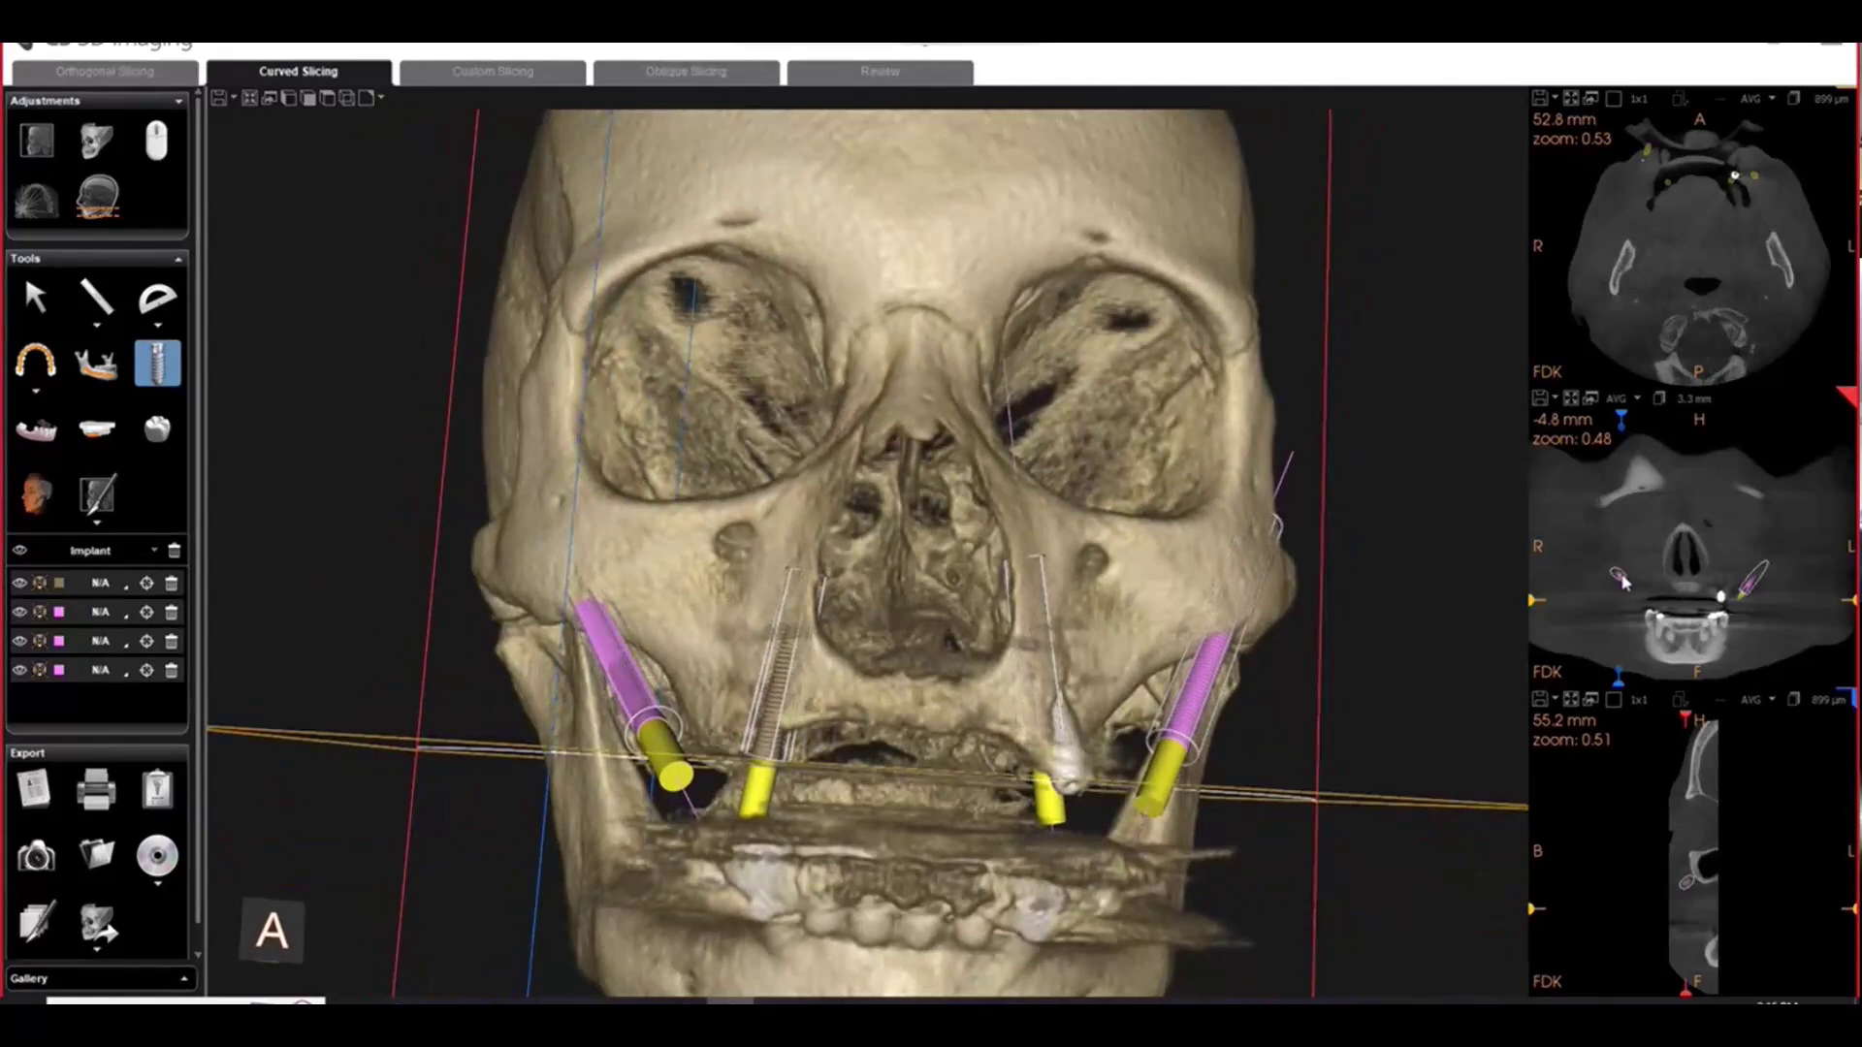
# - Enlarge the curved panoramic slice and set its integration thickness to 39.9 mm
pyautogui.click(1571, 400)
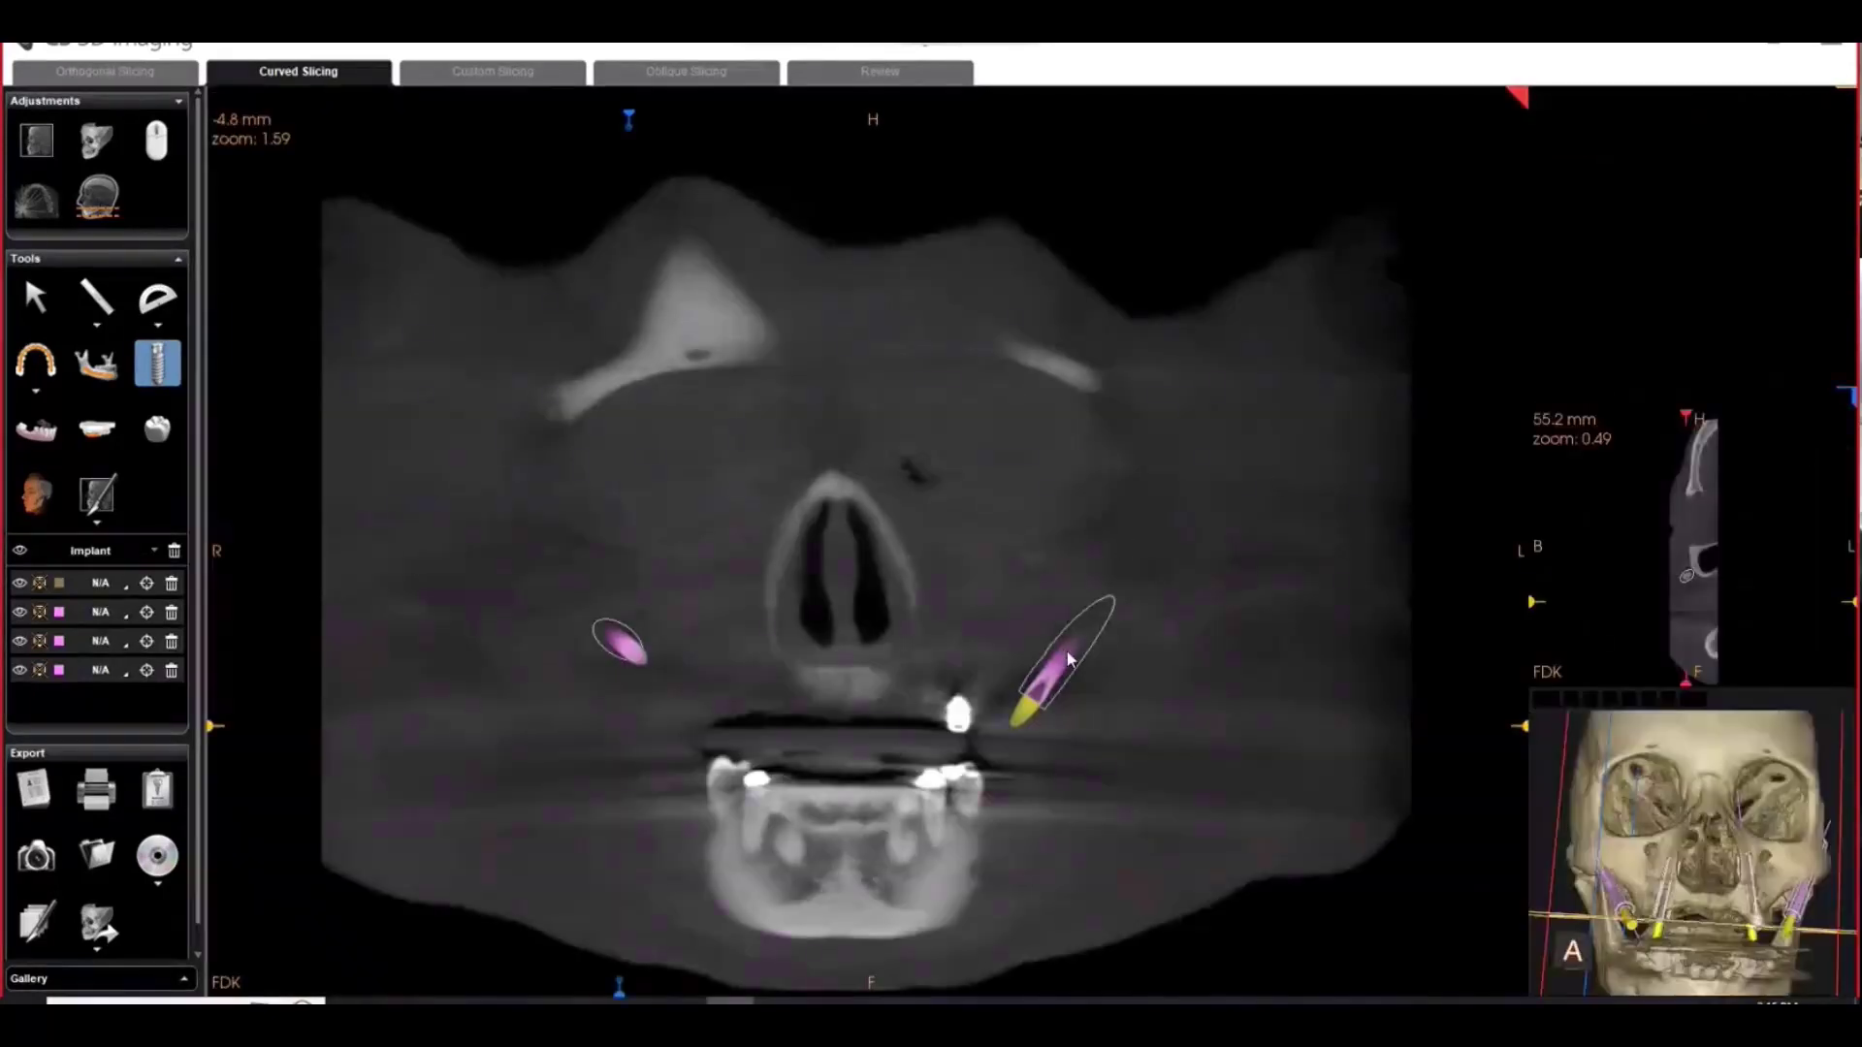
pyautogui.click(1056, 678)
pyautogui.click(1556, 799)
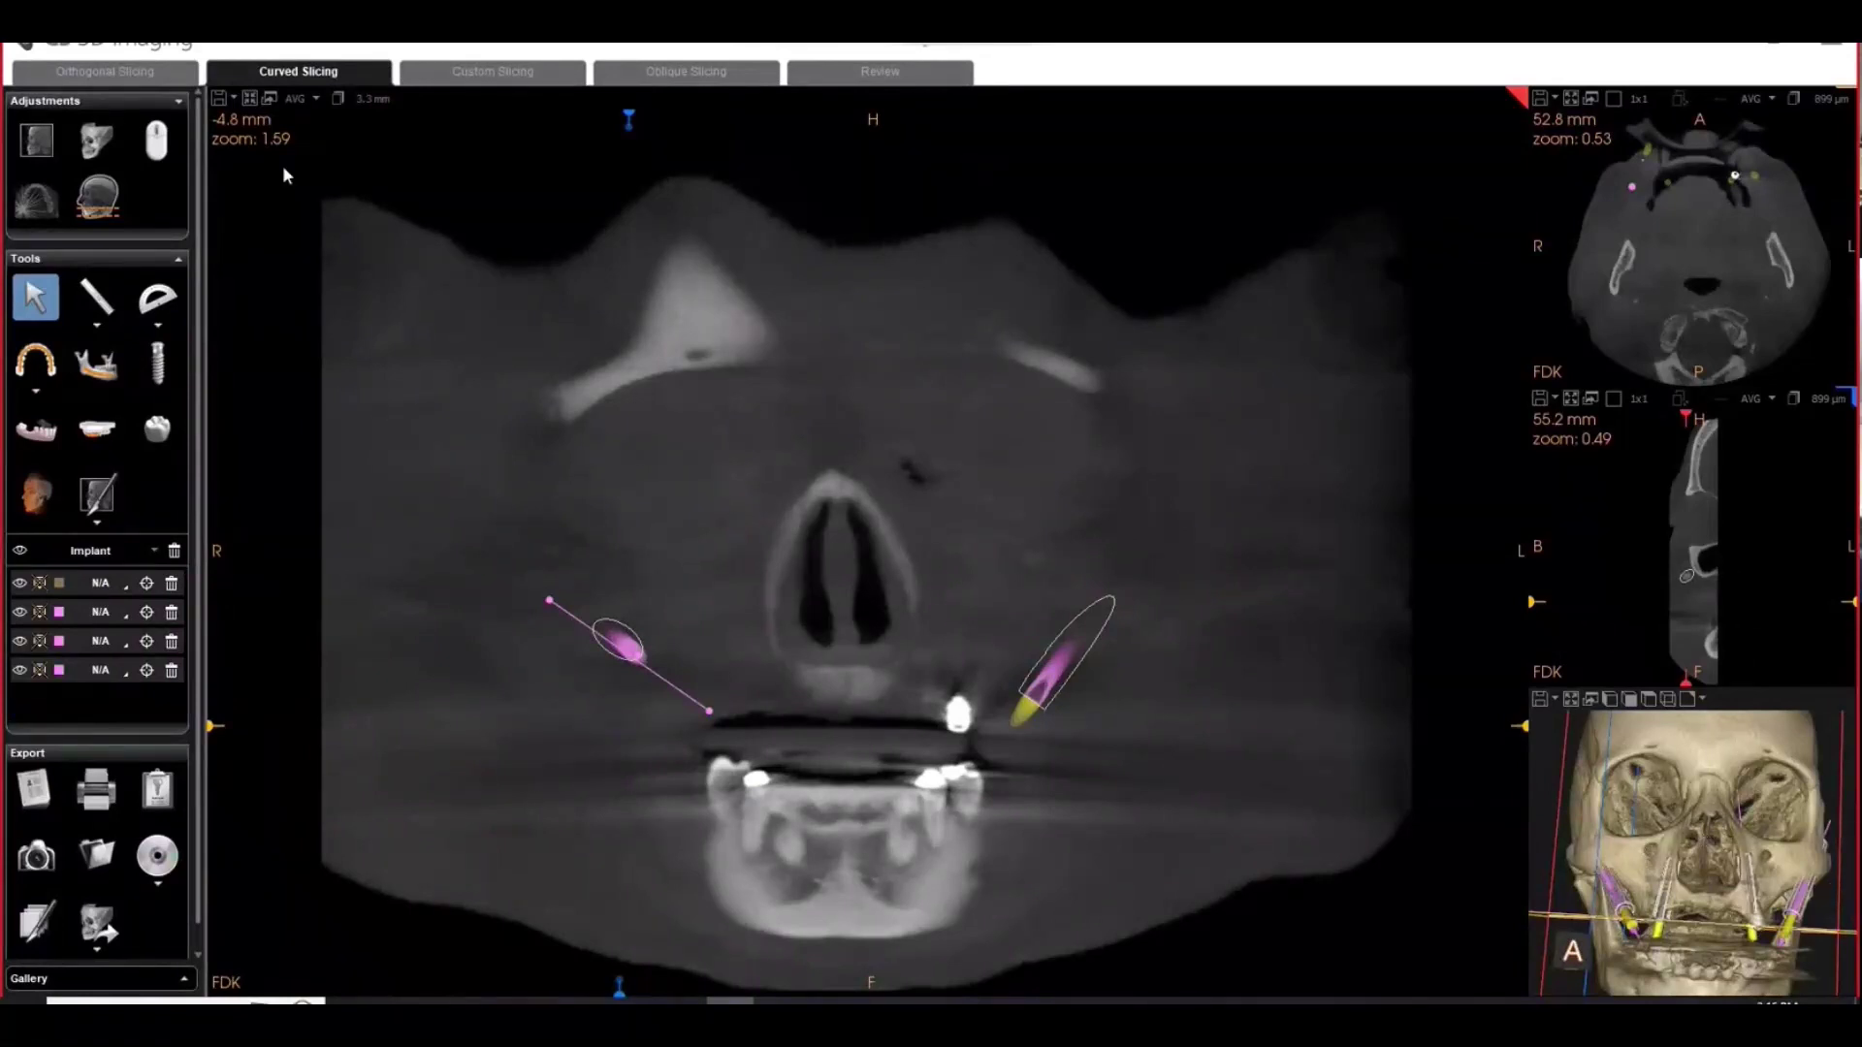
pyautogui.click(372, 98)
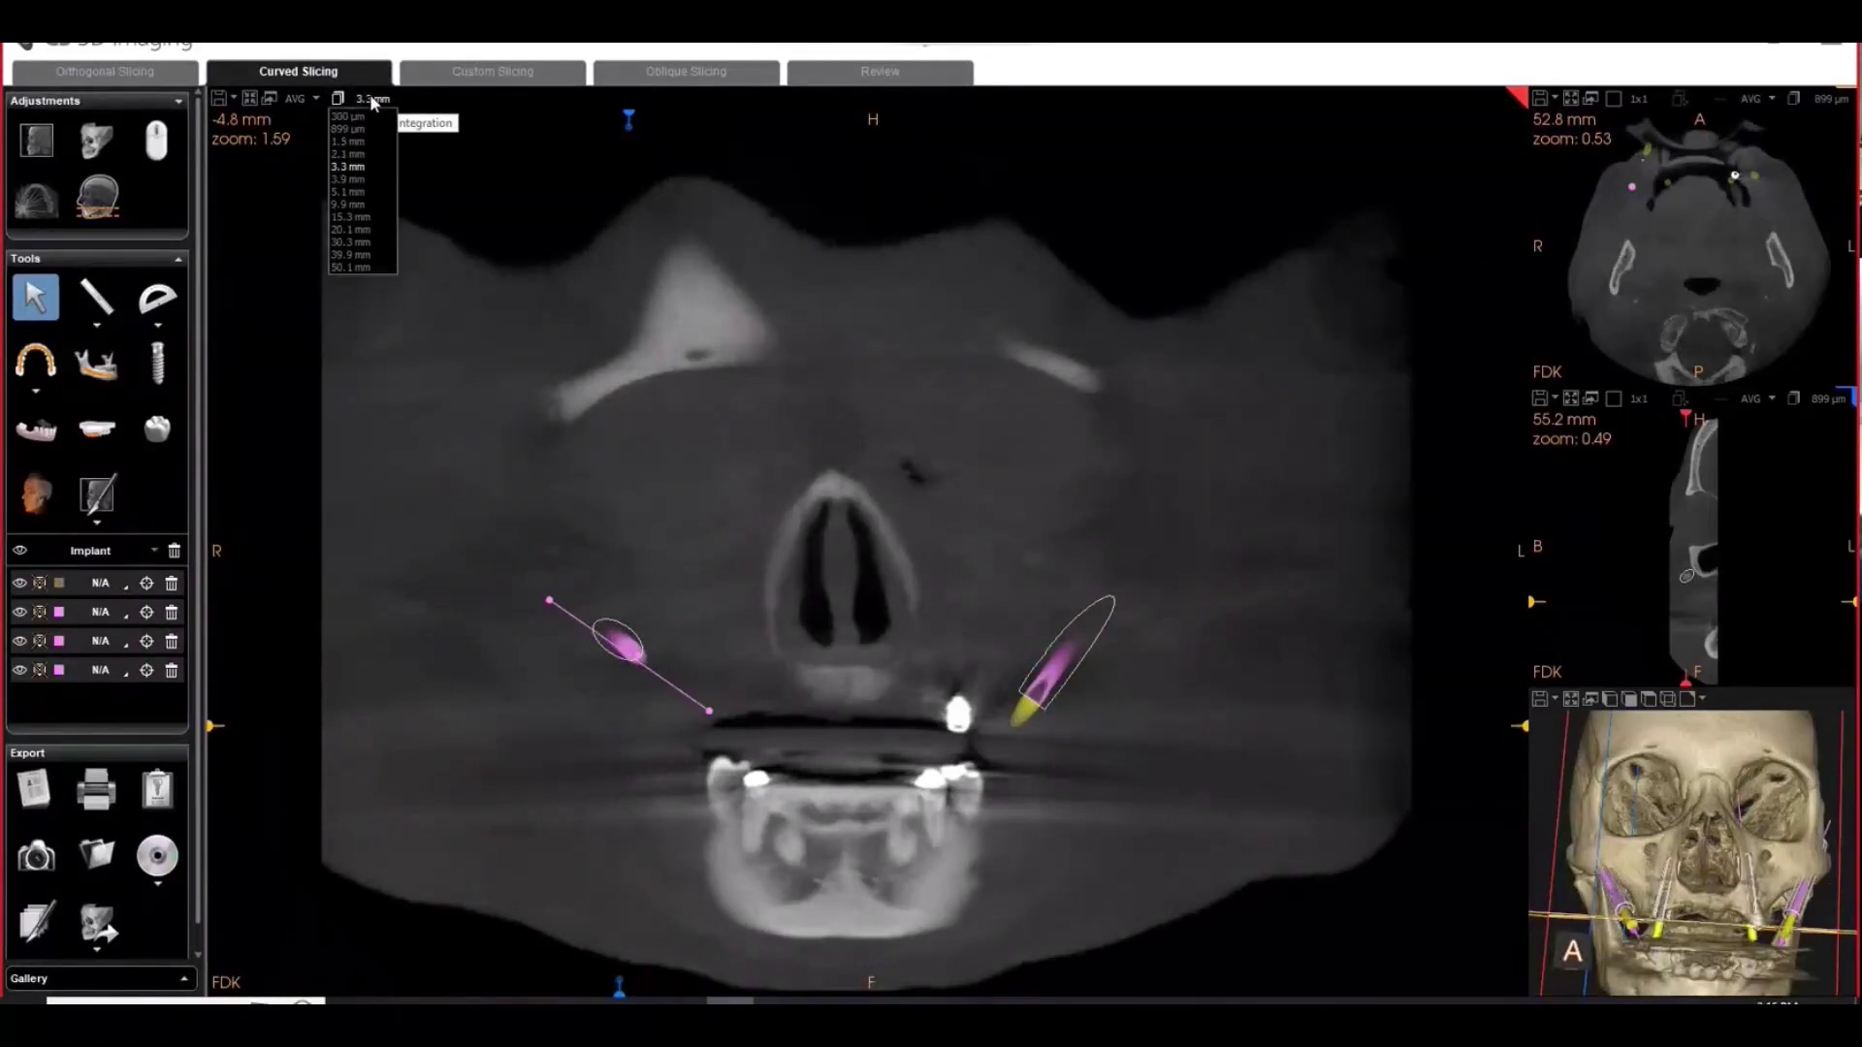
pyautogui.click(350, 257)
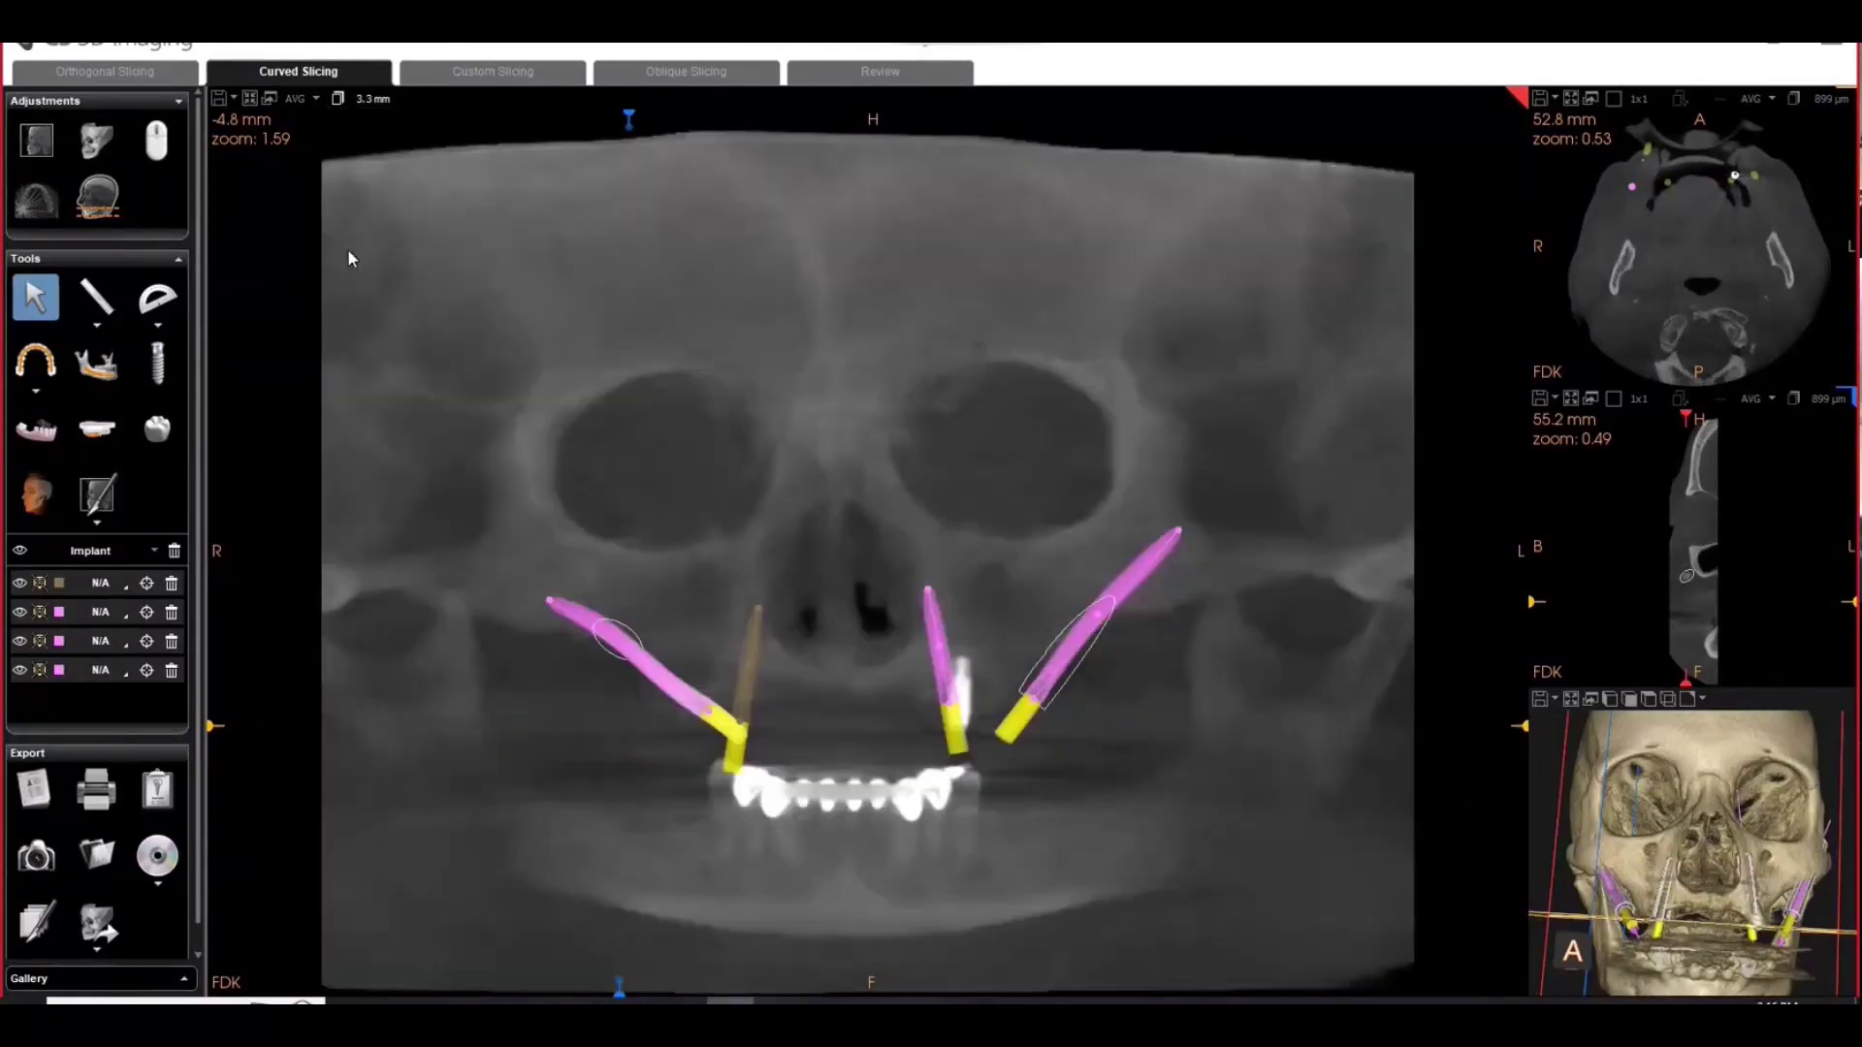
# - Reposition and tilt the zygomatic implant on the patient's right side, and nudge the one on the left side
pyautogui.click(1103, 614)
pyautogui.moveTo(1103, 614); pyautogui.dragTo(1105, 609)
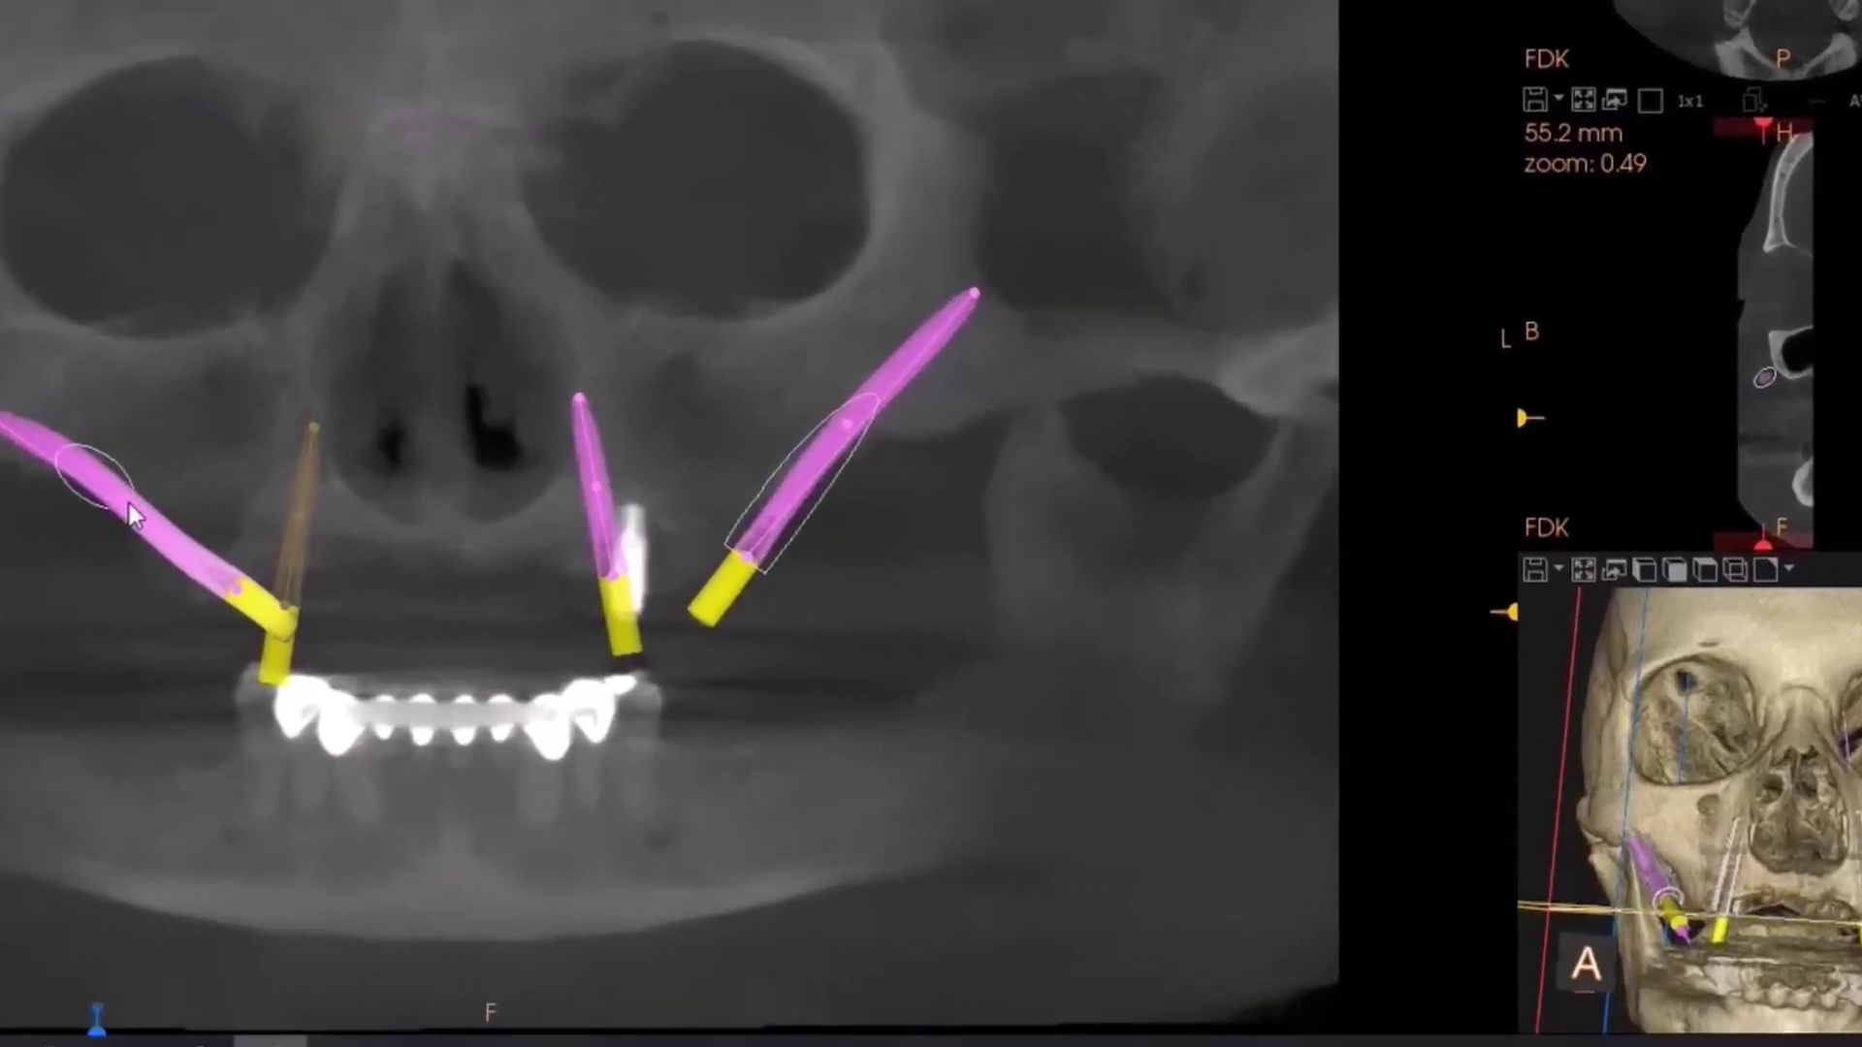
pyautogui.moveTo(130, 502); pyautogui.dragTo(101, 481)
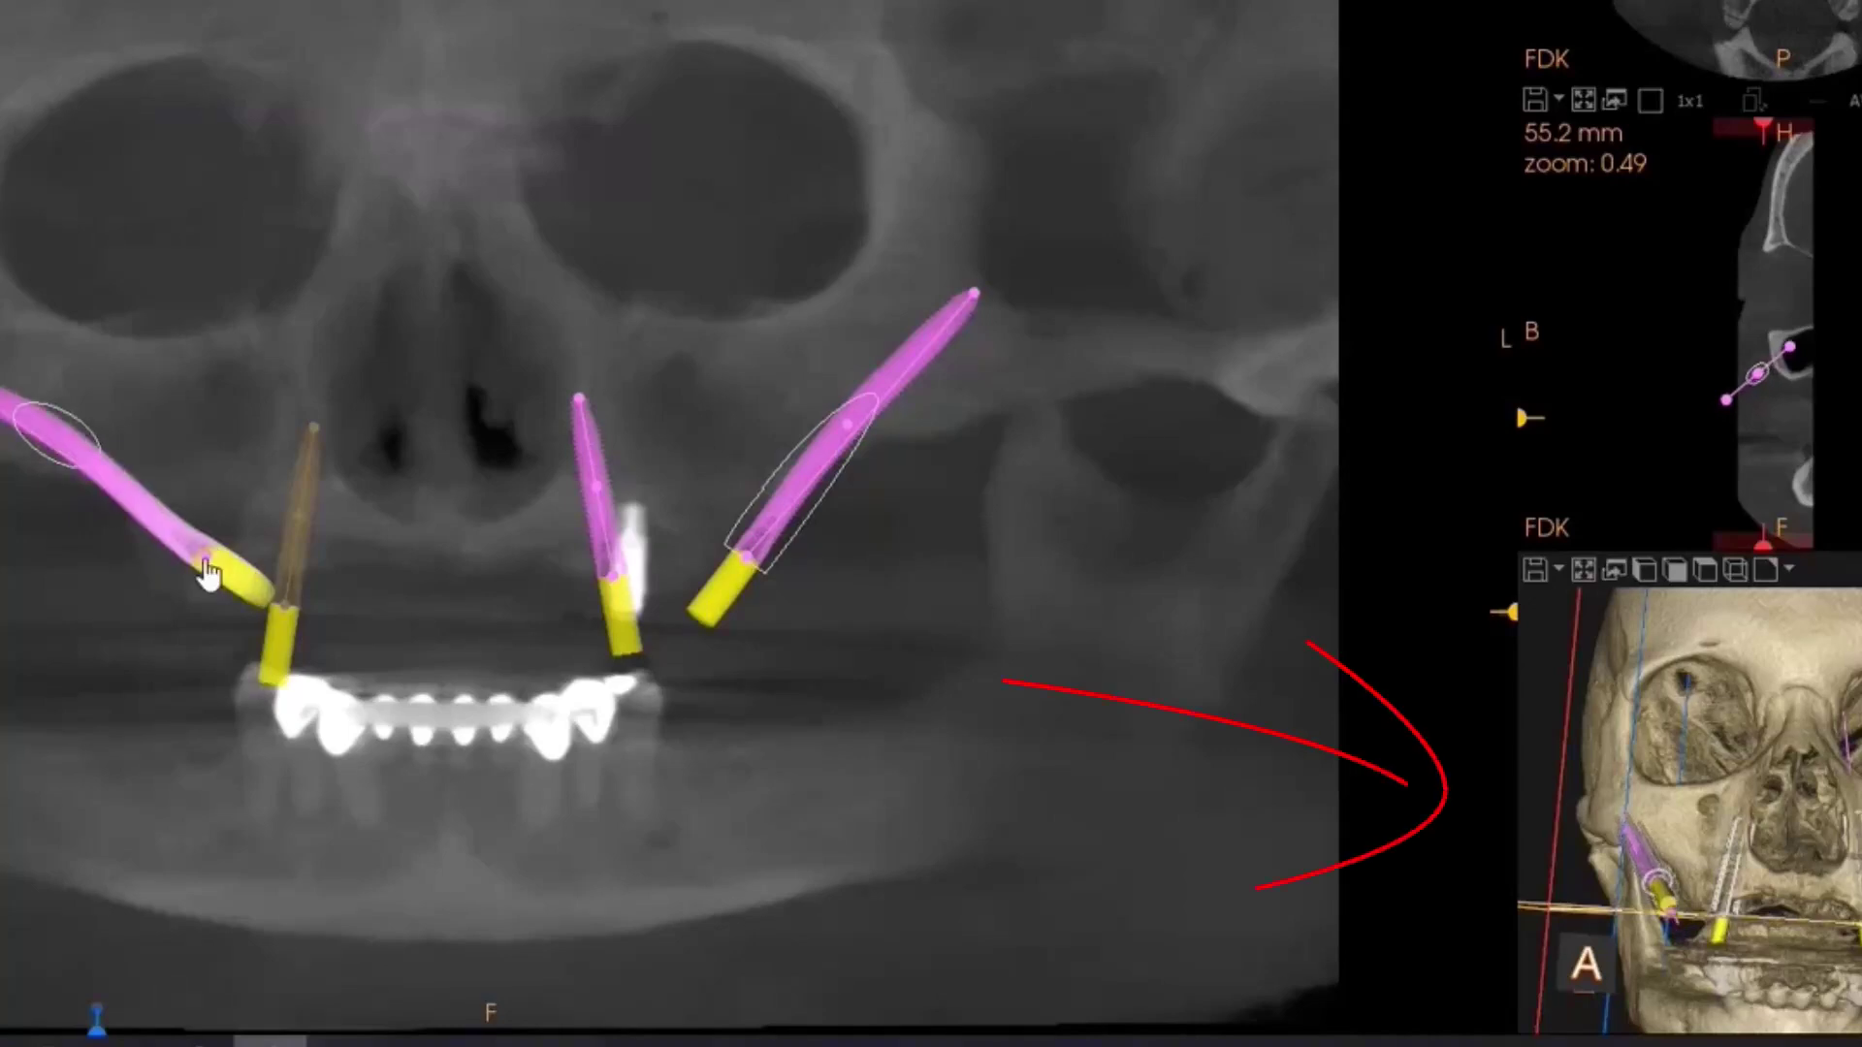
pyautogui.moveTo(219, 560)
pyautogui.mouseDown()
pyautogui.moveTo(295, 516)
pyautogui.moveTo(224, 586)
pyautogui.mouseUp()
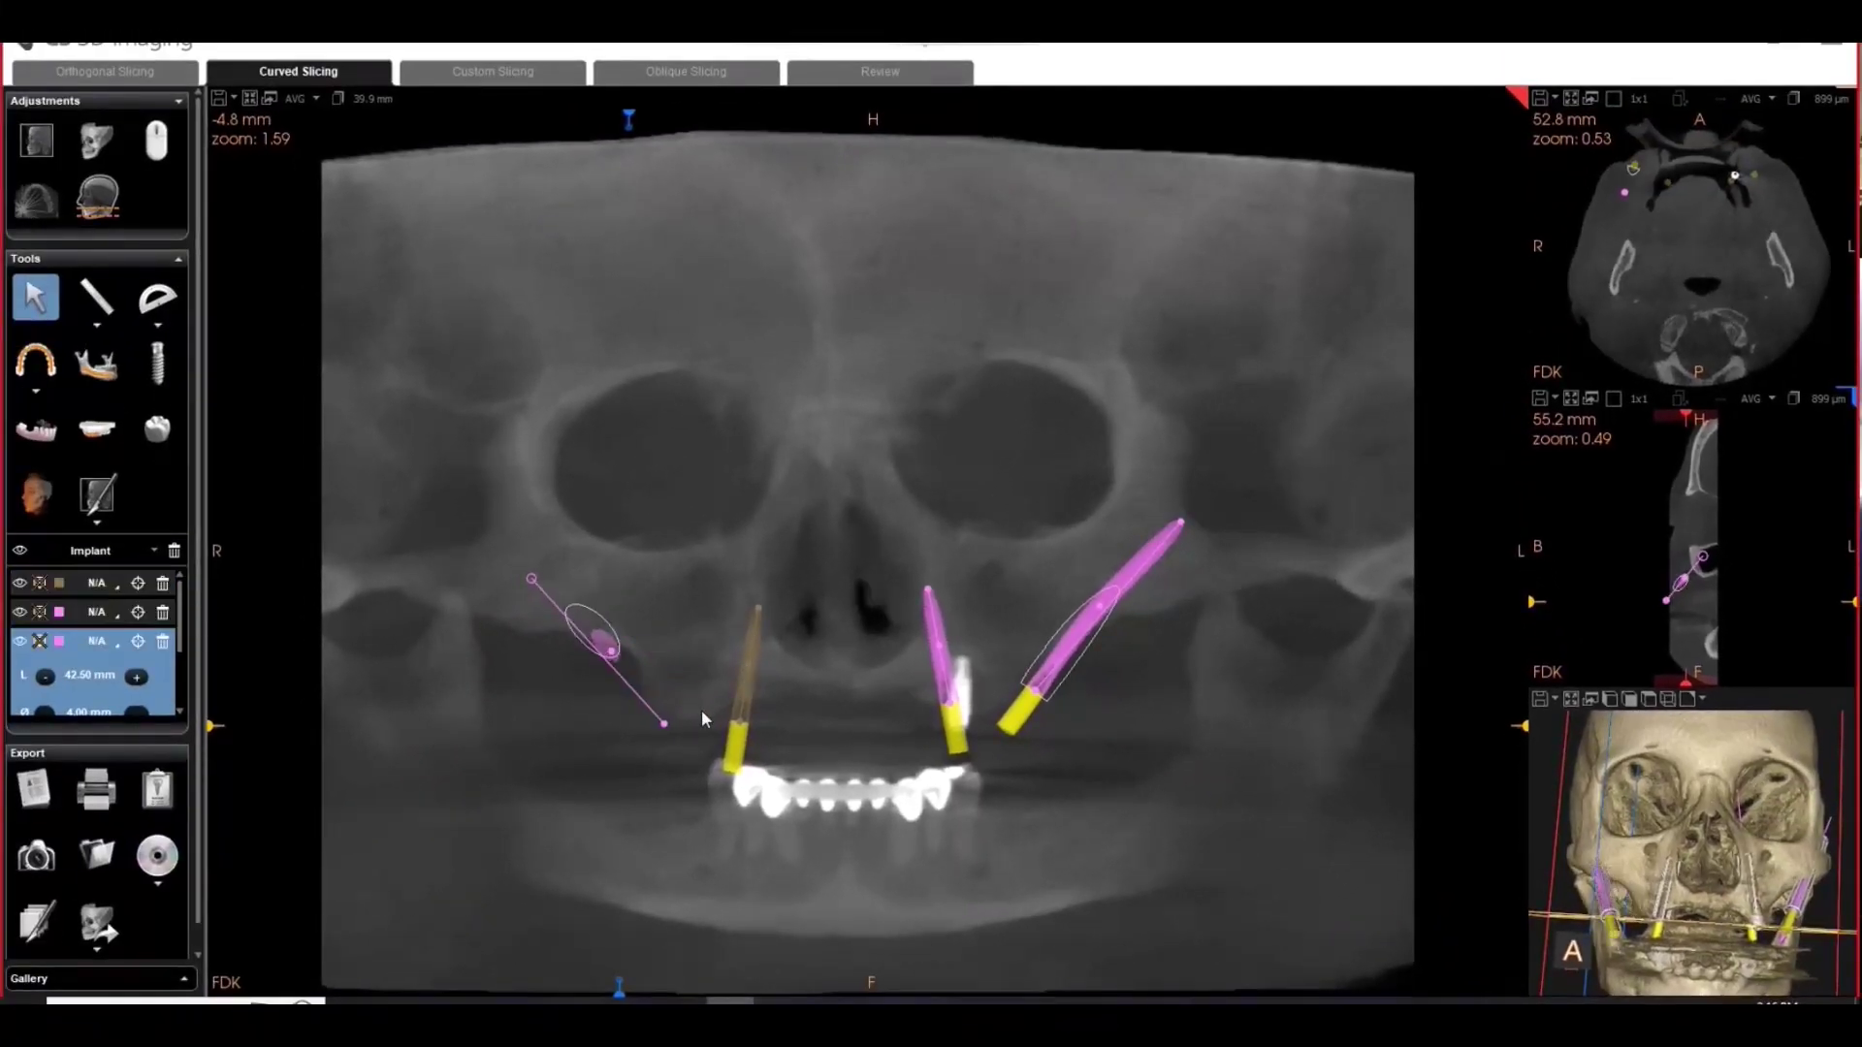
pyautogui.moveTo(701, 717); pyautogui.dragTo(756, 665)
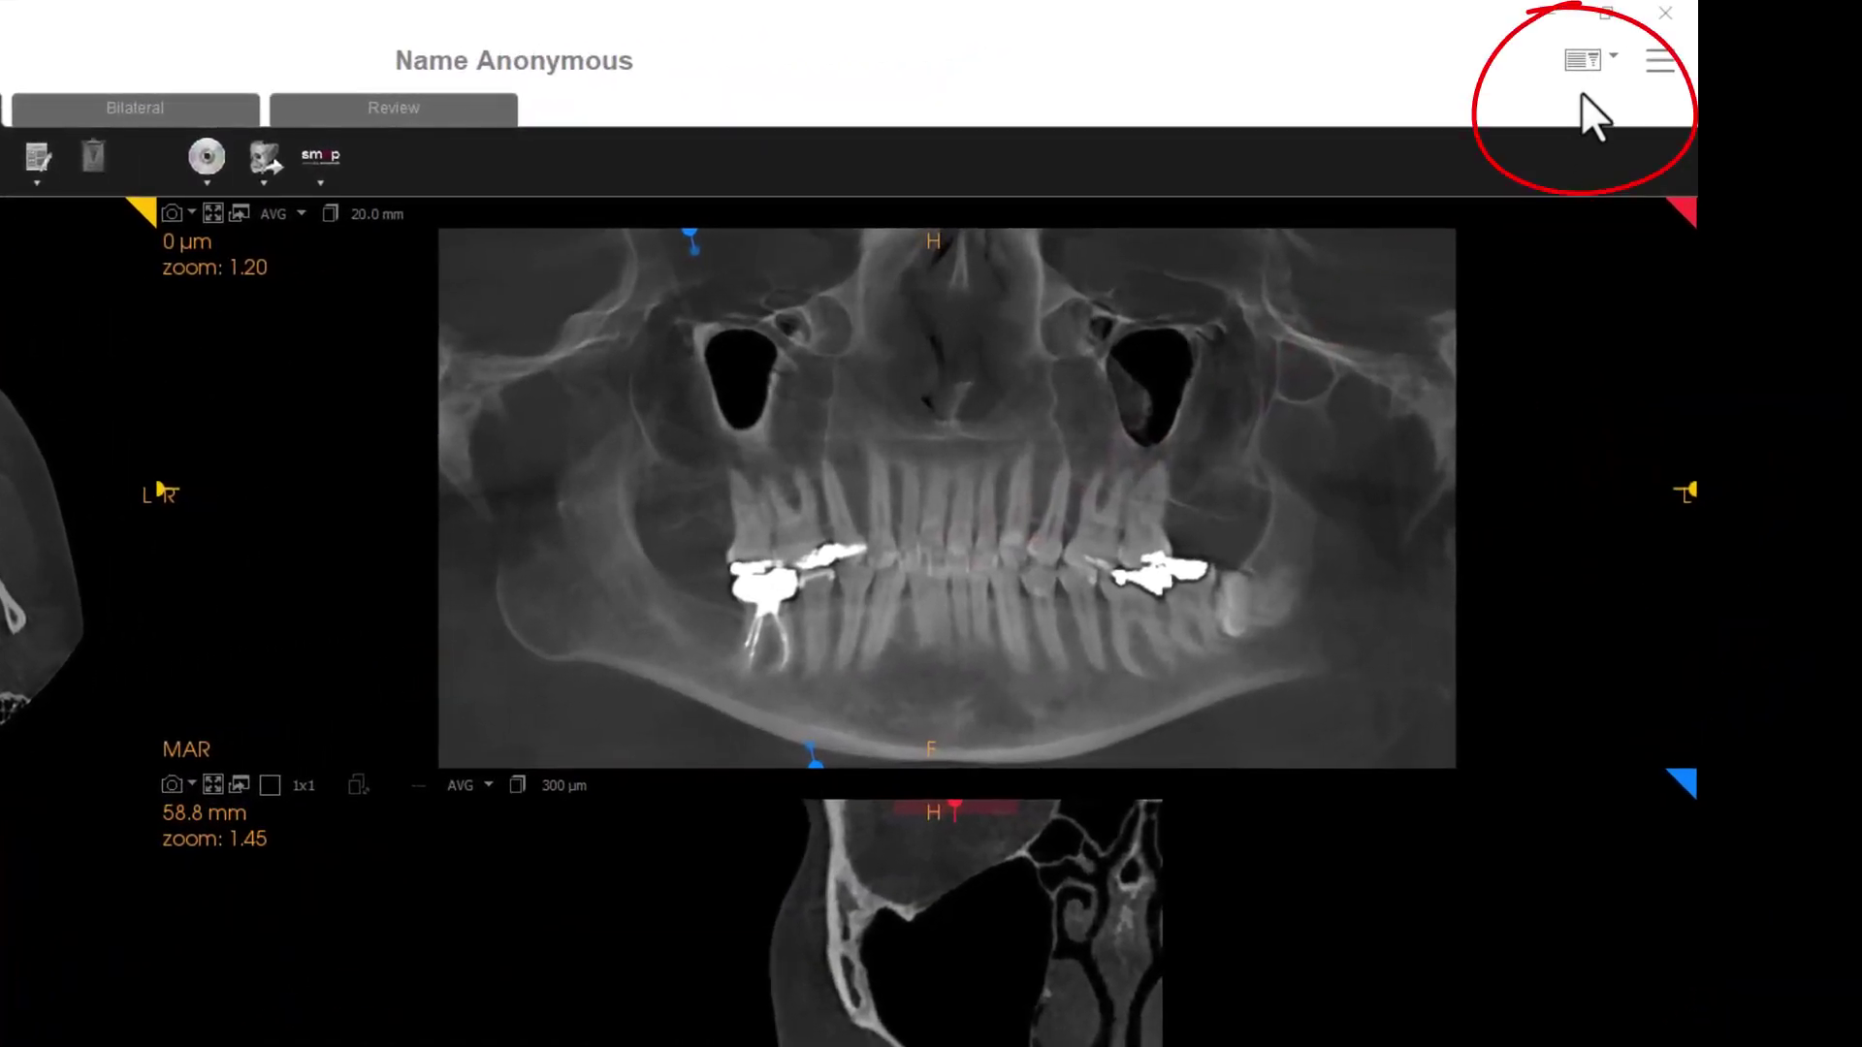
# - Start a custom implant in the implant library with manufacturer Straumann, brand Straumann and reference Zygos
pyautogui.click(1604, 60)
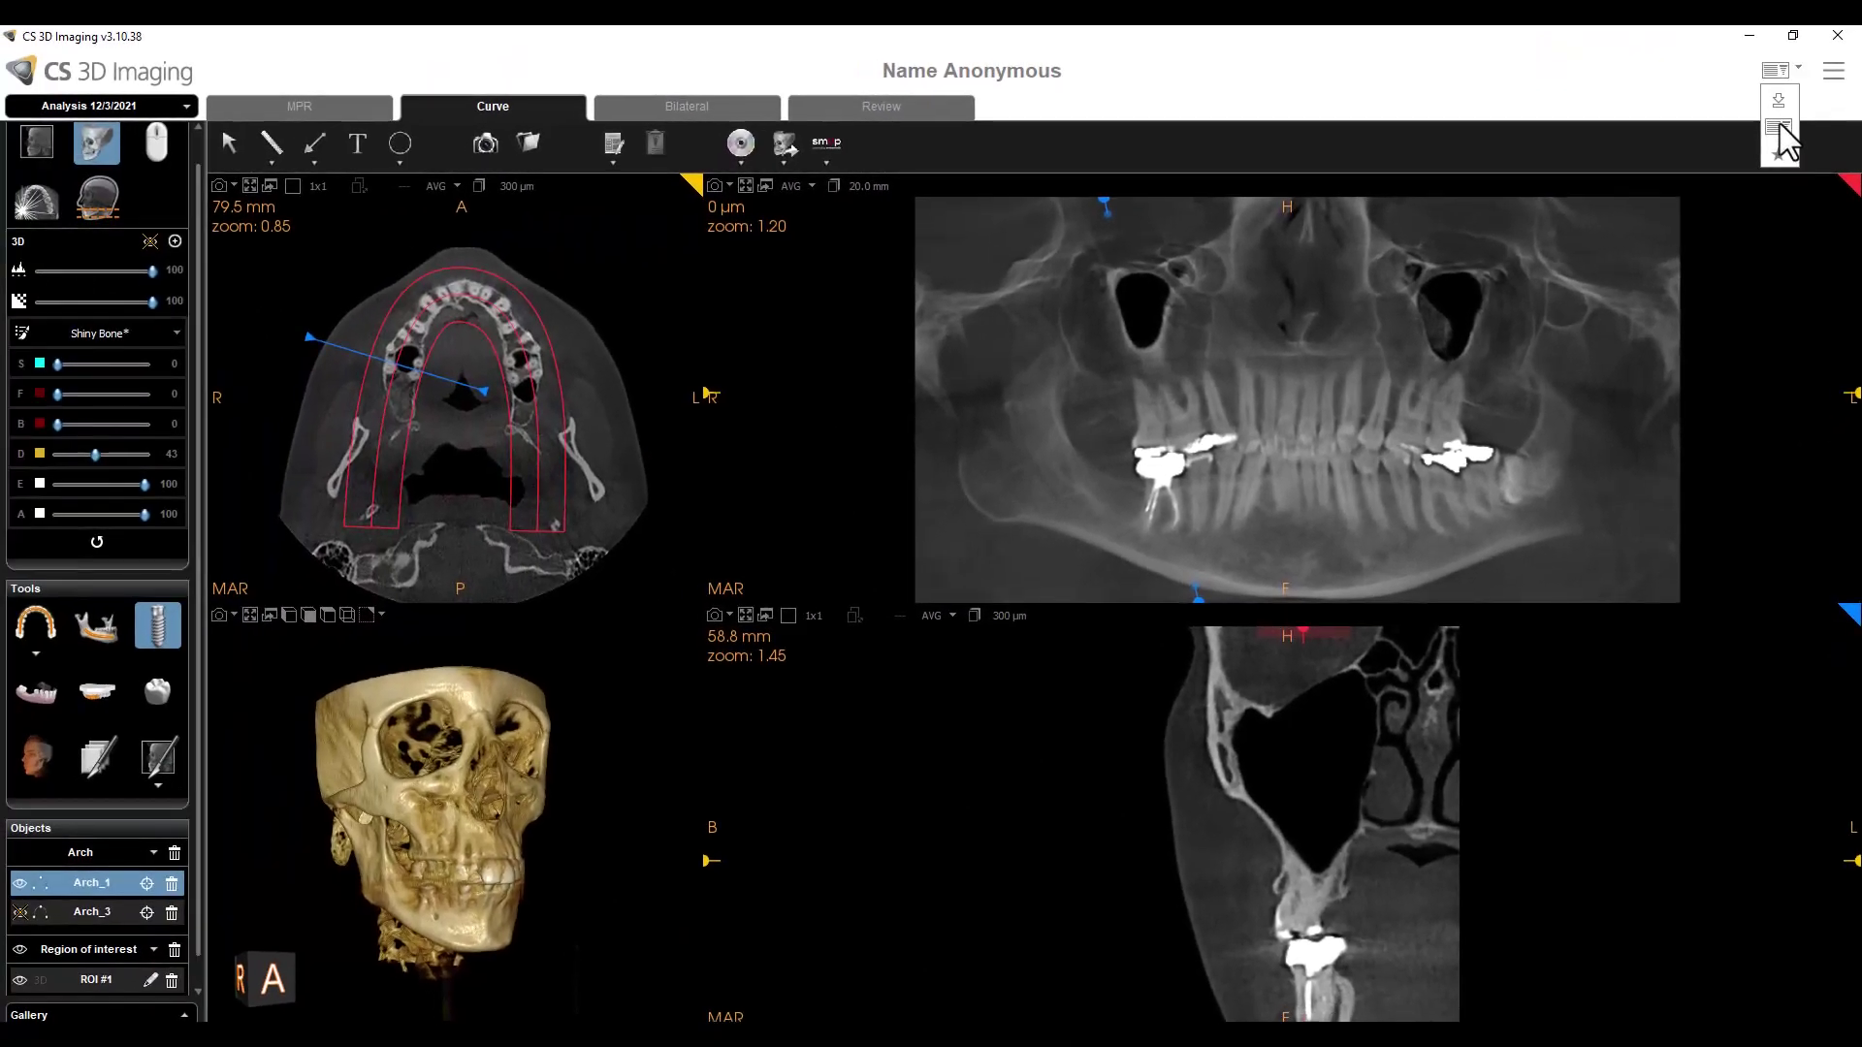
pyautogui.click(1780, 133)
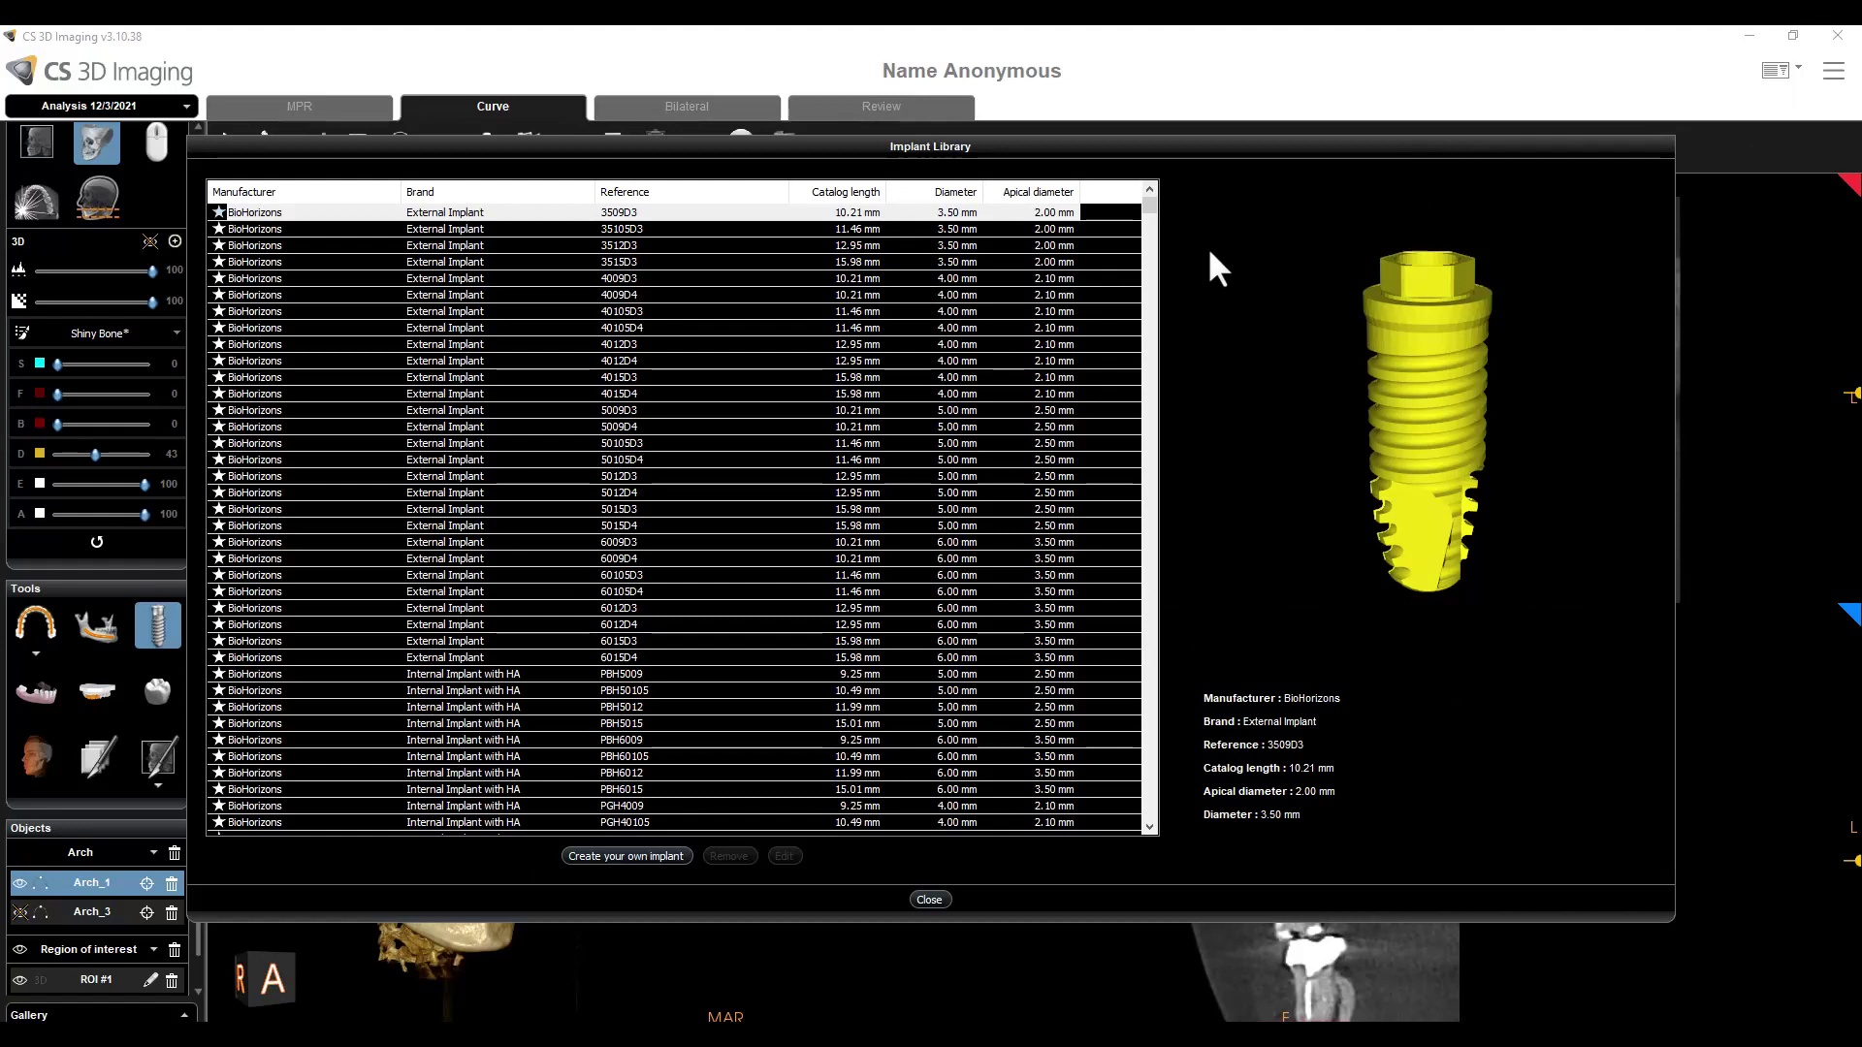
pyautogui.click(627, 857)
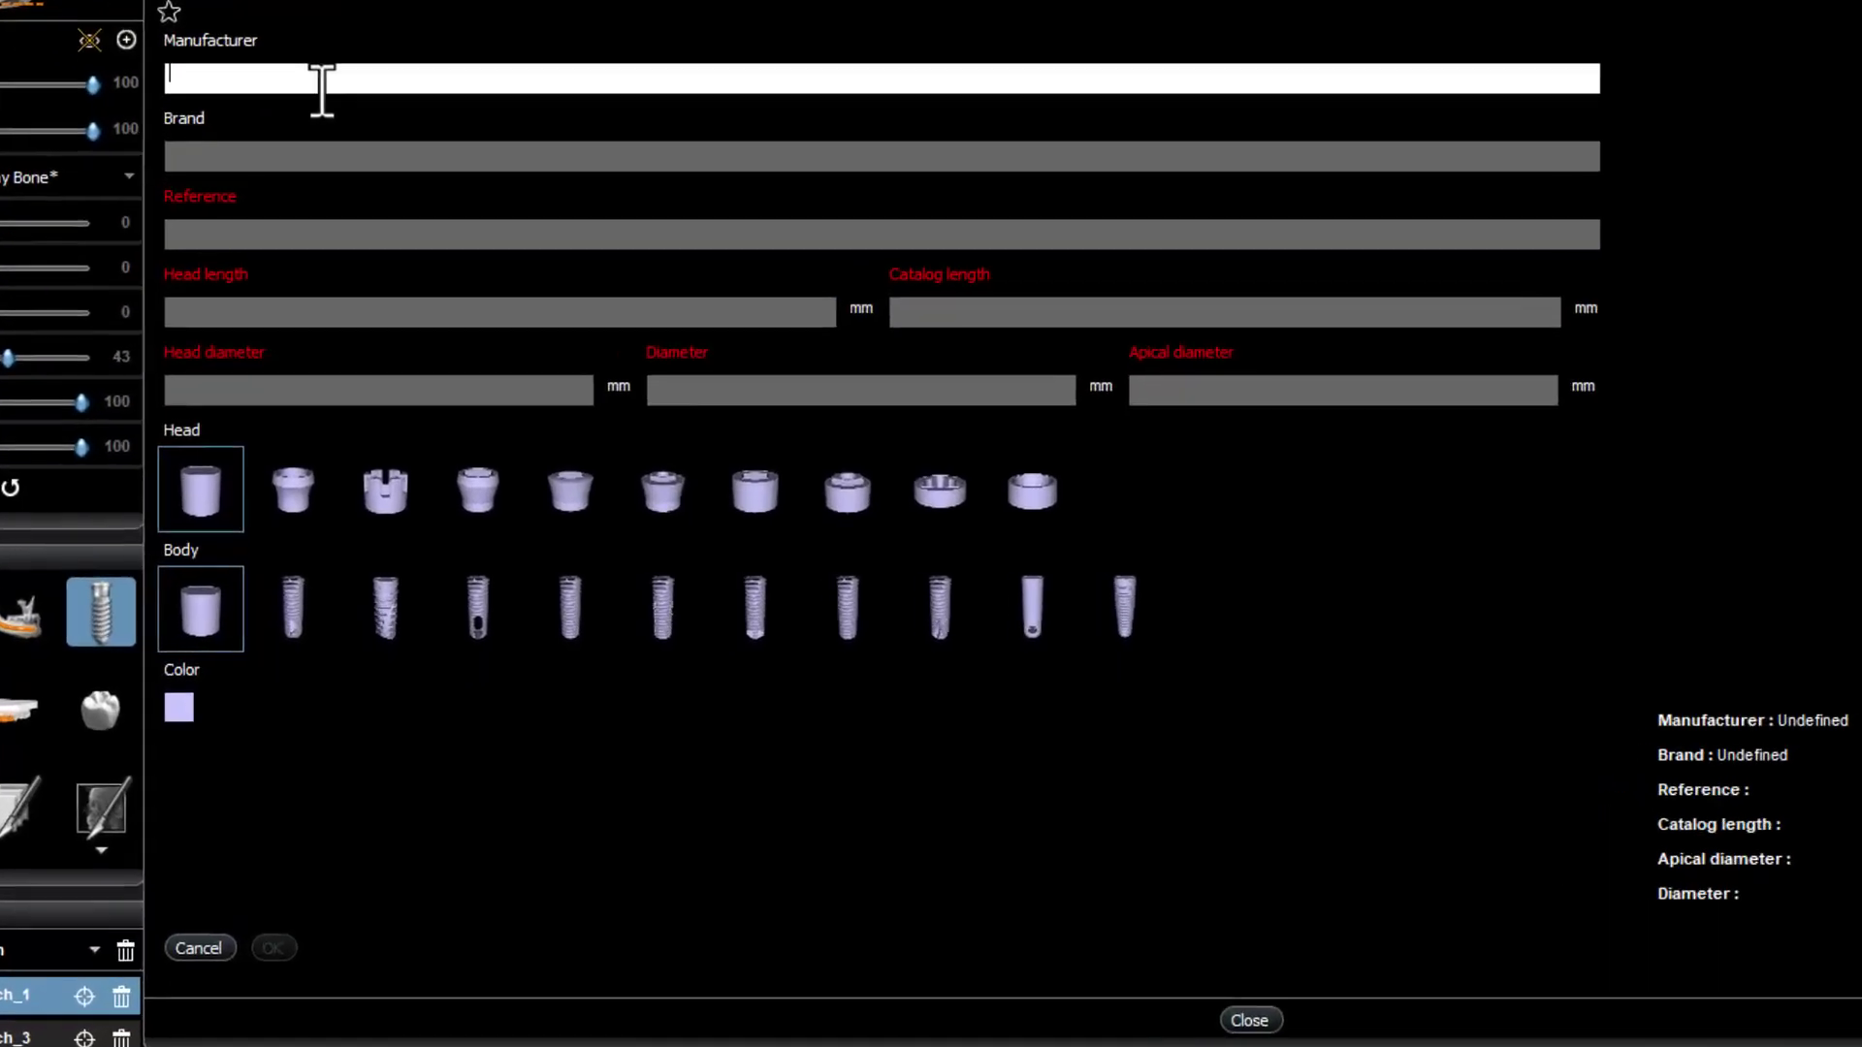
pyautogui.write('Straumann')
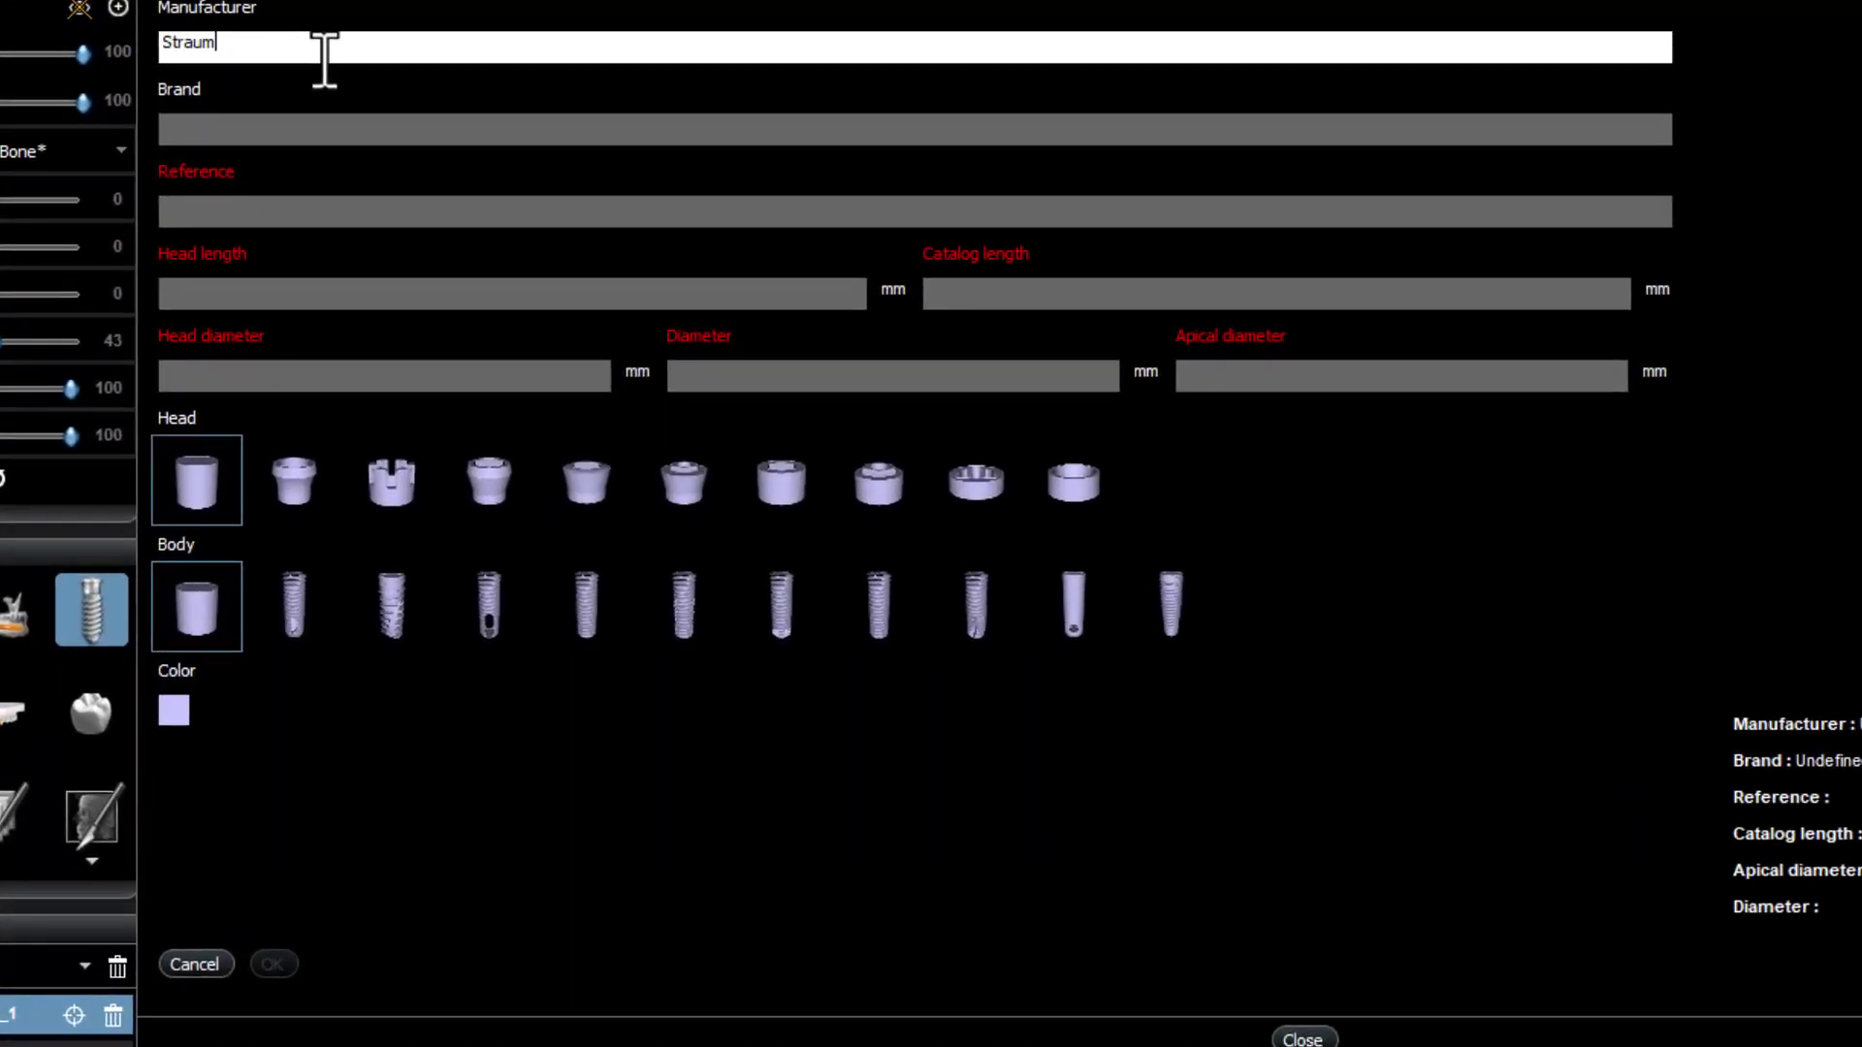
pyautogui.press('Tab')
pyautogui.write('Straumann')
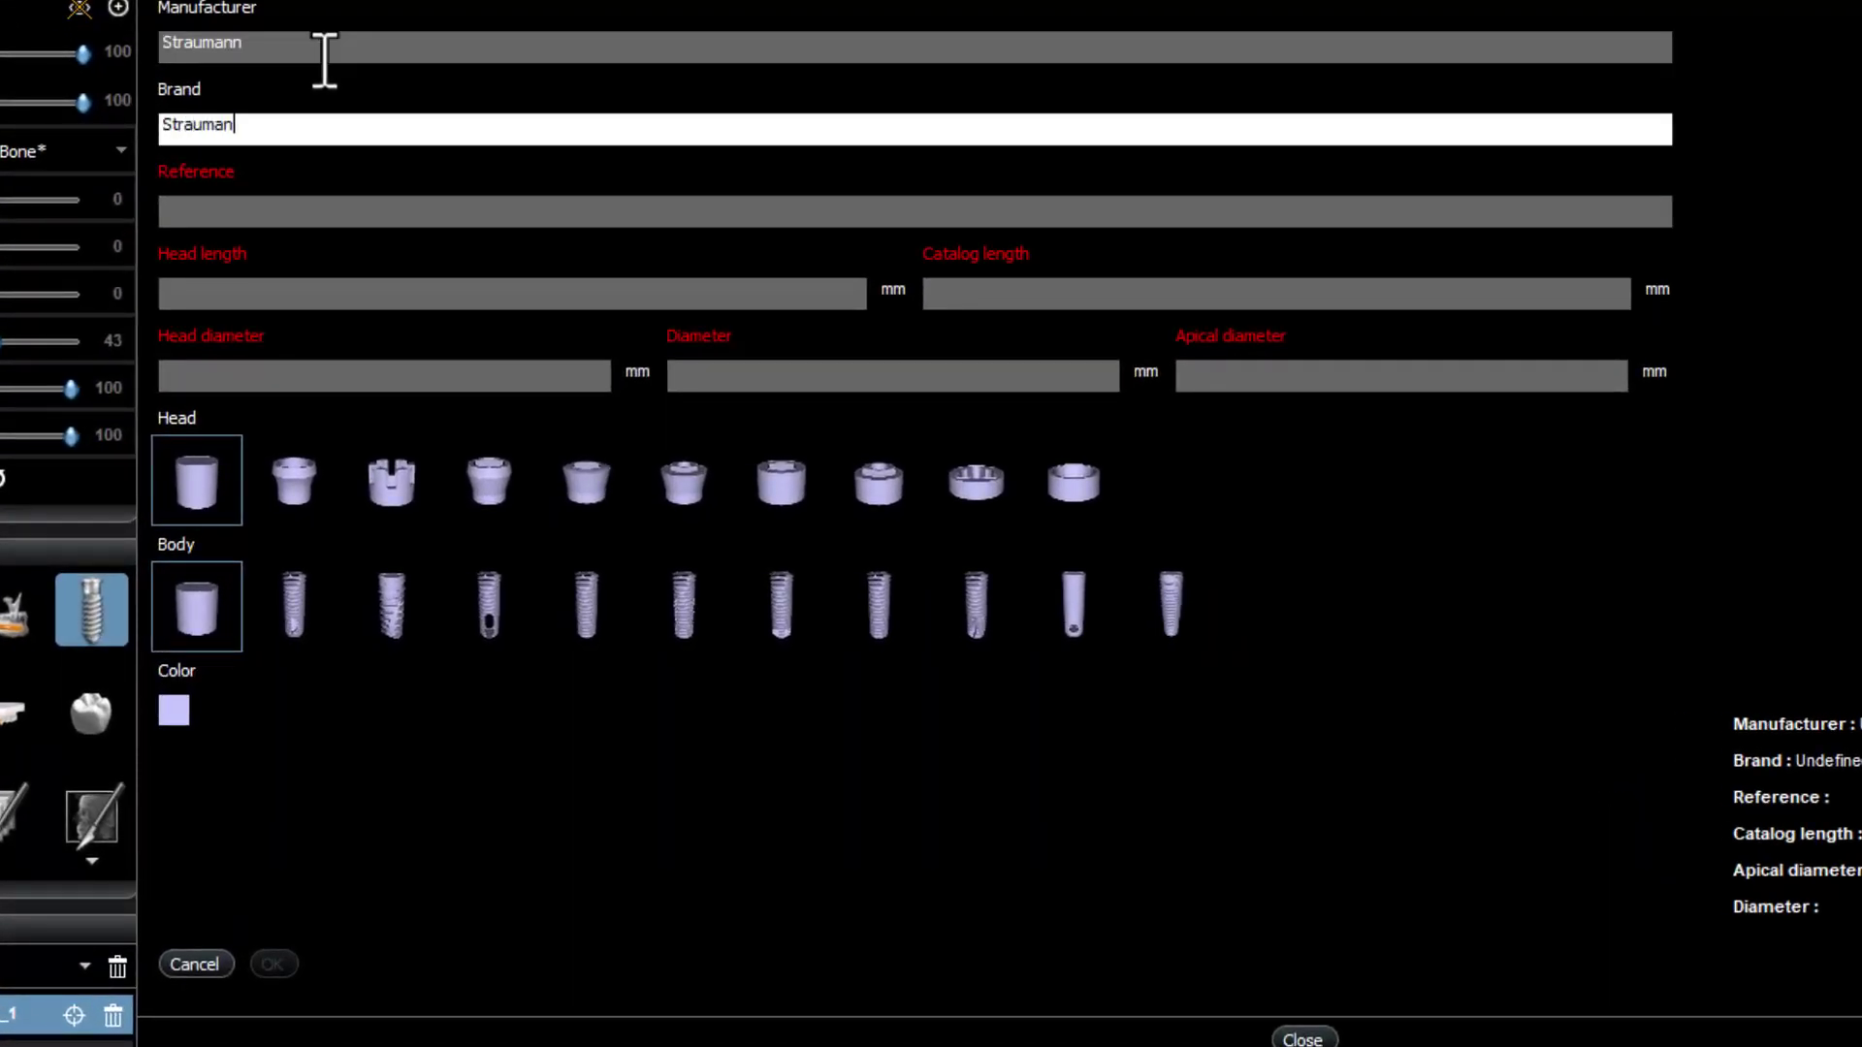
pyautogui.press('Tab')
pyautogui.write('Zygos')
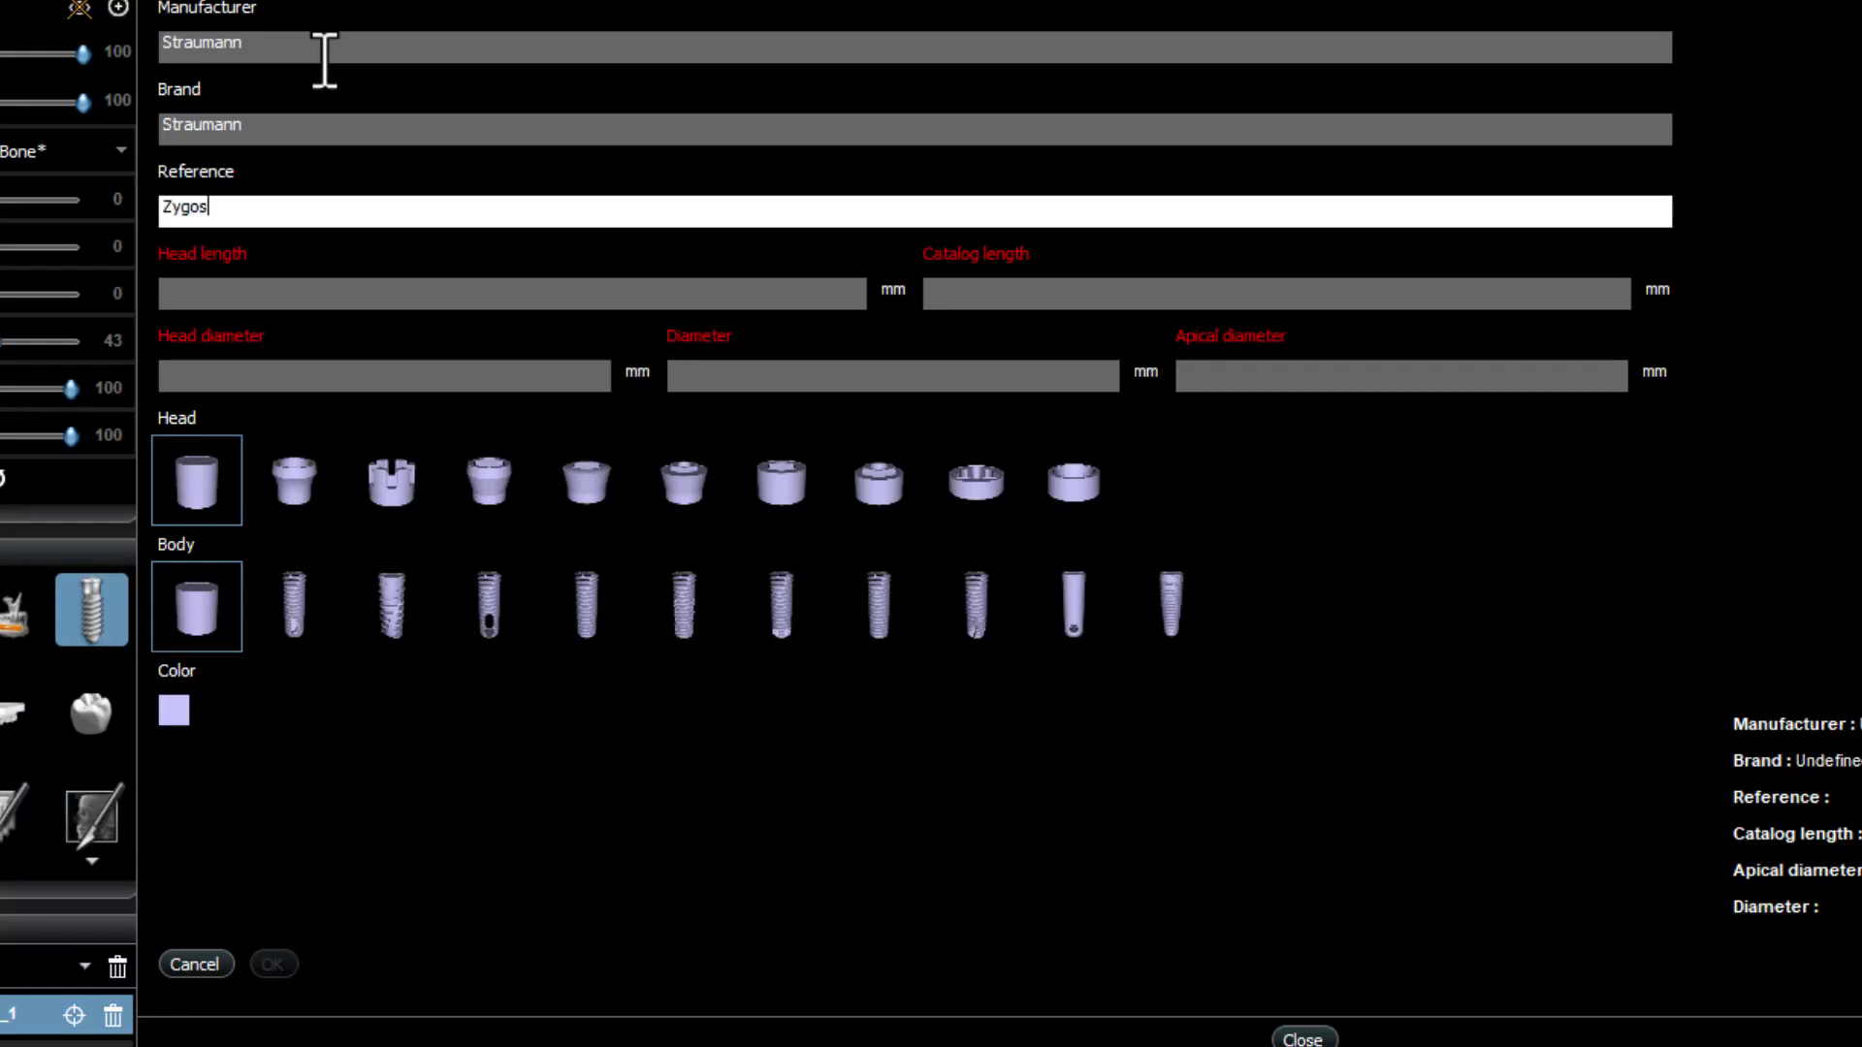
# - Set the implant's head length to 2 mm, catalog length to 55 mm, and head, body and apical diameters to 3.5 mm
pyautogui.press('Tab')
pyautogui.write('2')
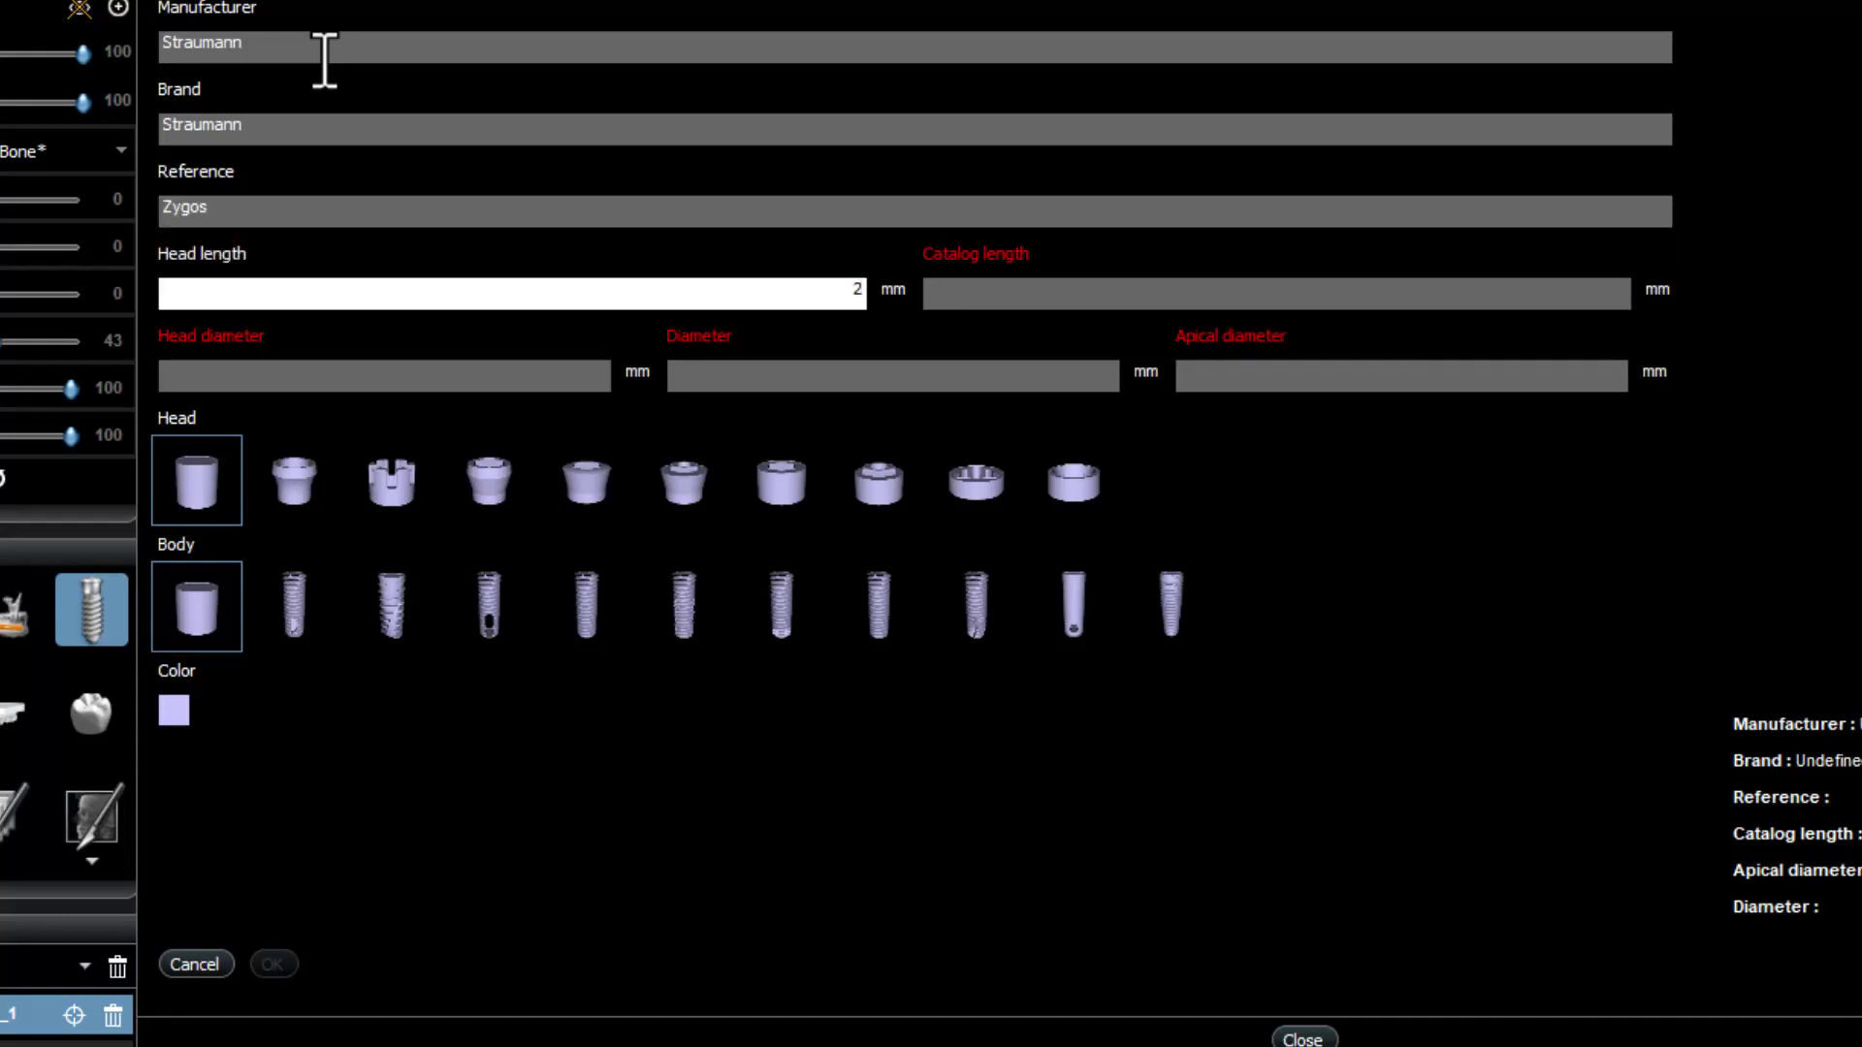
pyautogui.press('Tab')
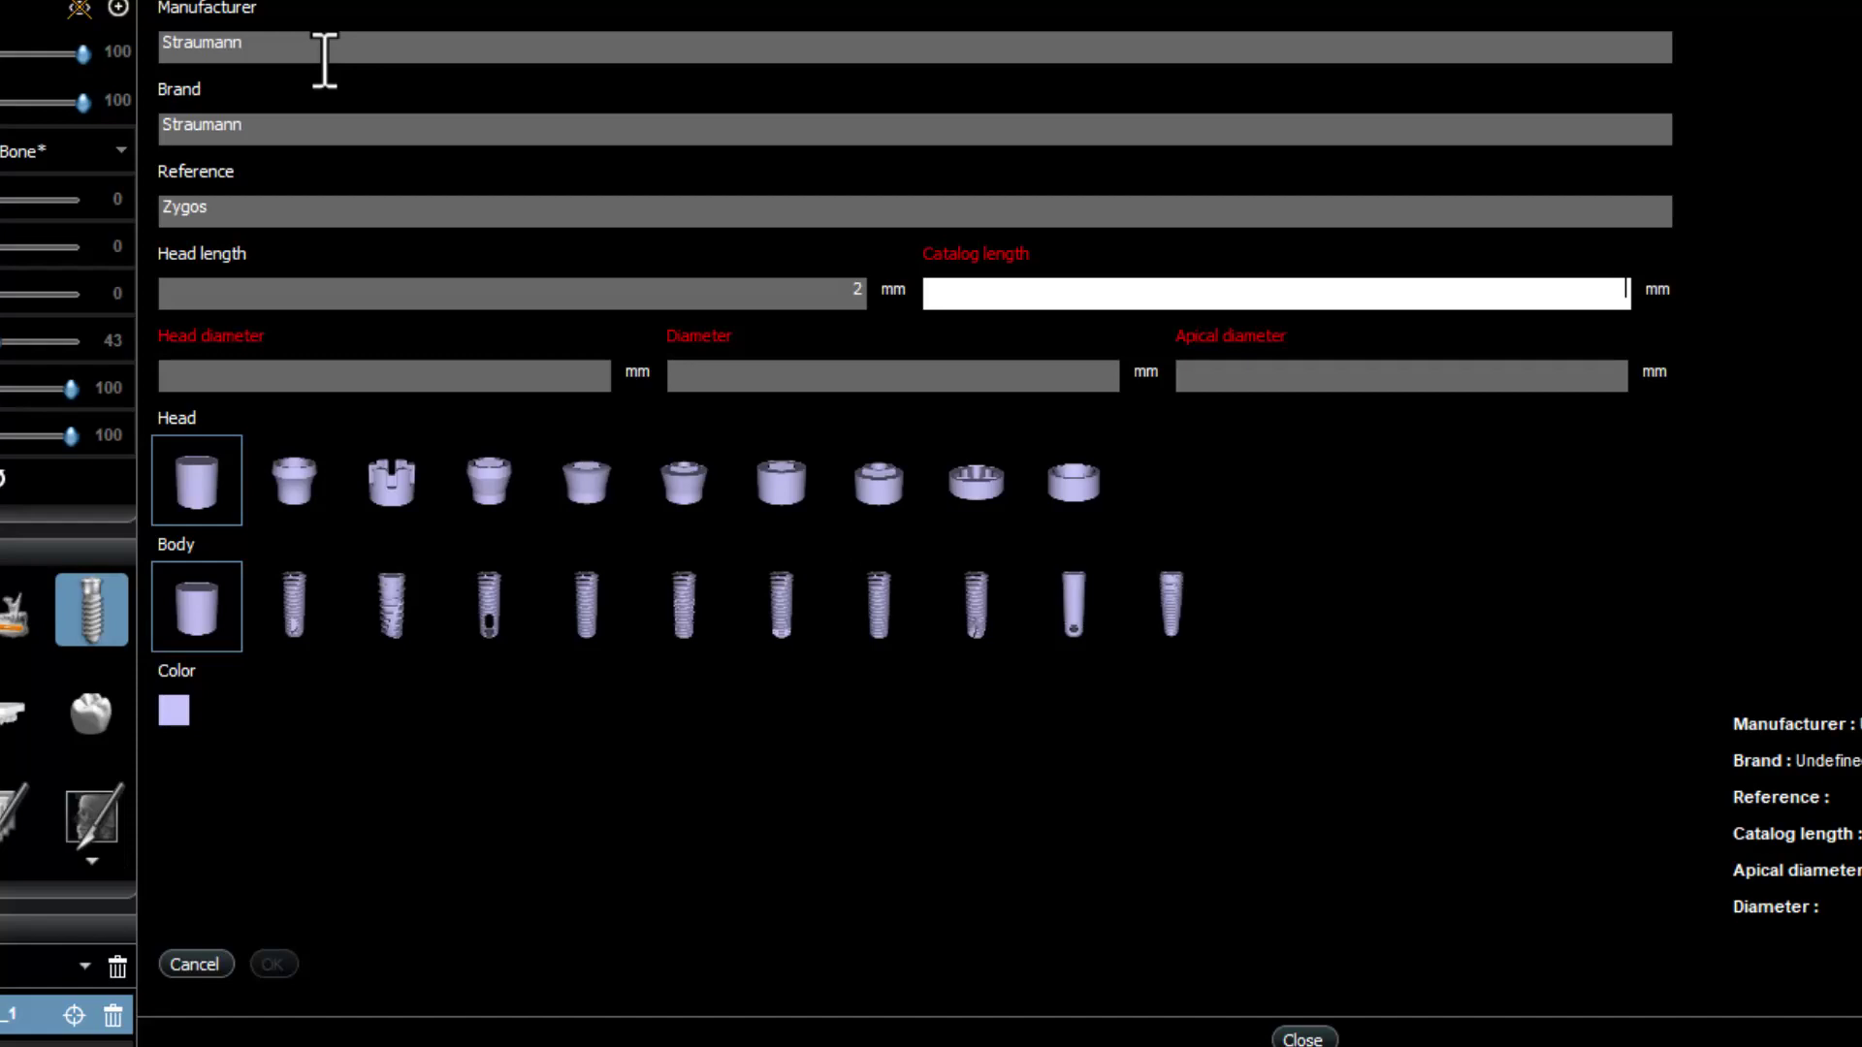
pyautogui.write('55')
pyautogui.press('Tab')
pyautogui.write('3.5')
pyautogui.press('Tab')
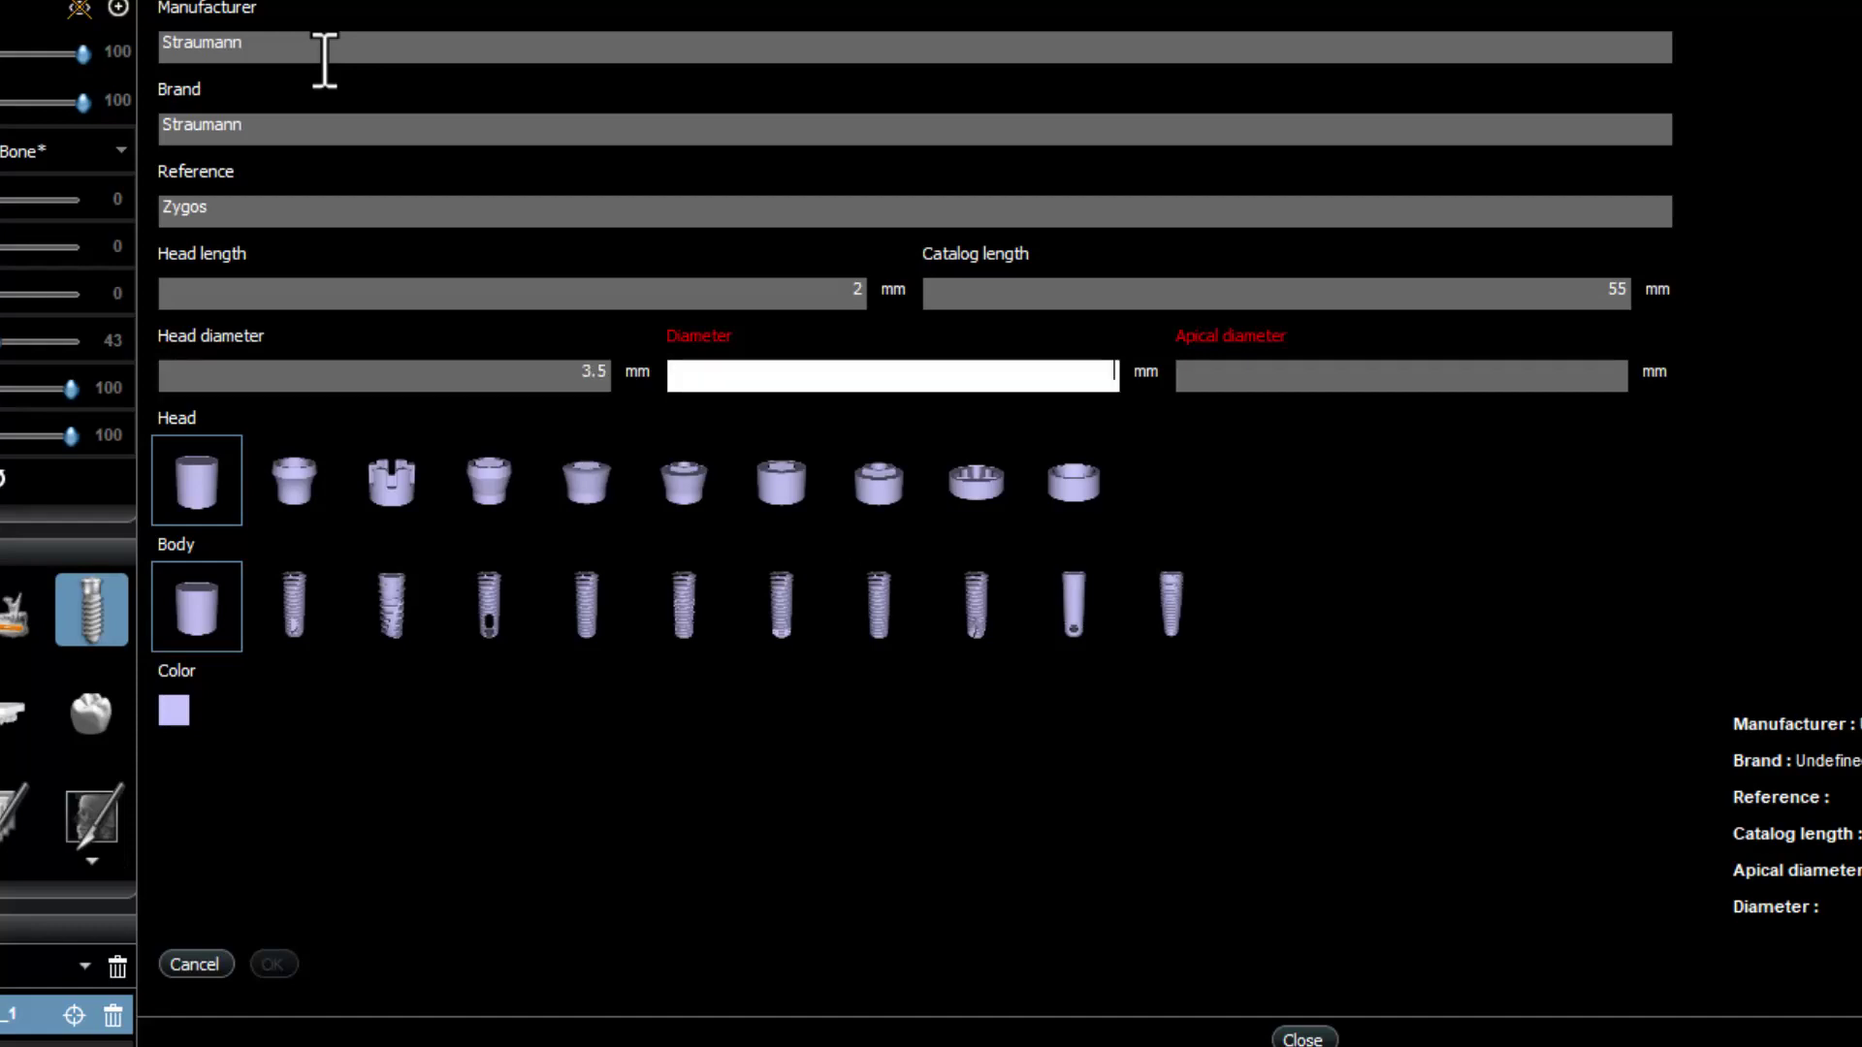
pyautogui.write('3.5')
pyautogui.press('Tab')
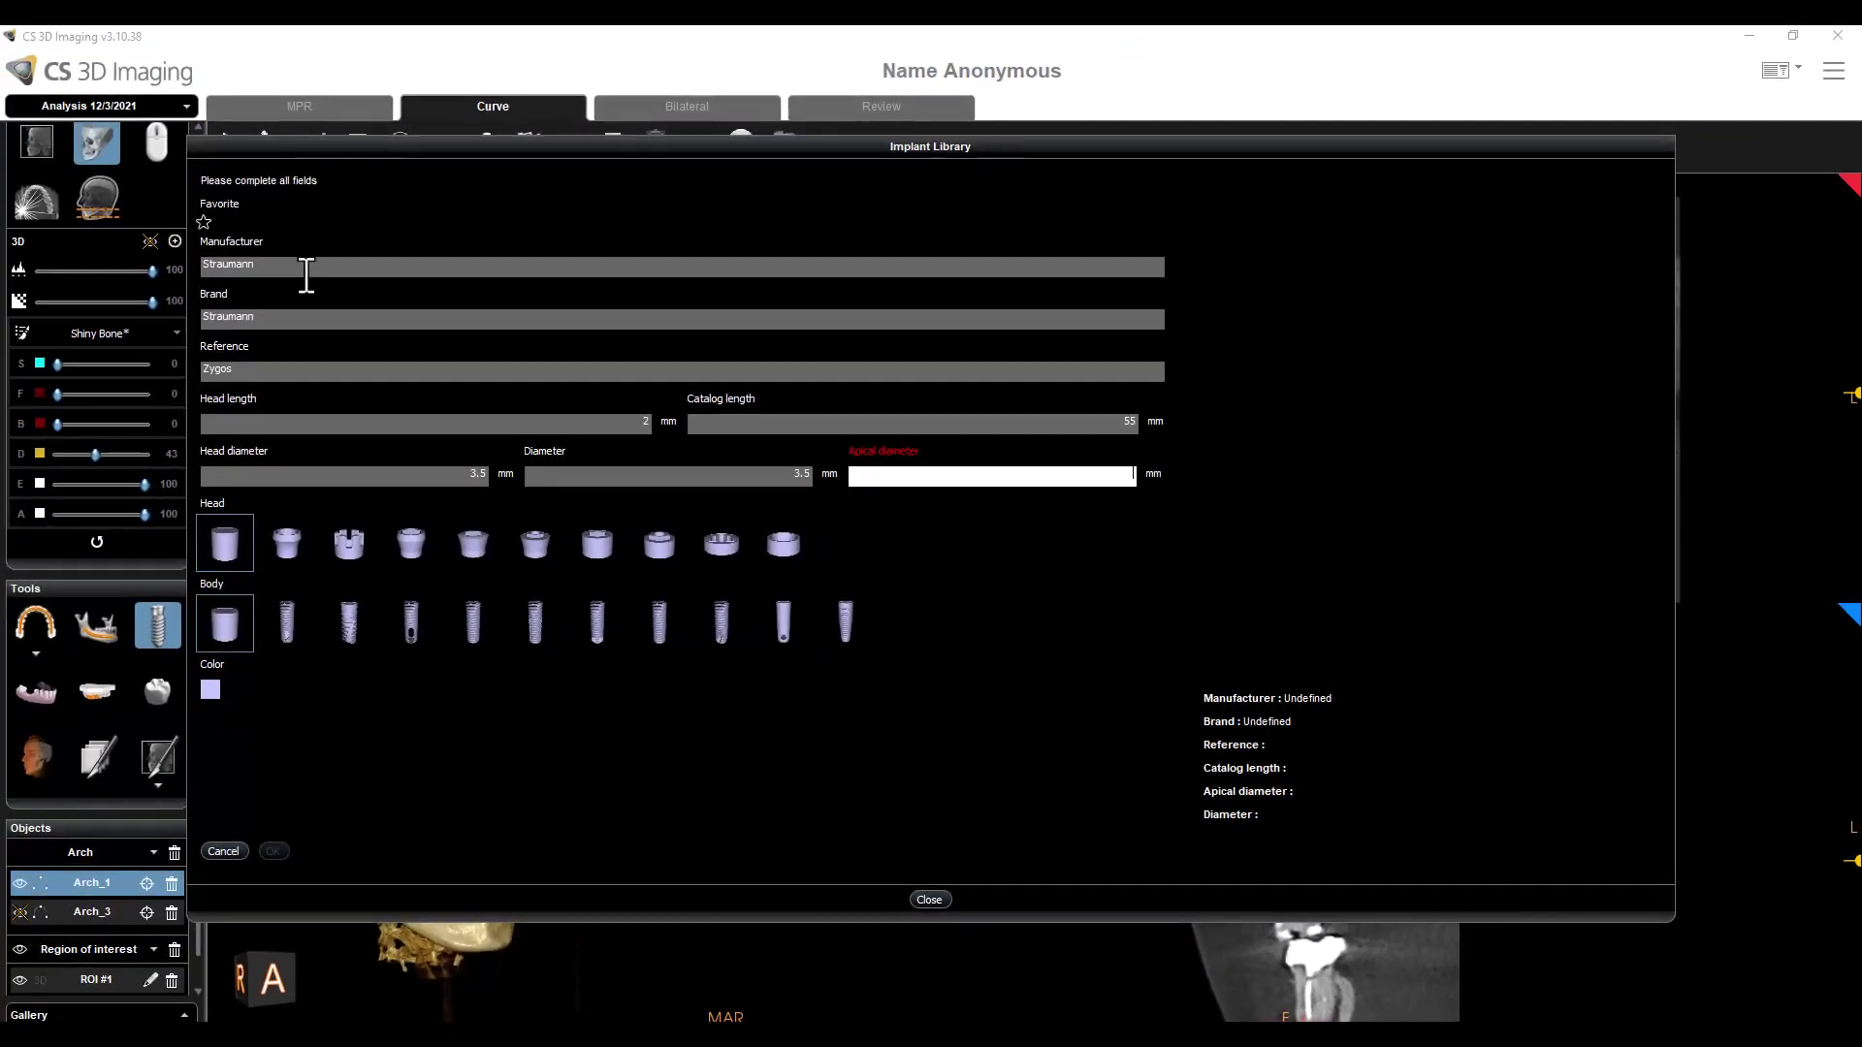
pyautogui.write('3.5')
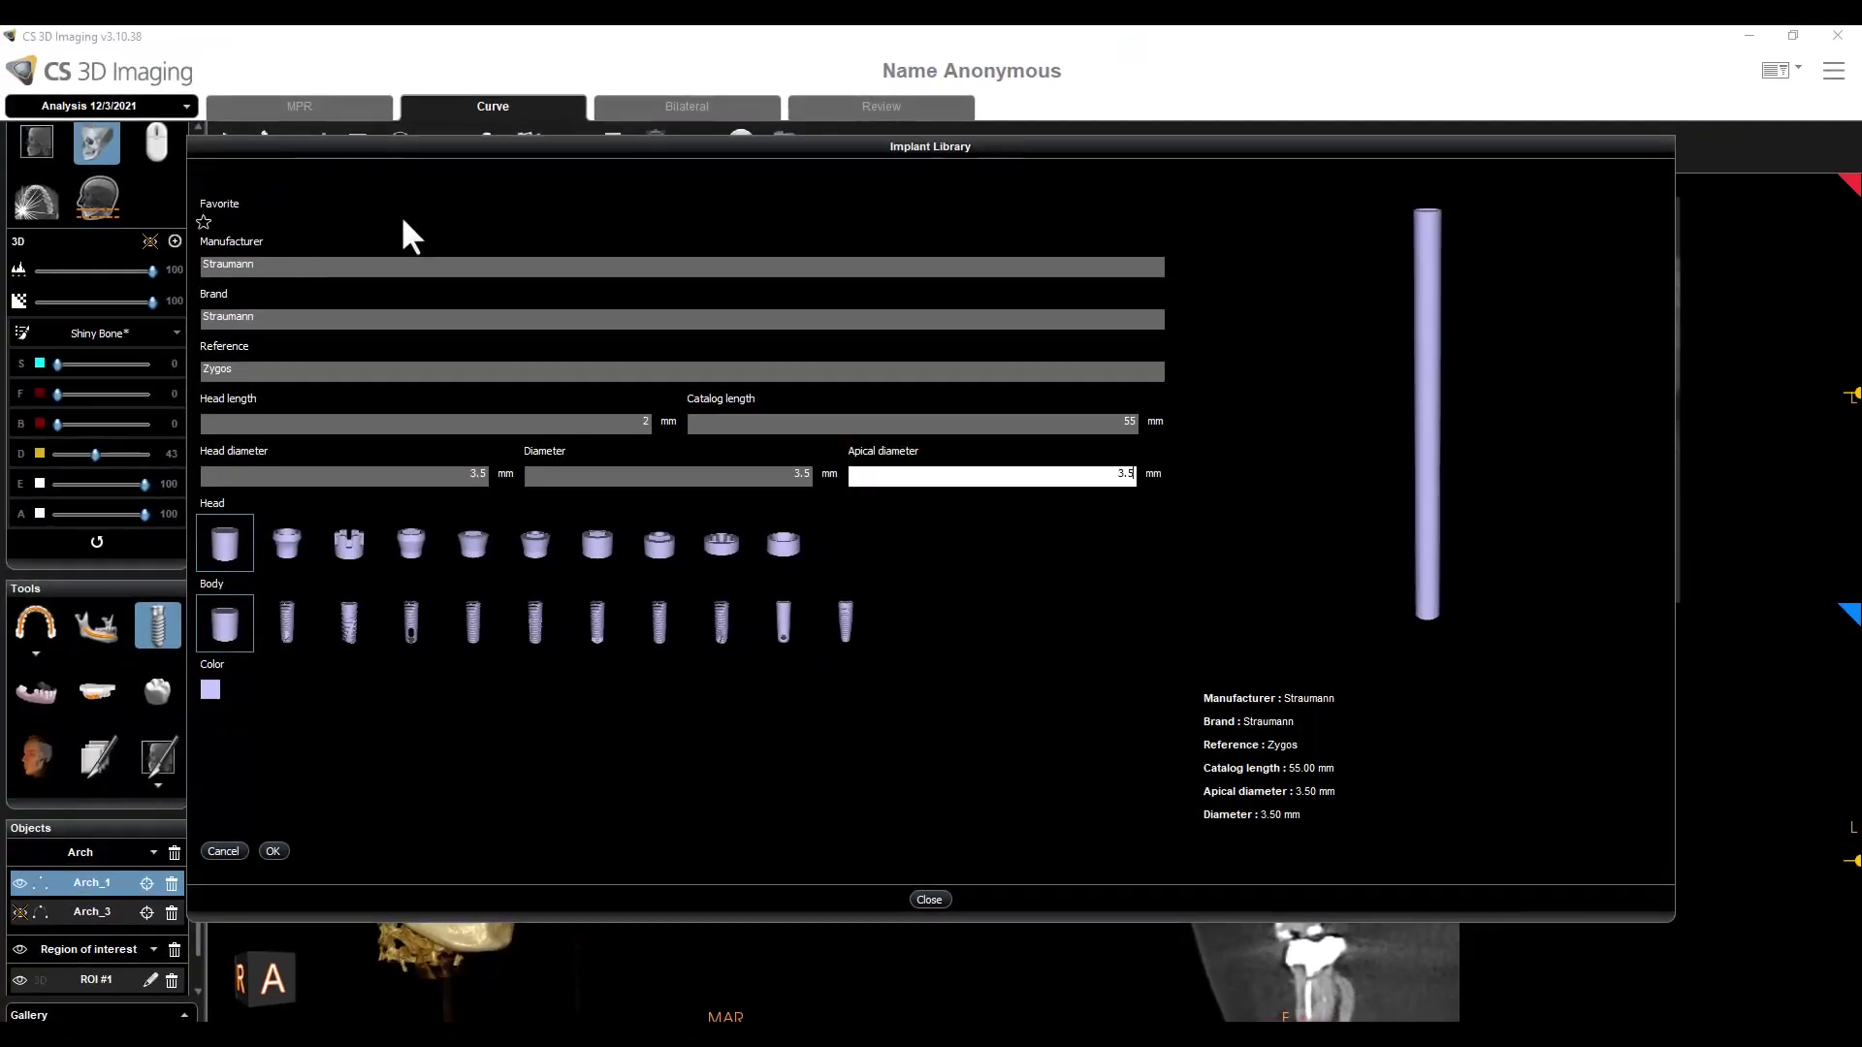
# - Give the custom implant the sixth head shape and the eighth, fully threaded body shape, checking the options in the 3D preview
pyautogui.click(1466, 470)
pyautogui.moveTo(1464, 464); pyautogui.dragTo(1388, 376)
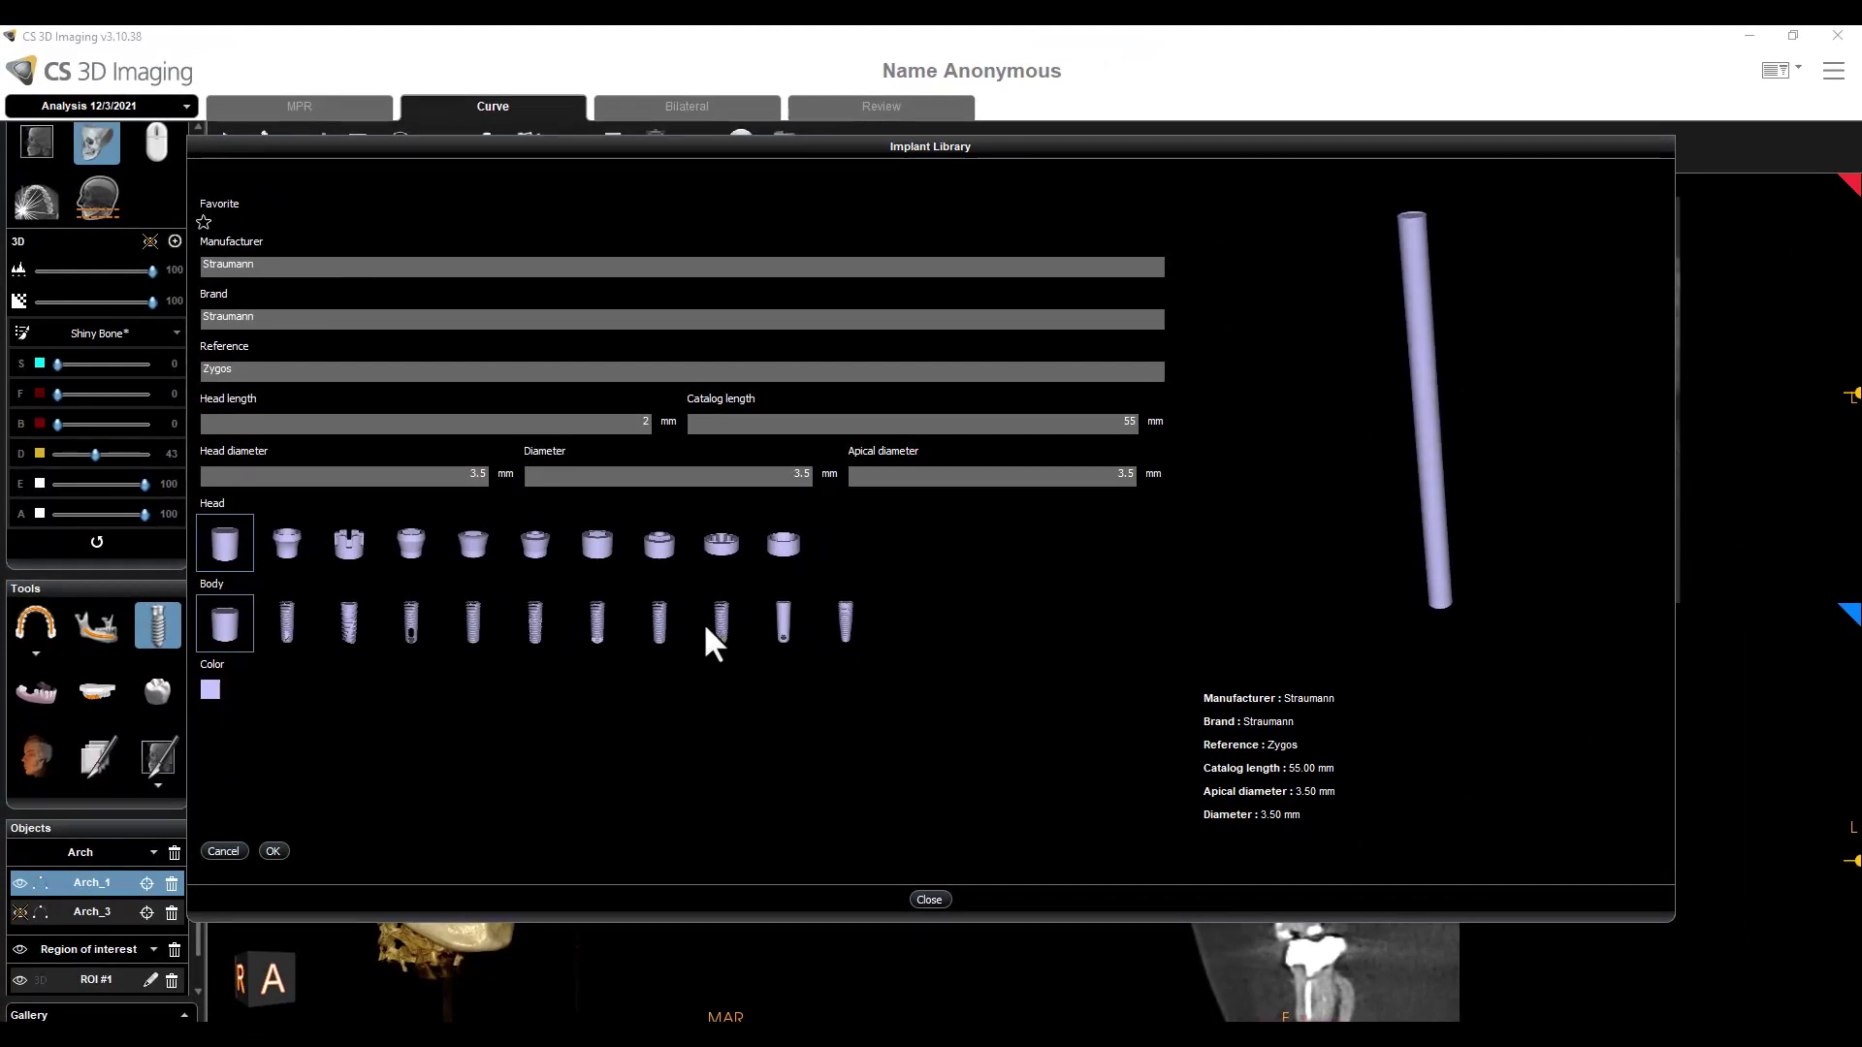
pyautogui.click(727, 541)
pyautogui.click(660, 543)
pyautogui.click(613, 545)
pyautogui.click(538, 547)
pyautogui.click(718, 620)
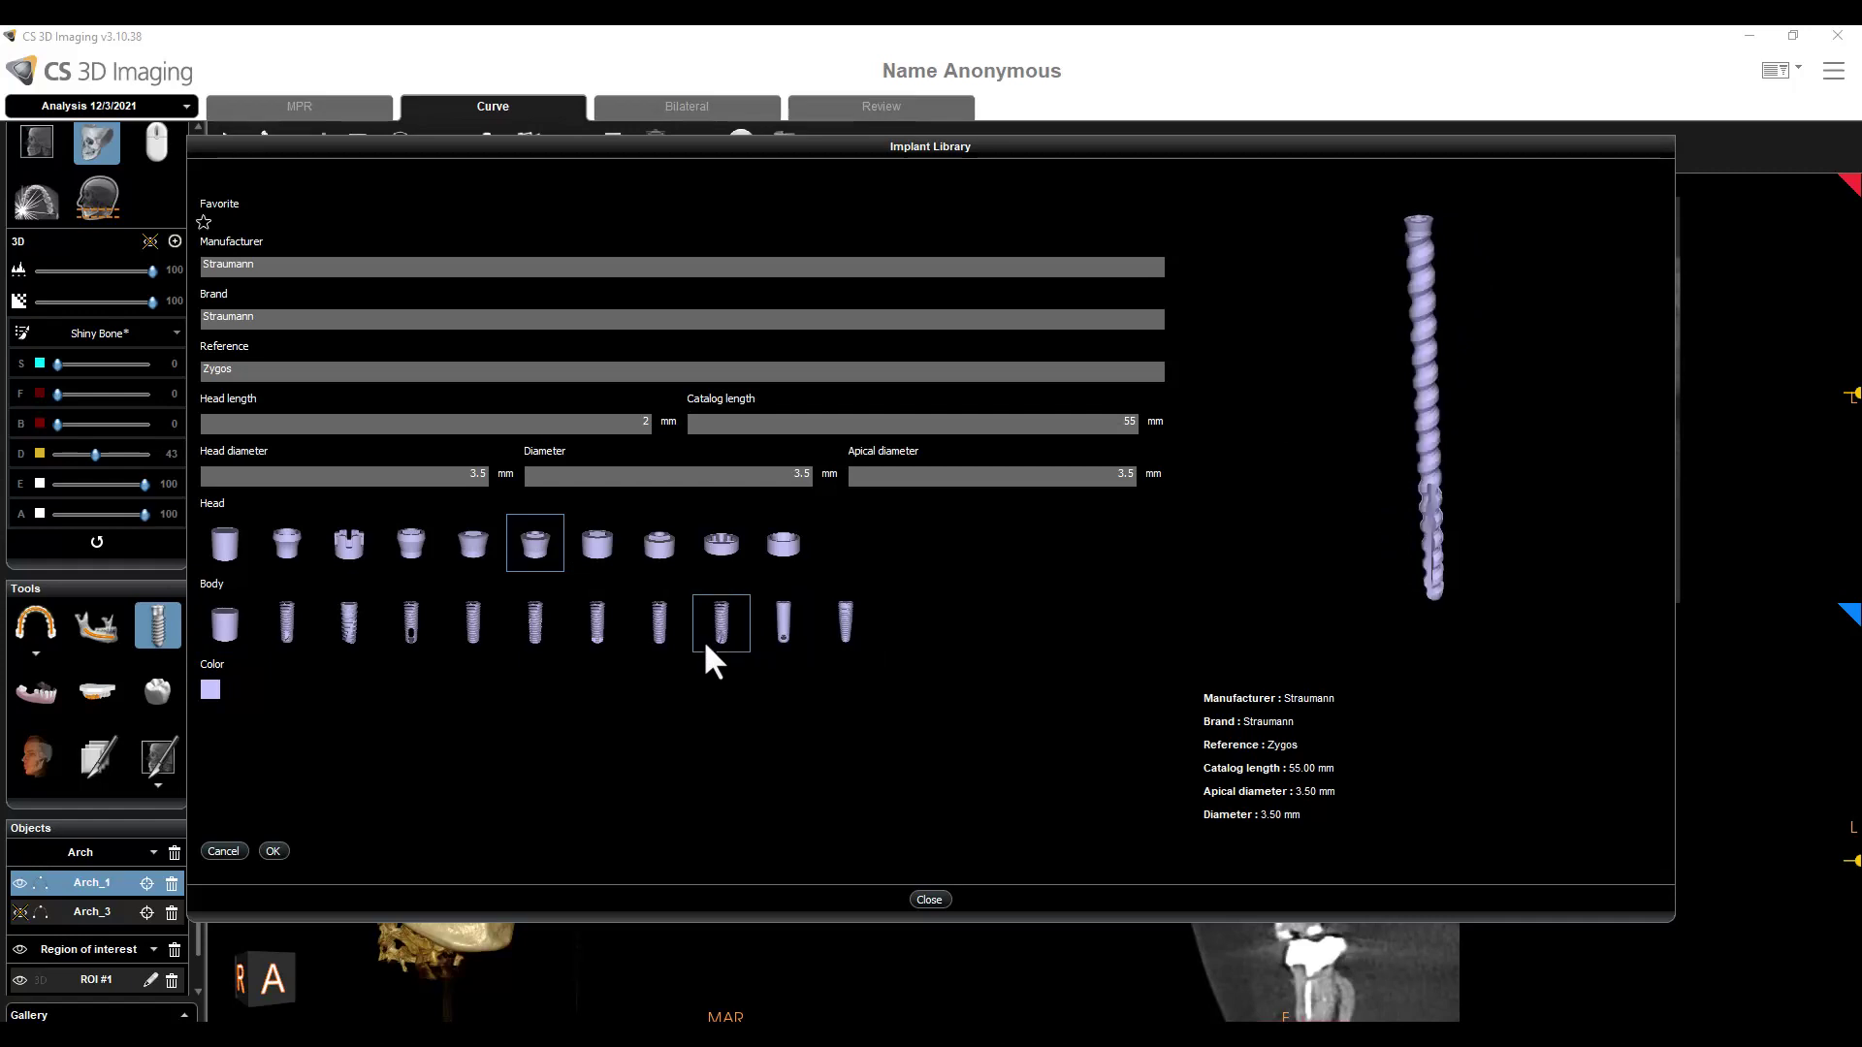
pyautogui.click(659, 628)
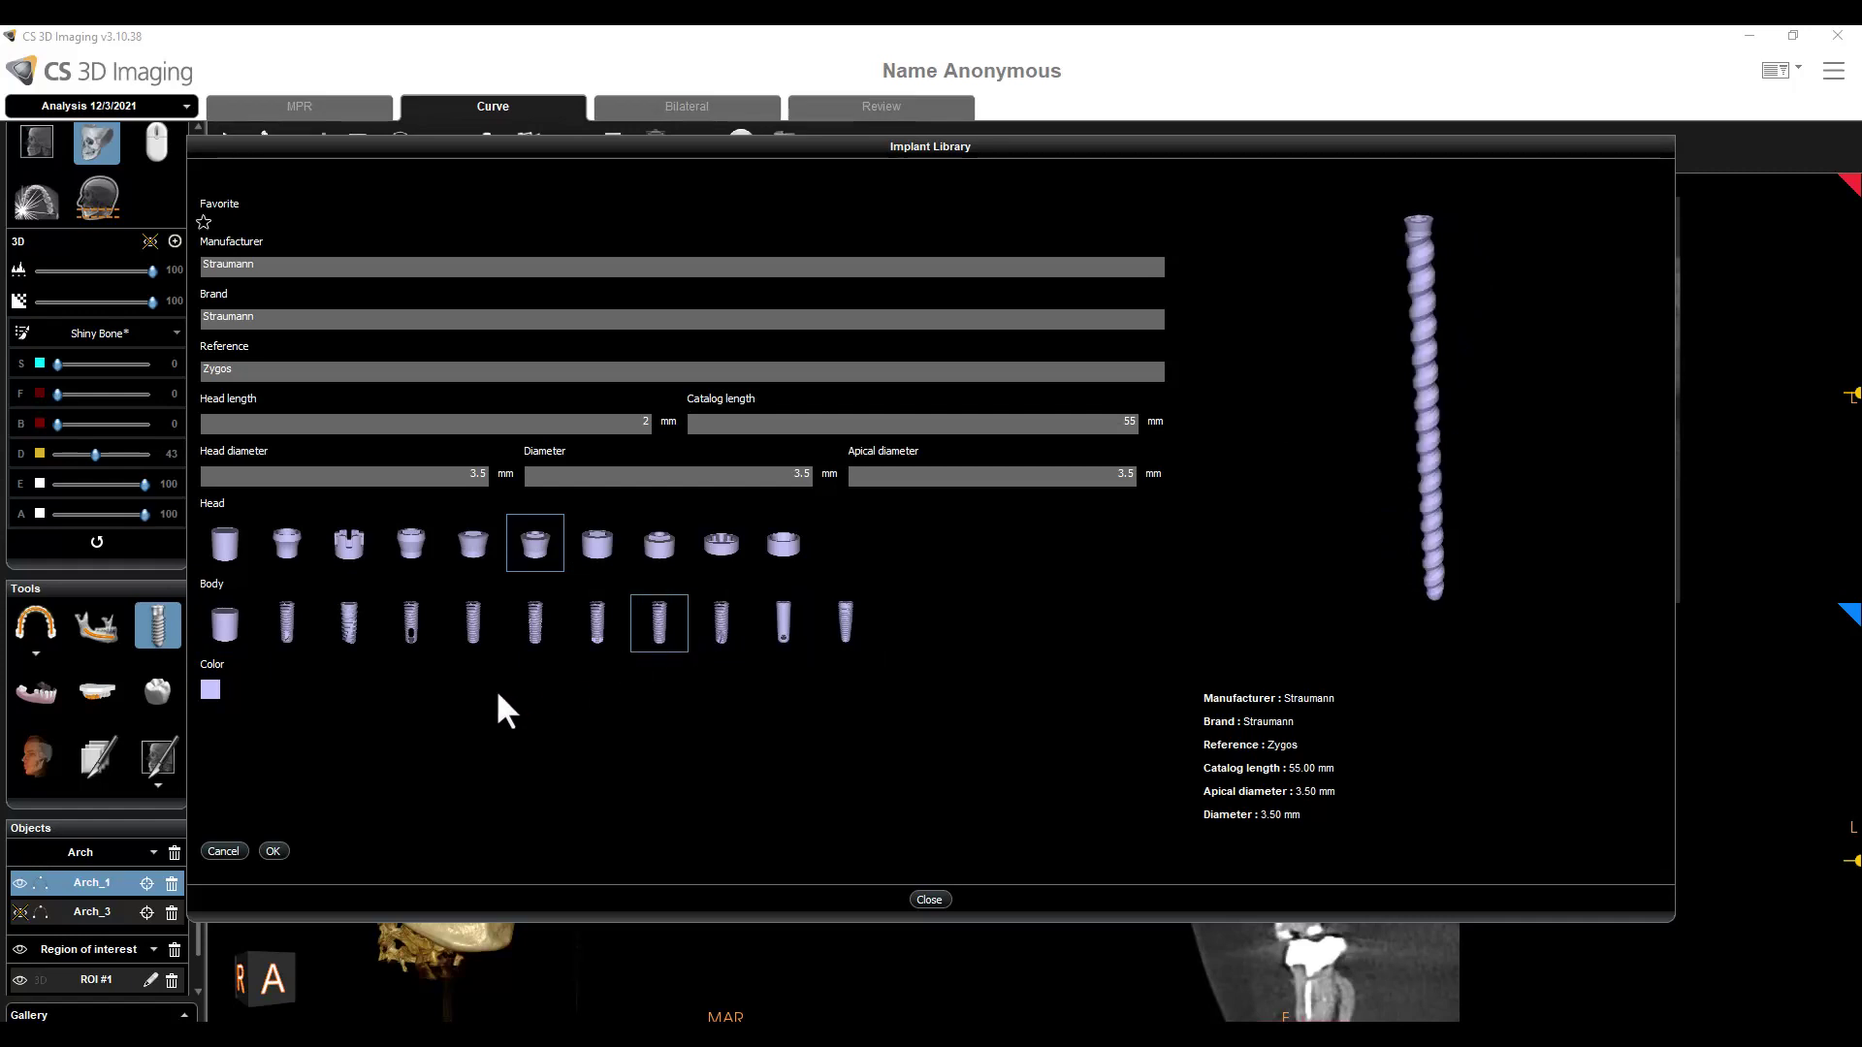
# - Set the custom implant's color to bright pink and save it to the implant library
pyautogui.click(211, 690)
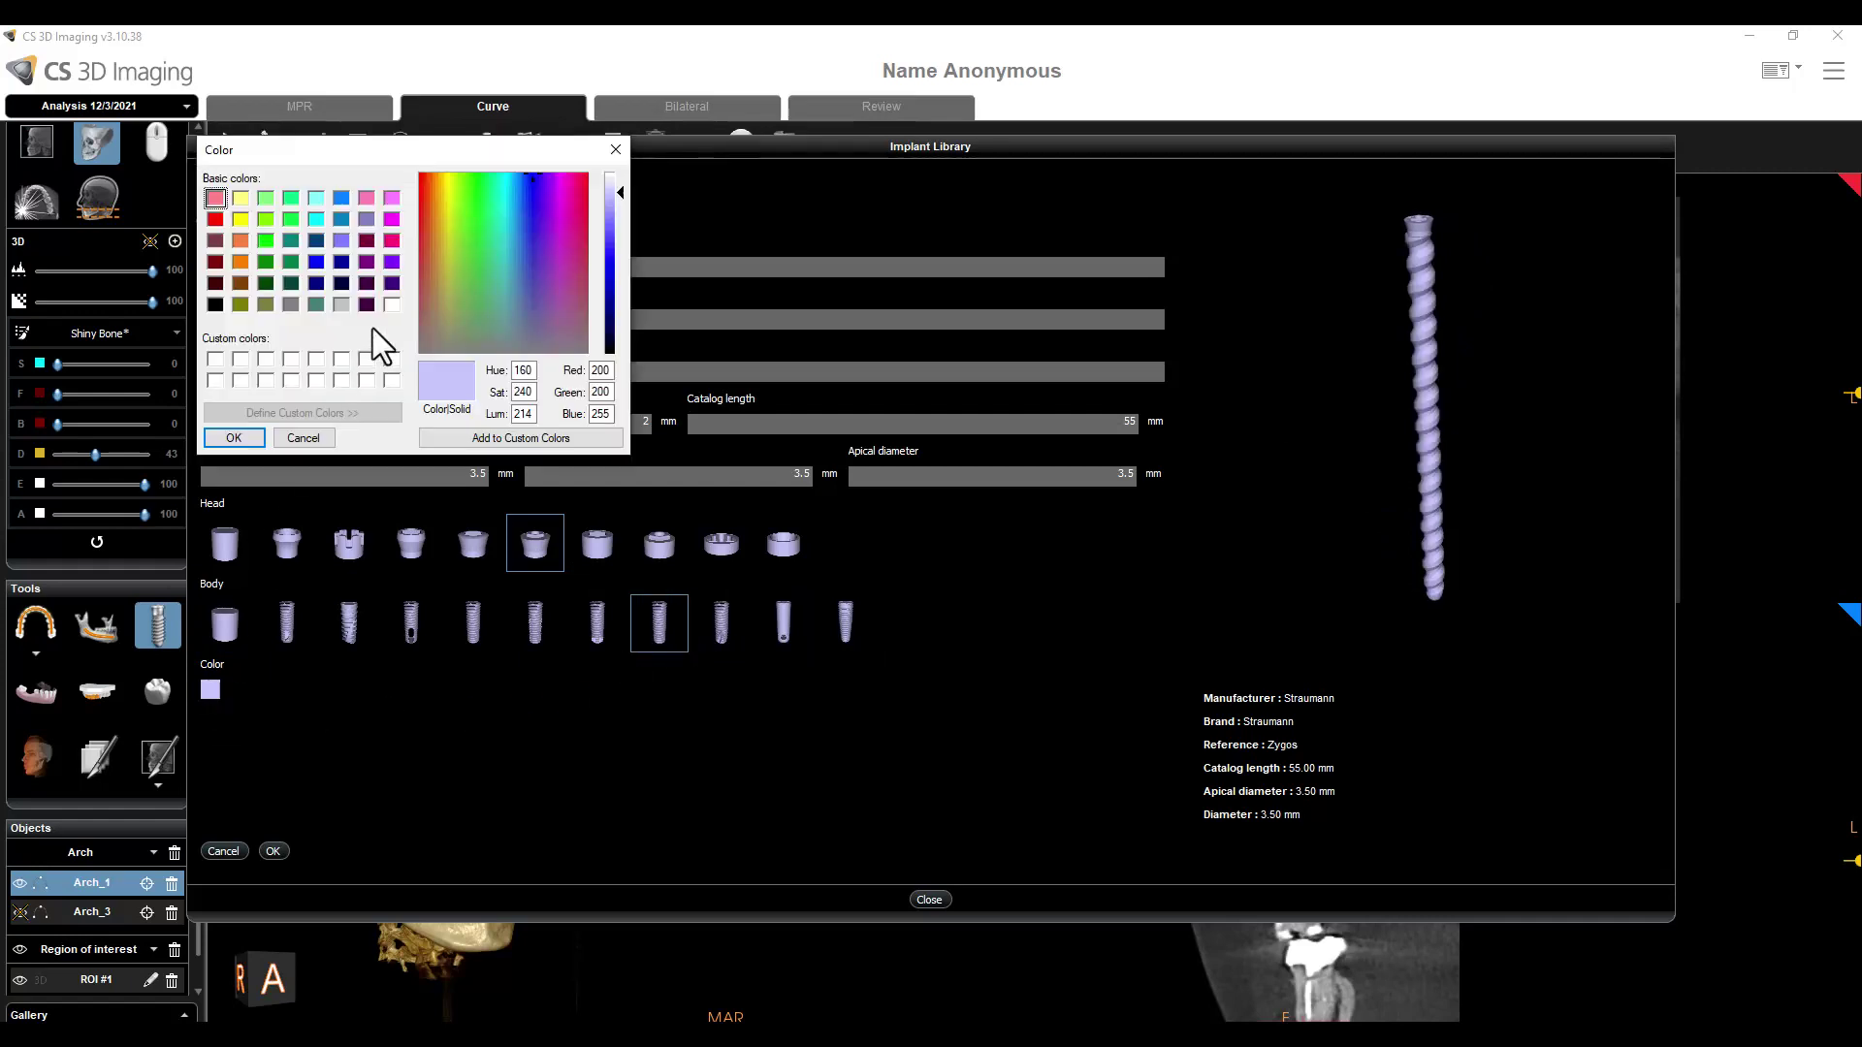
pyautogui.click(392, 243)
pyautogui.click(233, 438)
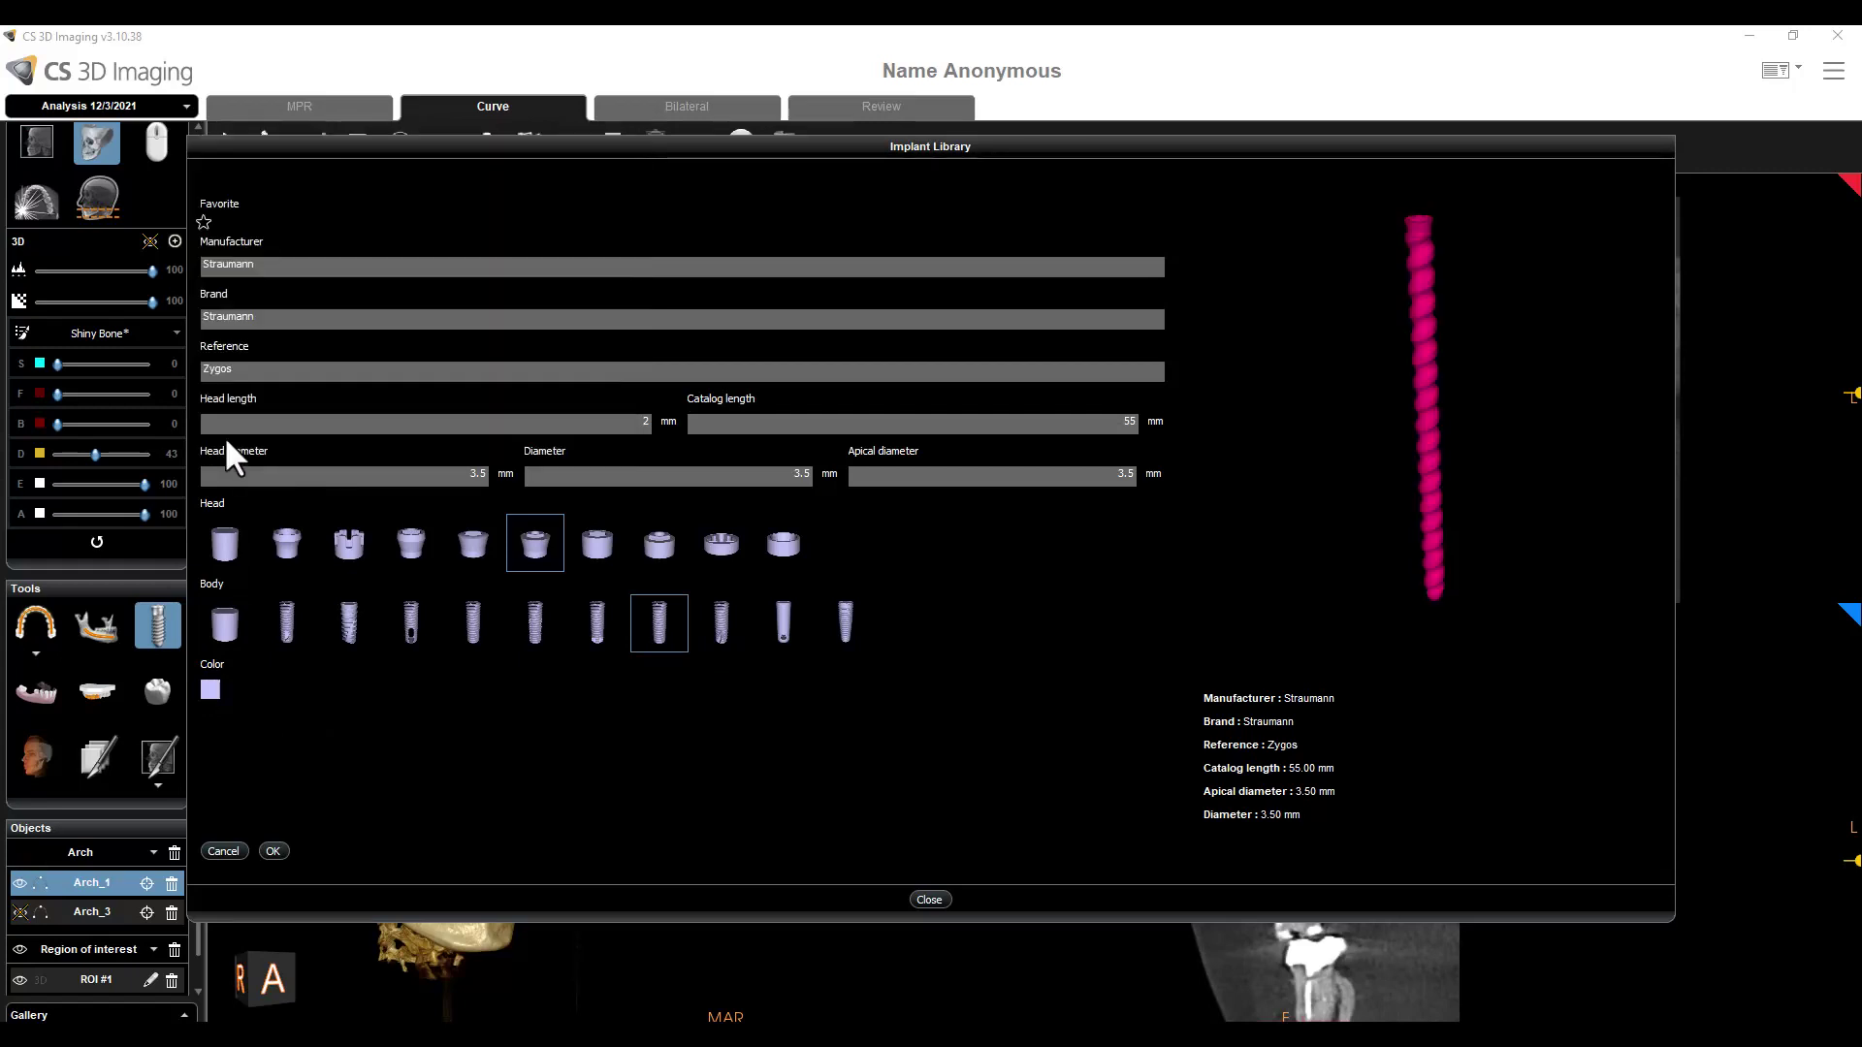
pyautogui.click(275, 851)
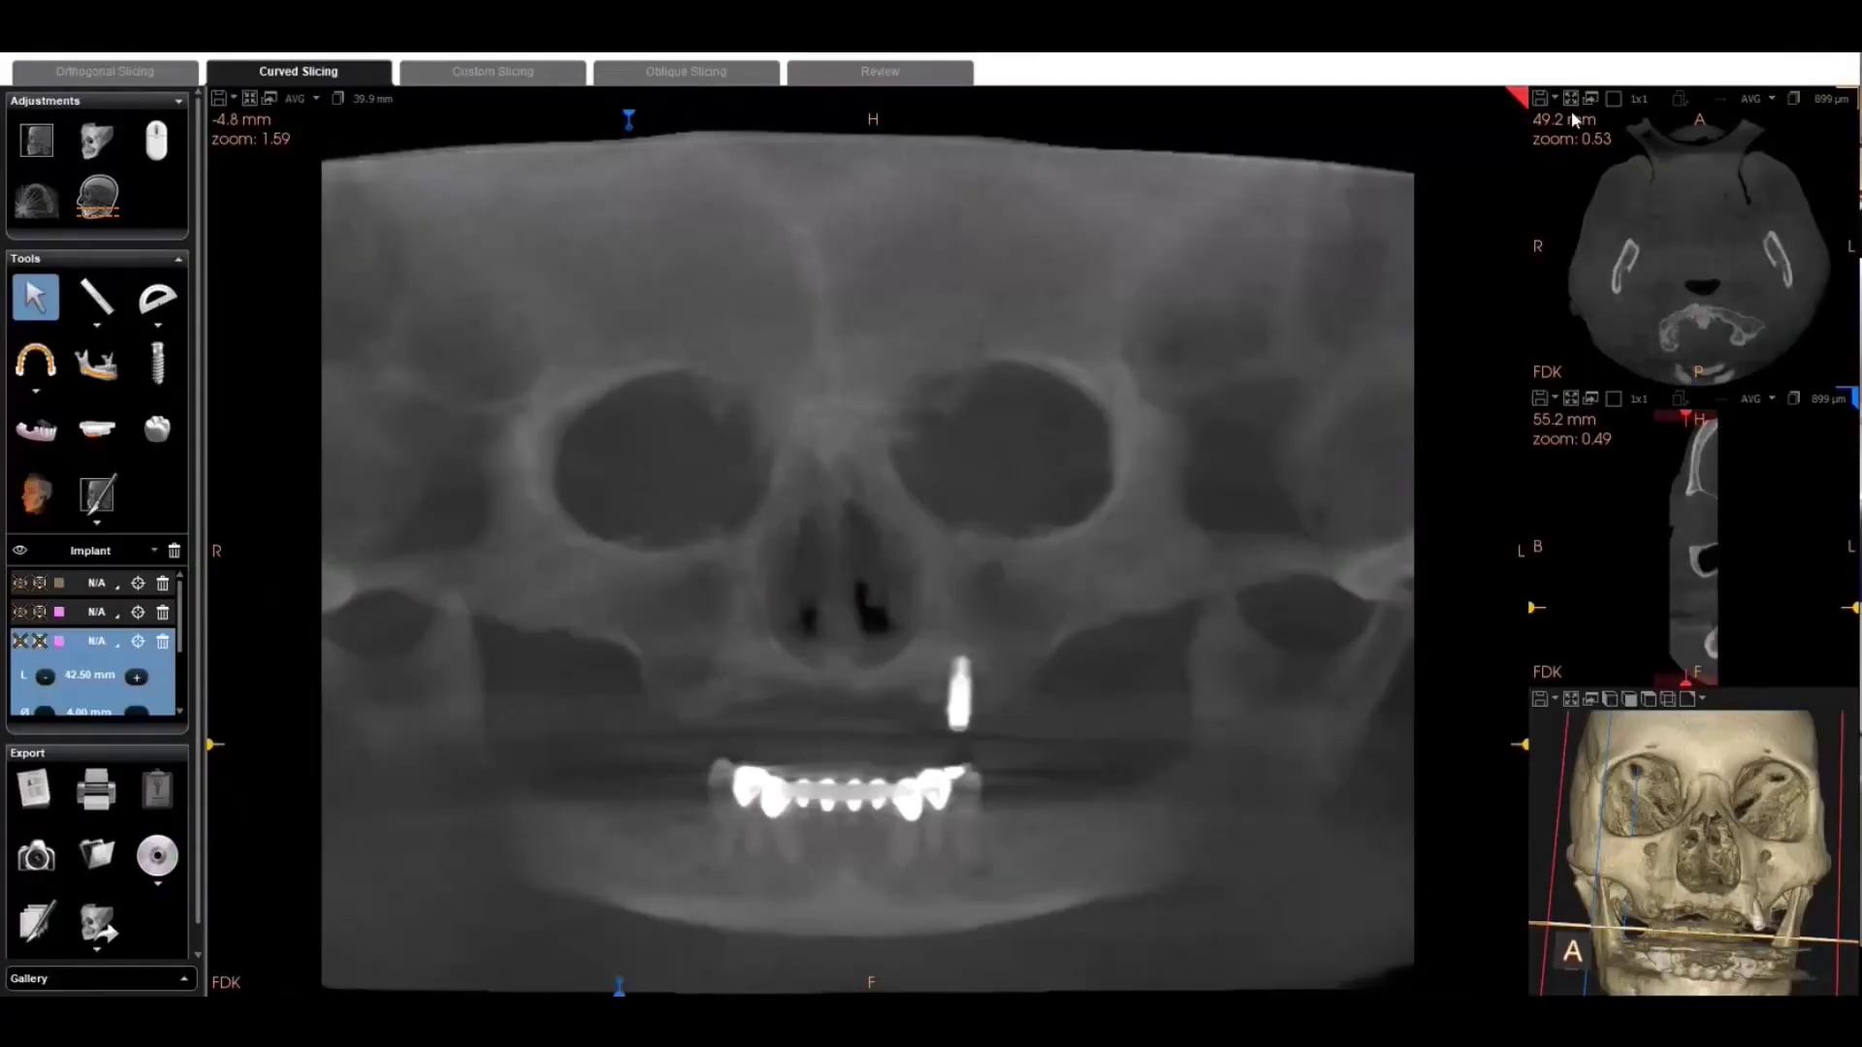
# - Enlarge the axial view at the level of the teeth and make the arch curve visible on it
pyautogui.click(1571, 100)
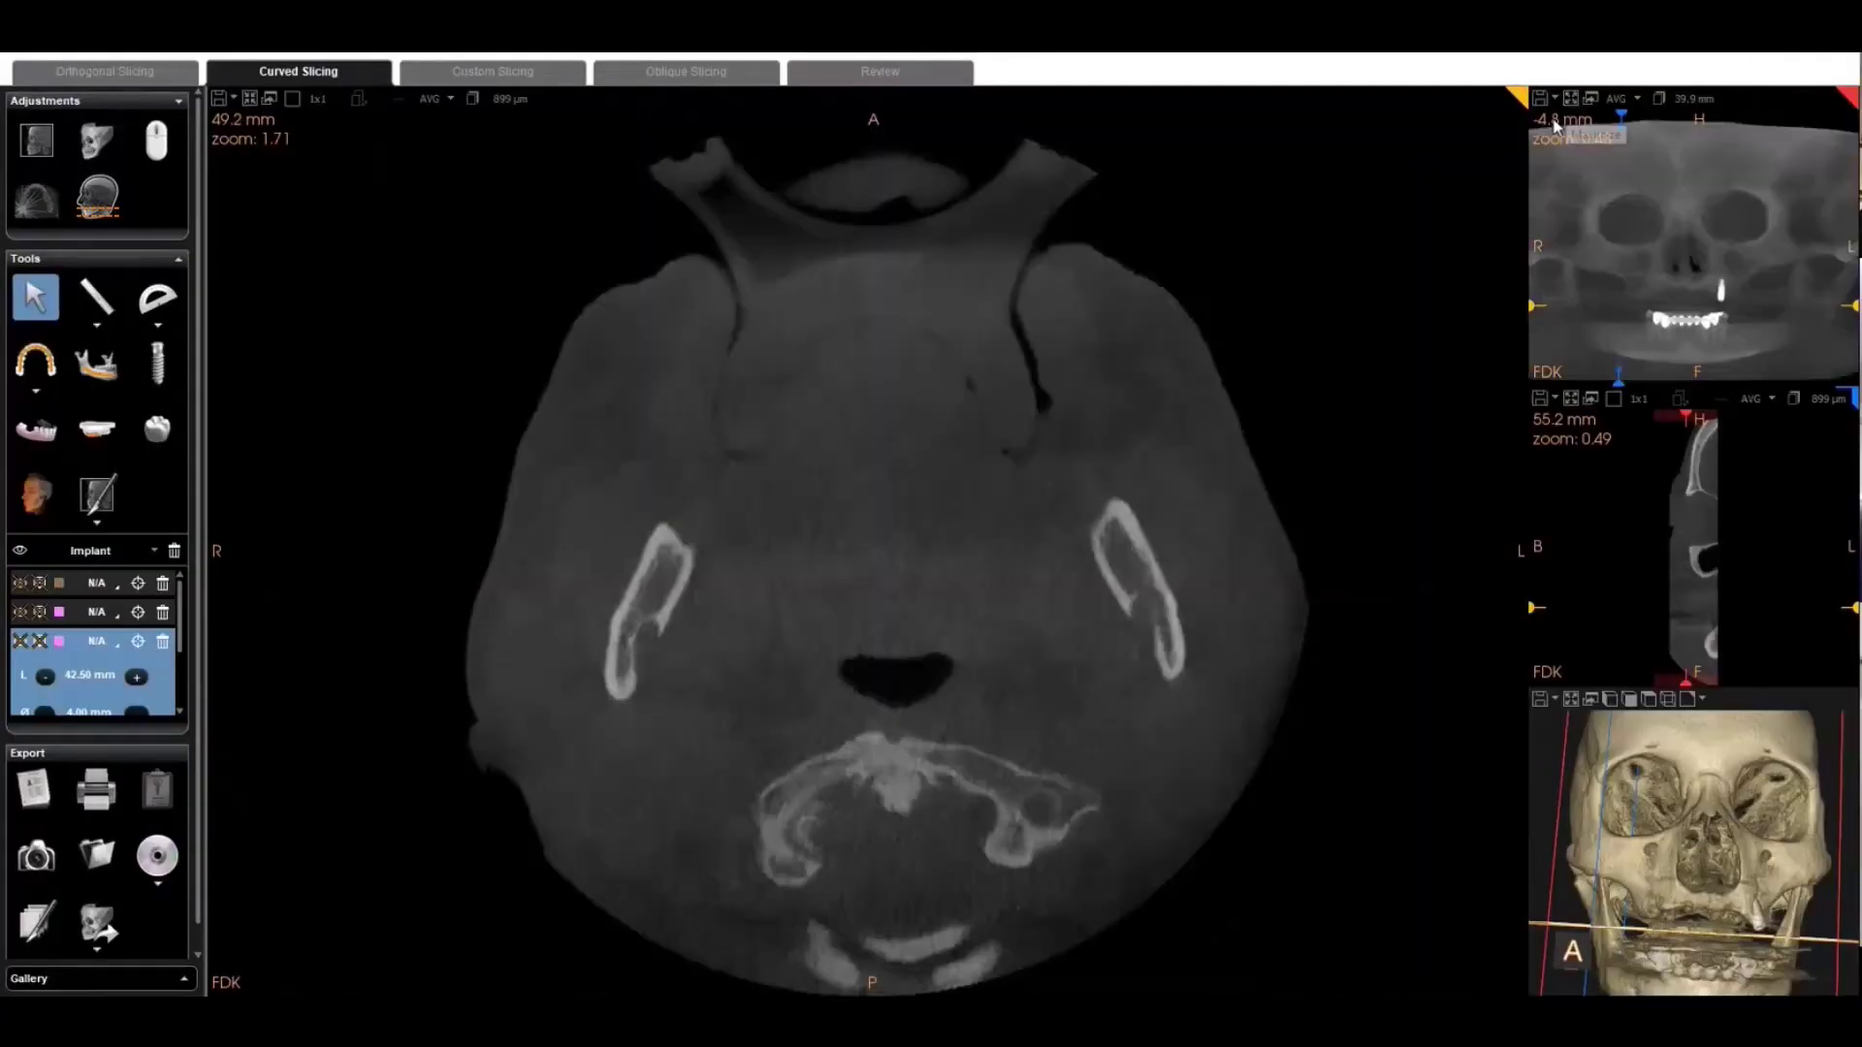
pyautogui.scroll(-8, 1510, 432)
pyautogui.scroll(-3, 1360, 425)
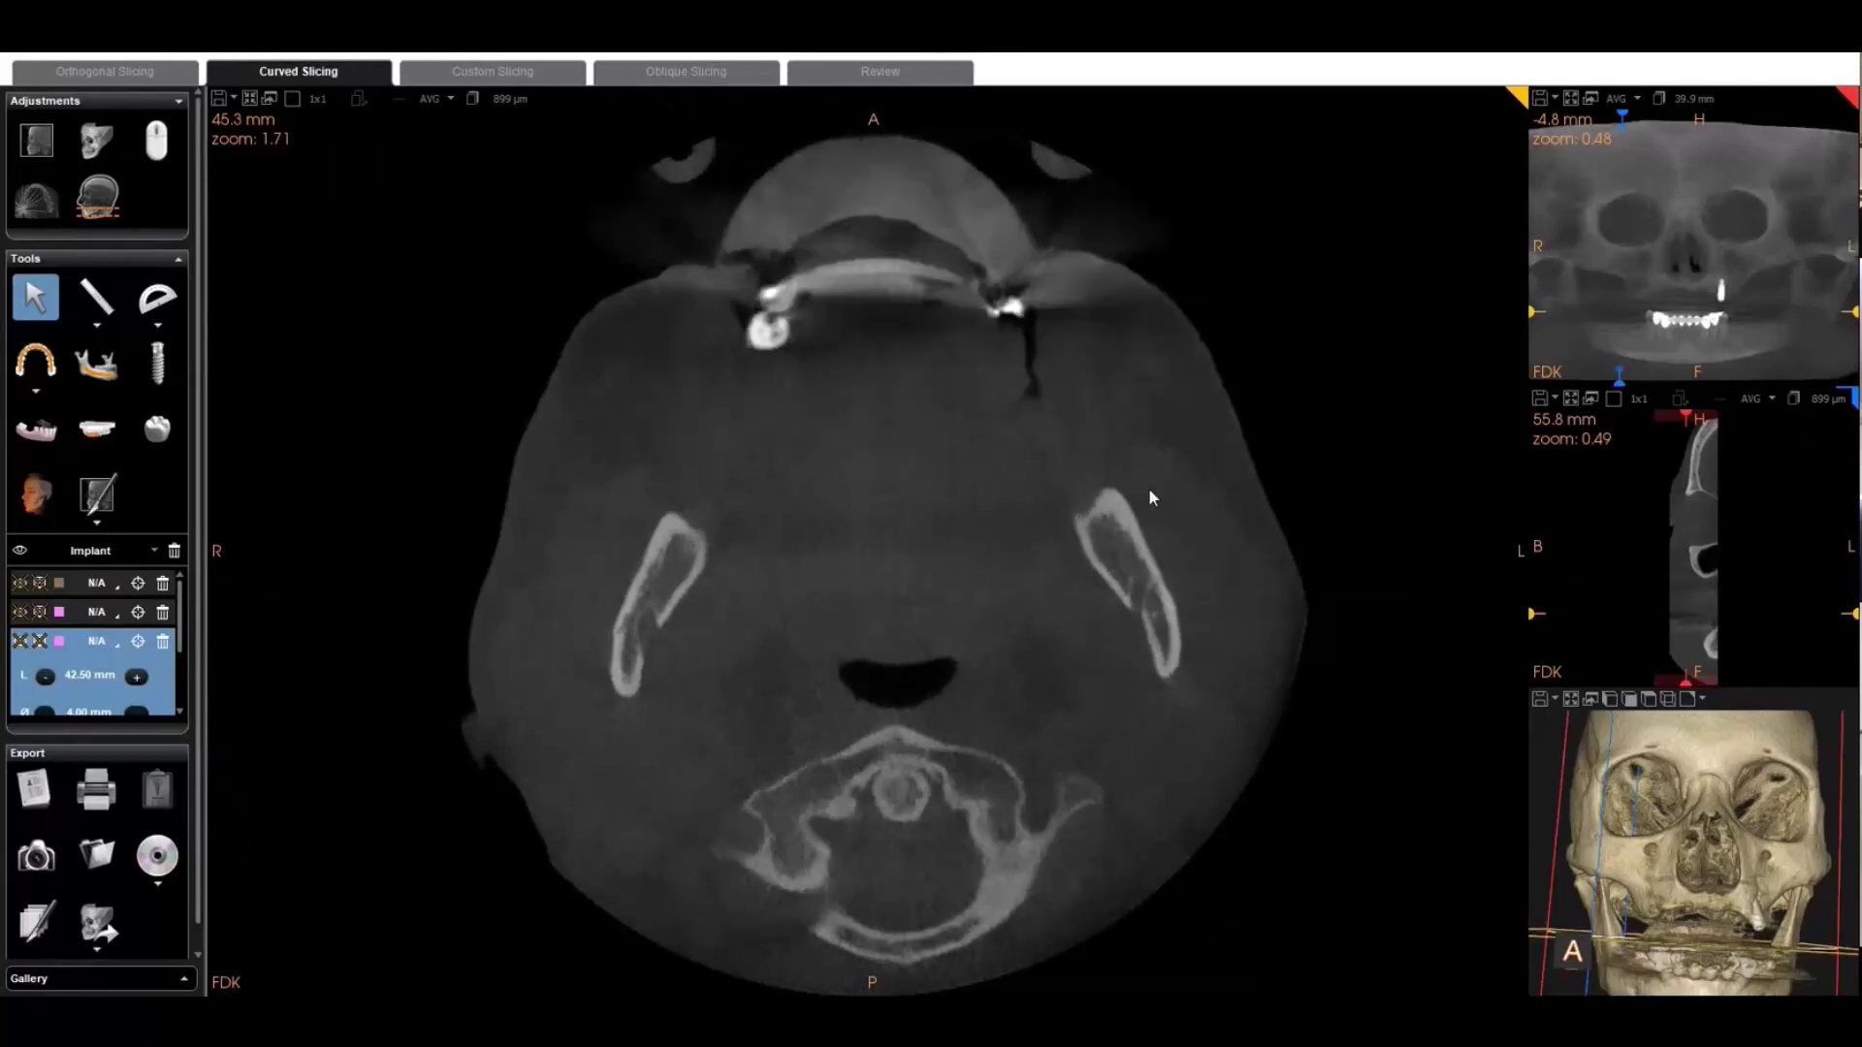
pyautogui.click(150, 560)
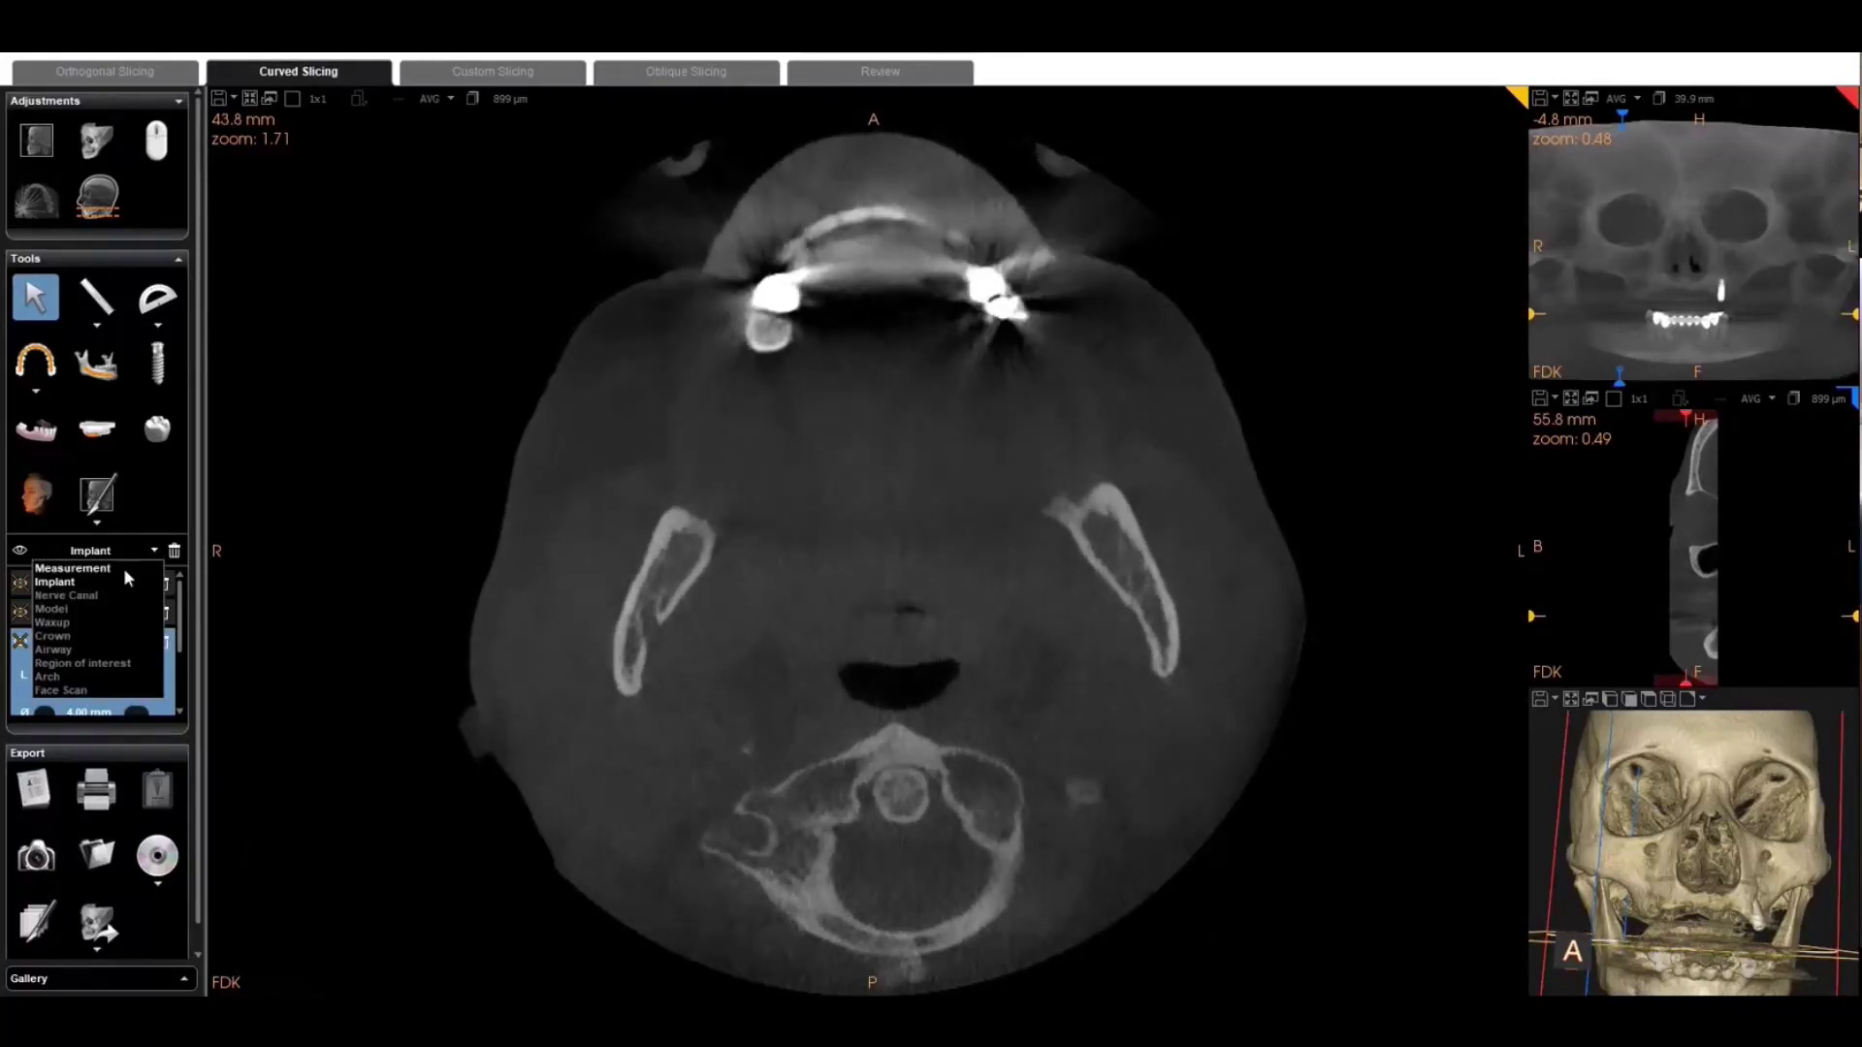
pyautogui.click(71, 669)
pyautogui.click(19, 583)
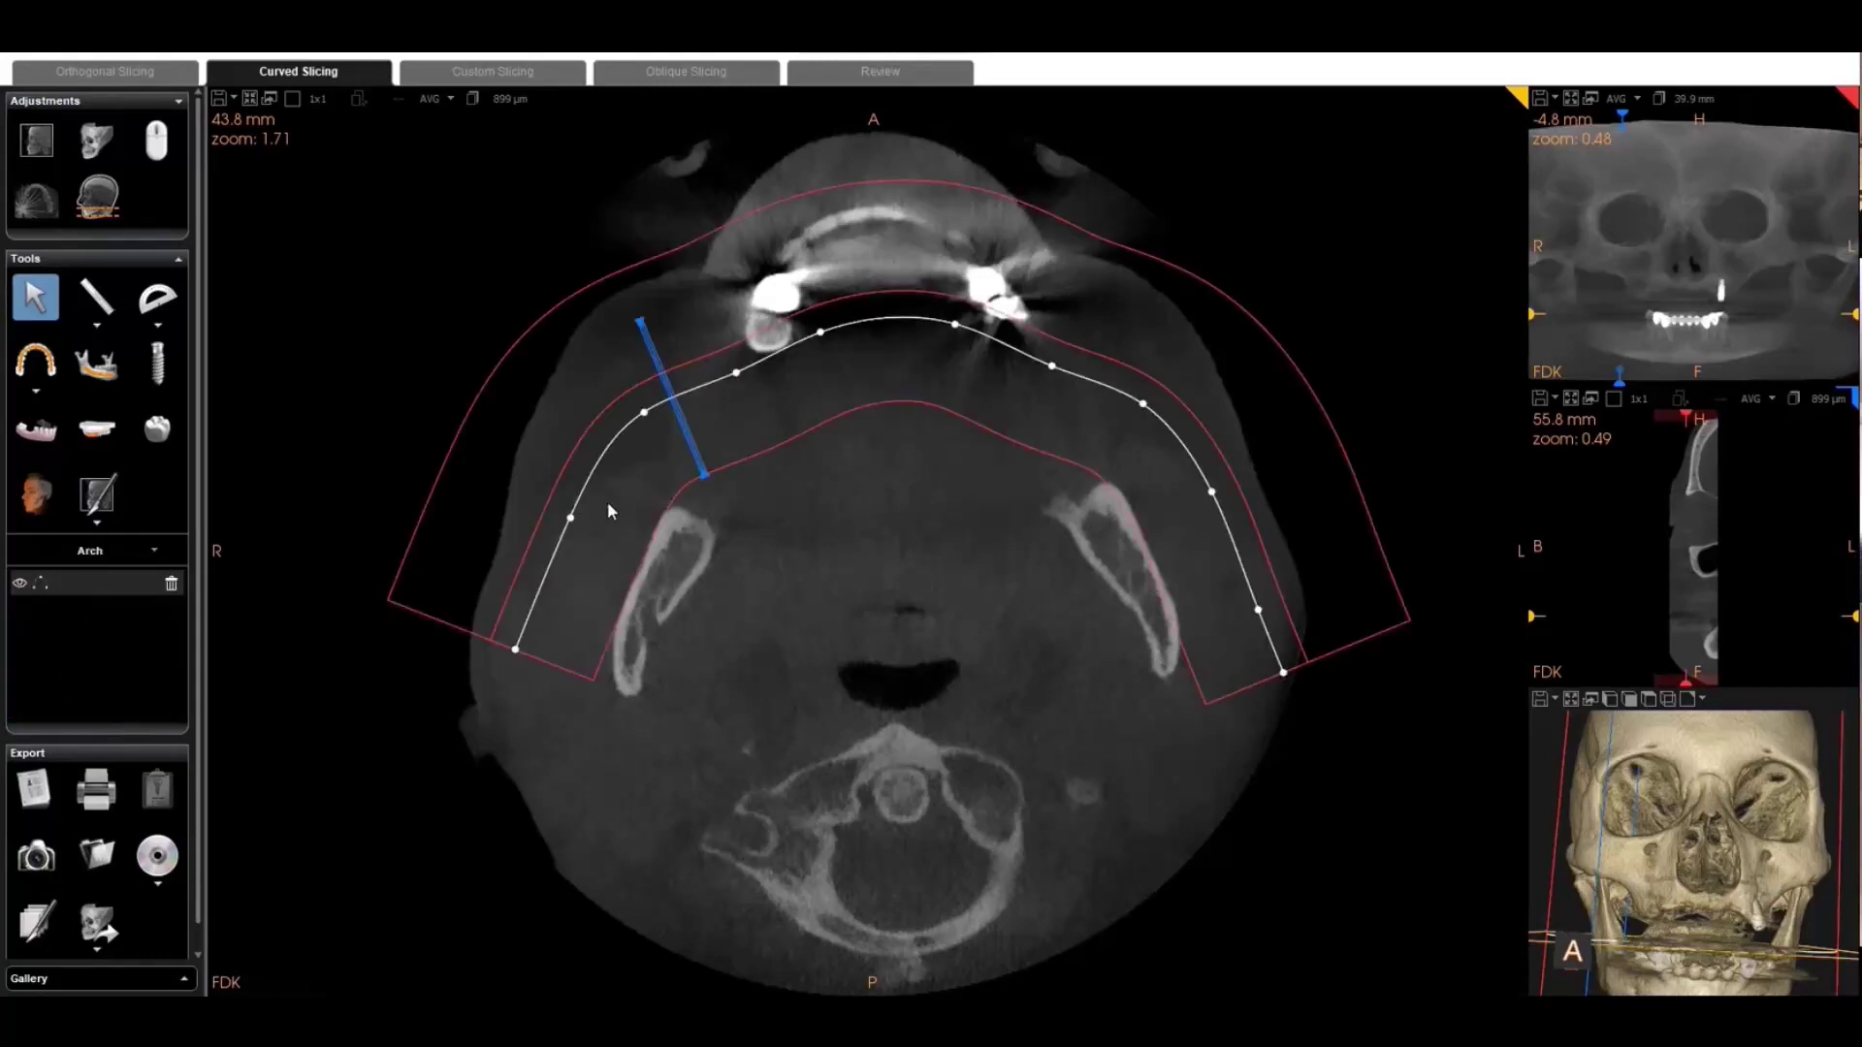
# - Lengthen the blue cross-section line on the axial slice at 41.1 mm so it reaches back to the cervical vertebra
pyautogui.scroll(-3, 607, 502)
pyautogui.moveTo(705, 476); pyautogui.dragTo(929, 715)
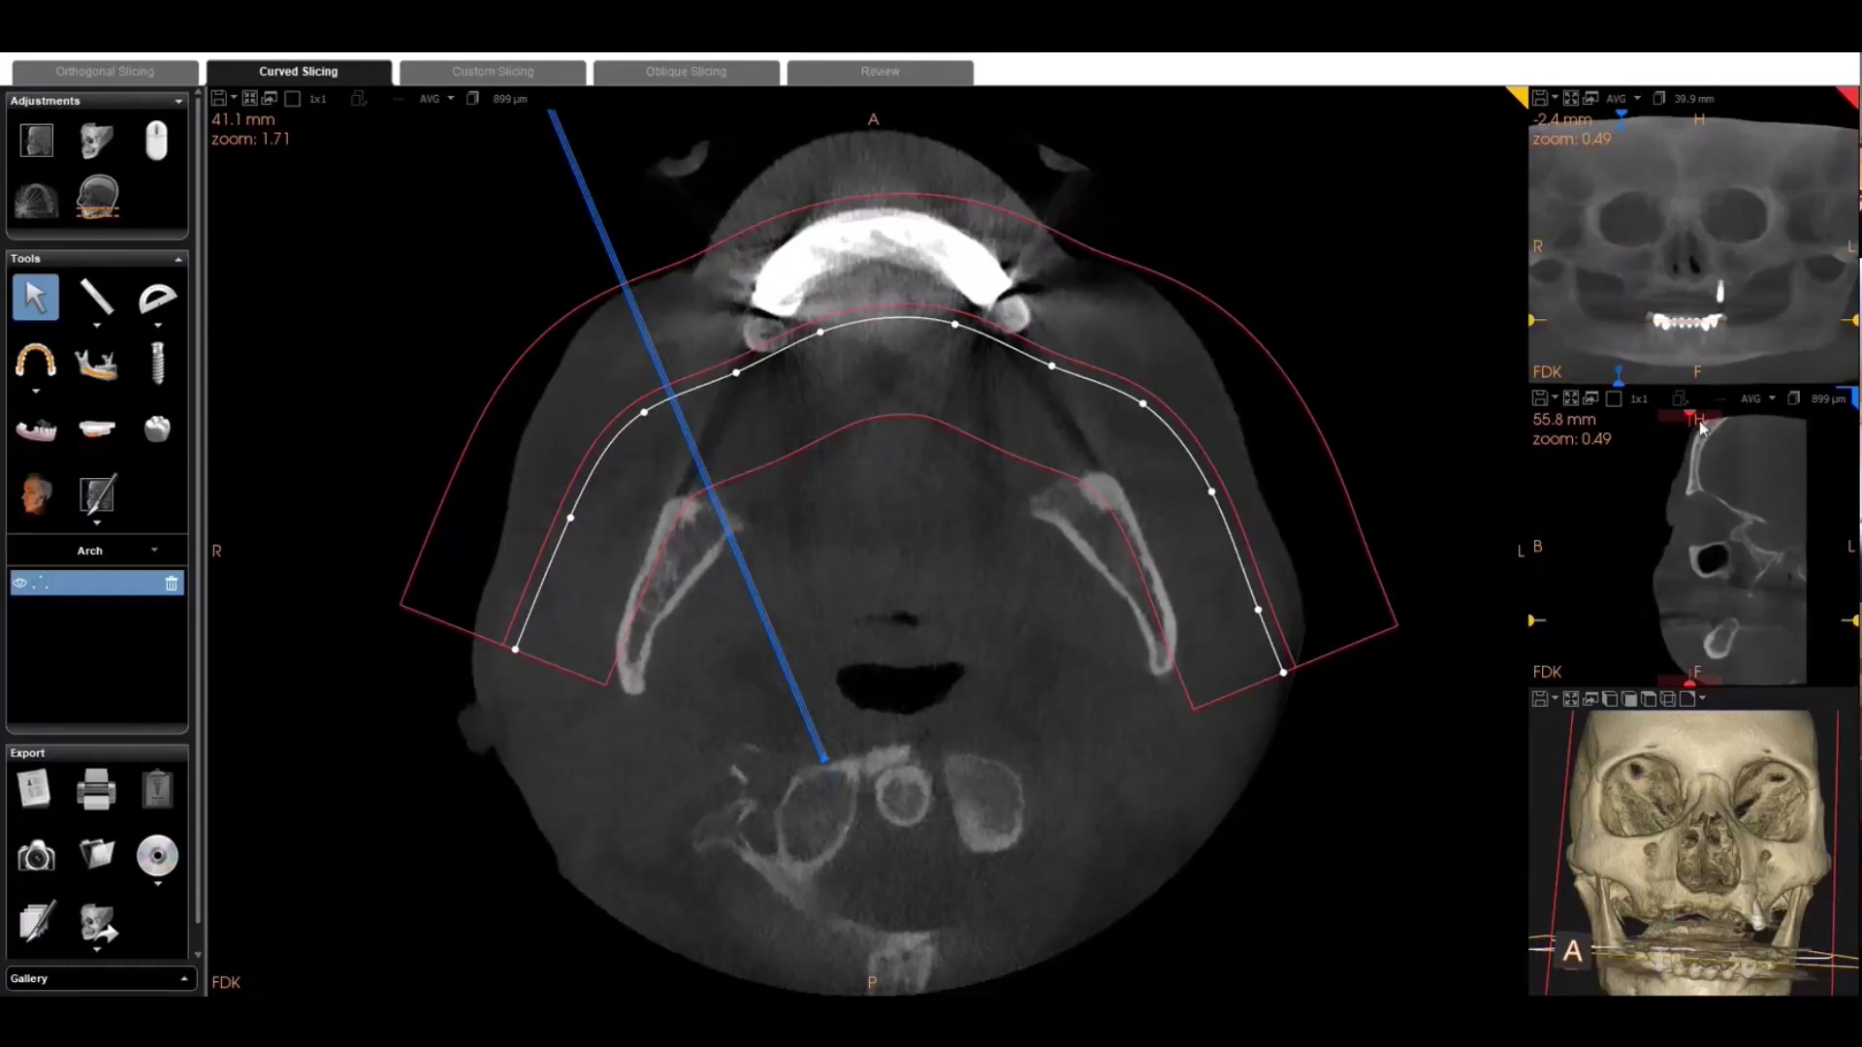
# - Reposition the slices to -3.9 mm in the panoramic view, 37.5 mm in the cross-section and 85.2 mm in the axial view
pyautogui.moveTo(1693, 418)
pyautogui.mouseDown()
pyautogui.moveTo(1723, 417)
pyautogui.moveTo(1687, 420)
pyautogui.mouseUp()
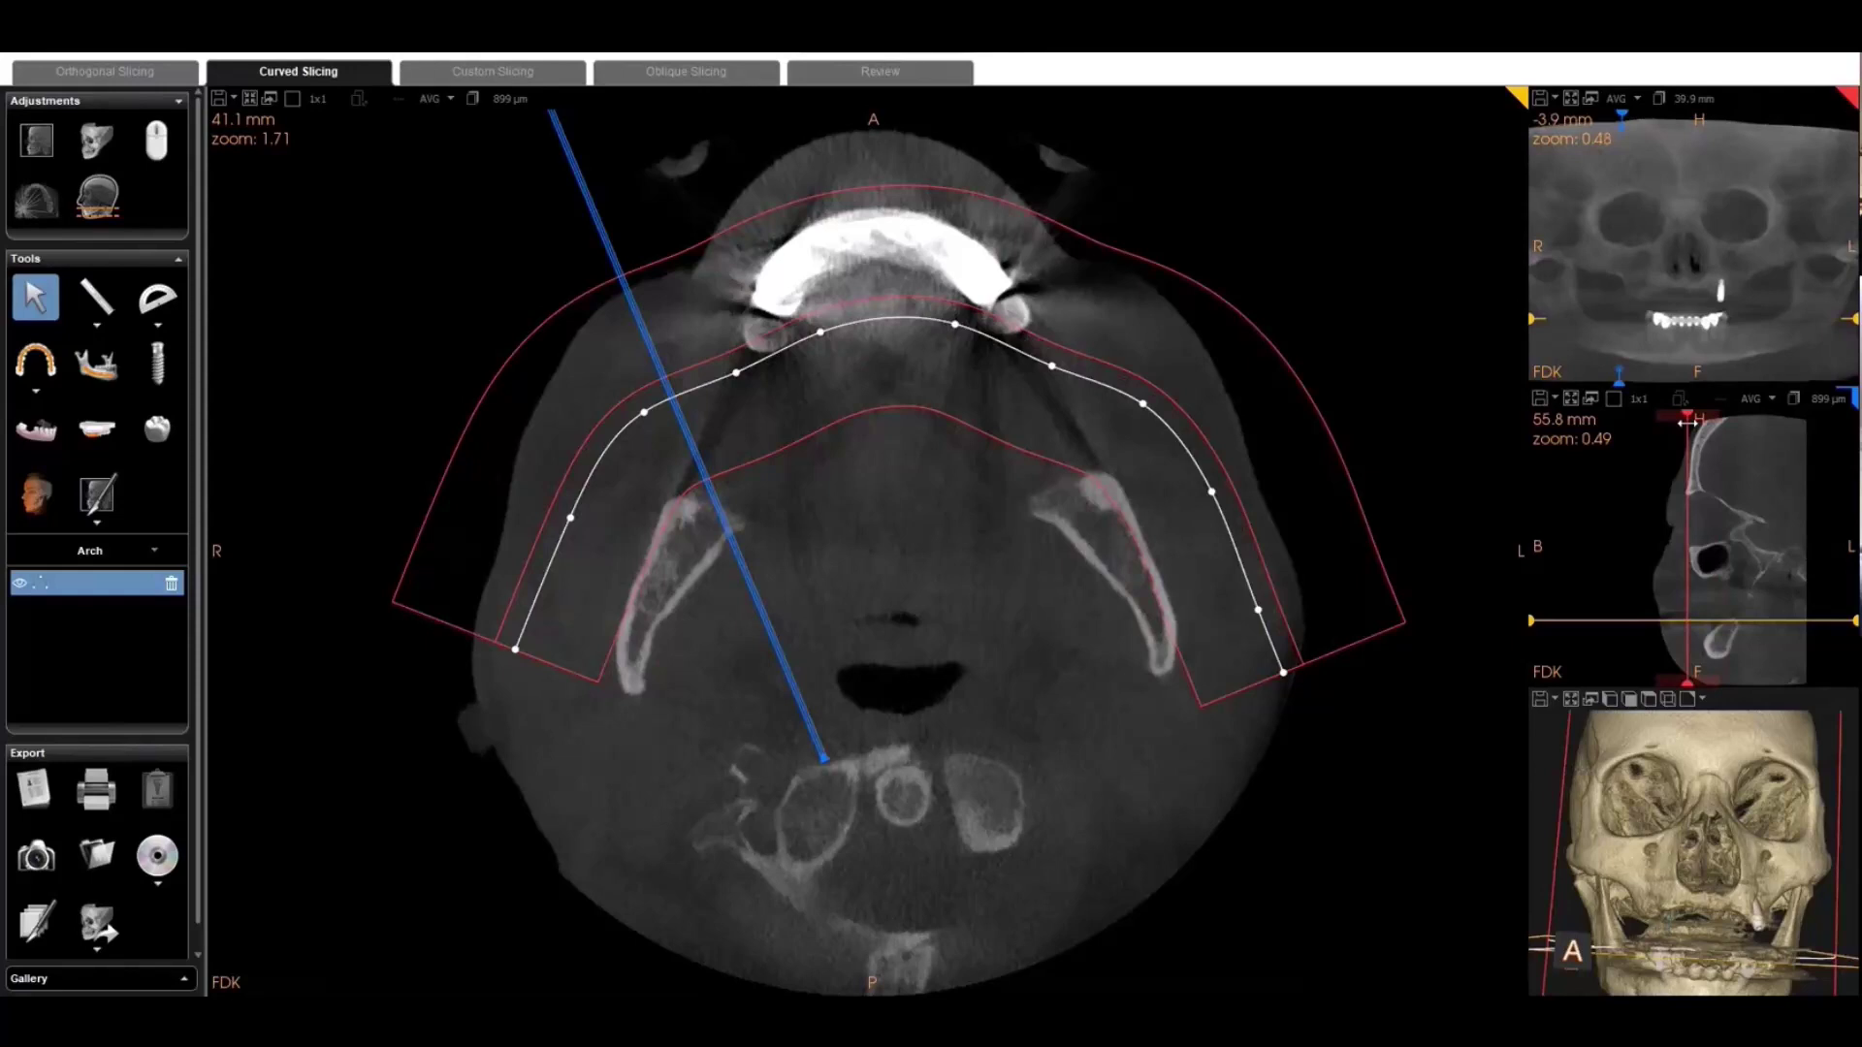
pyautogui.moveTo(1619, 376)
pyautogui.mouseDown()
pyautogui.moveTo(1681, 379)
pyautogui.moveTo(1588, 379)
pyautogui.mouseUp()
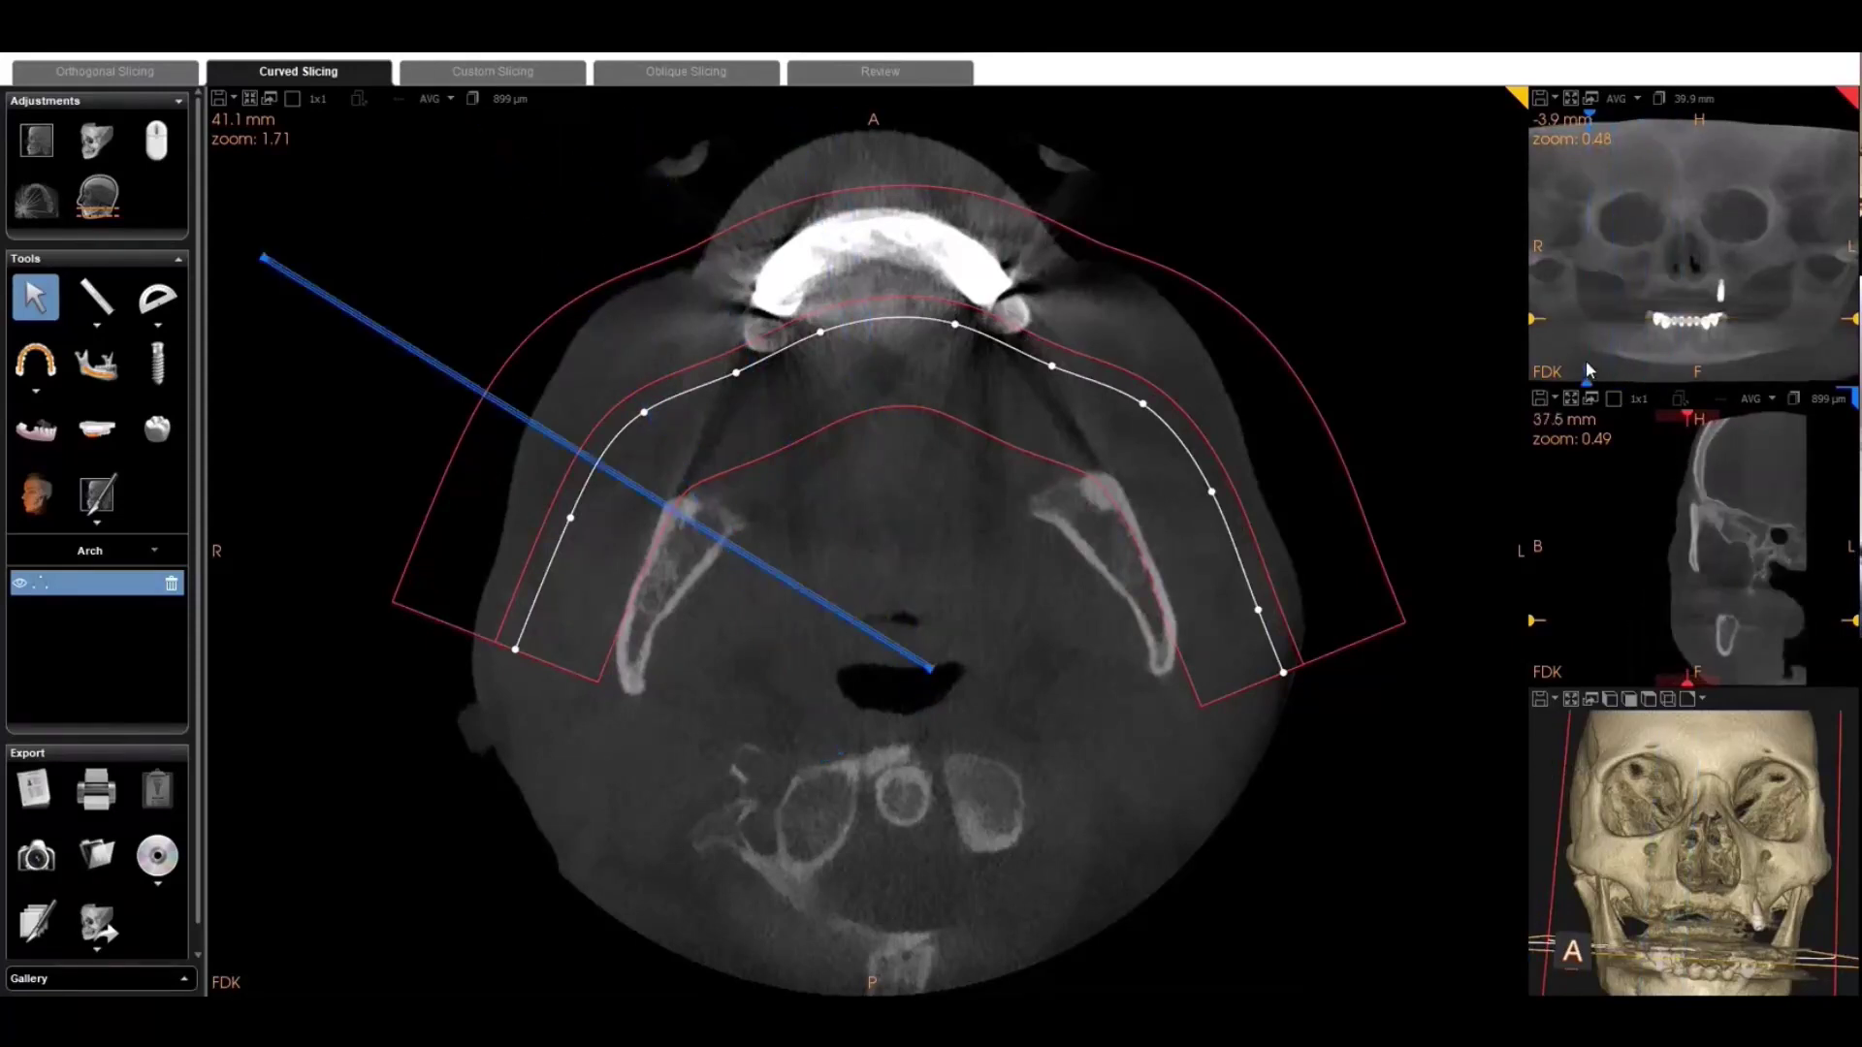
pyautogui.scroll(-3, 1069, 642)
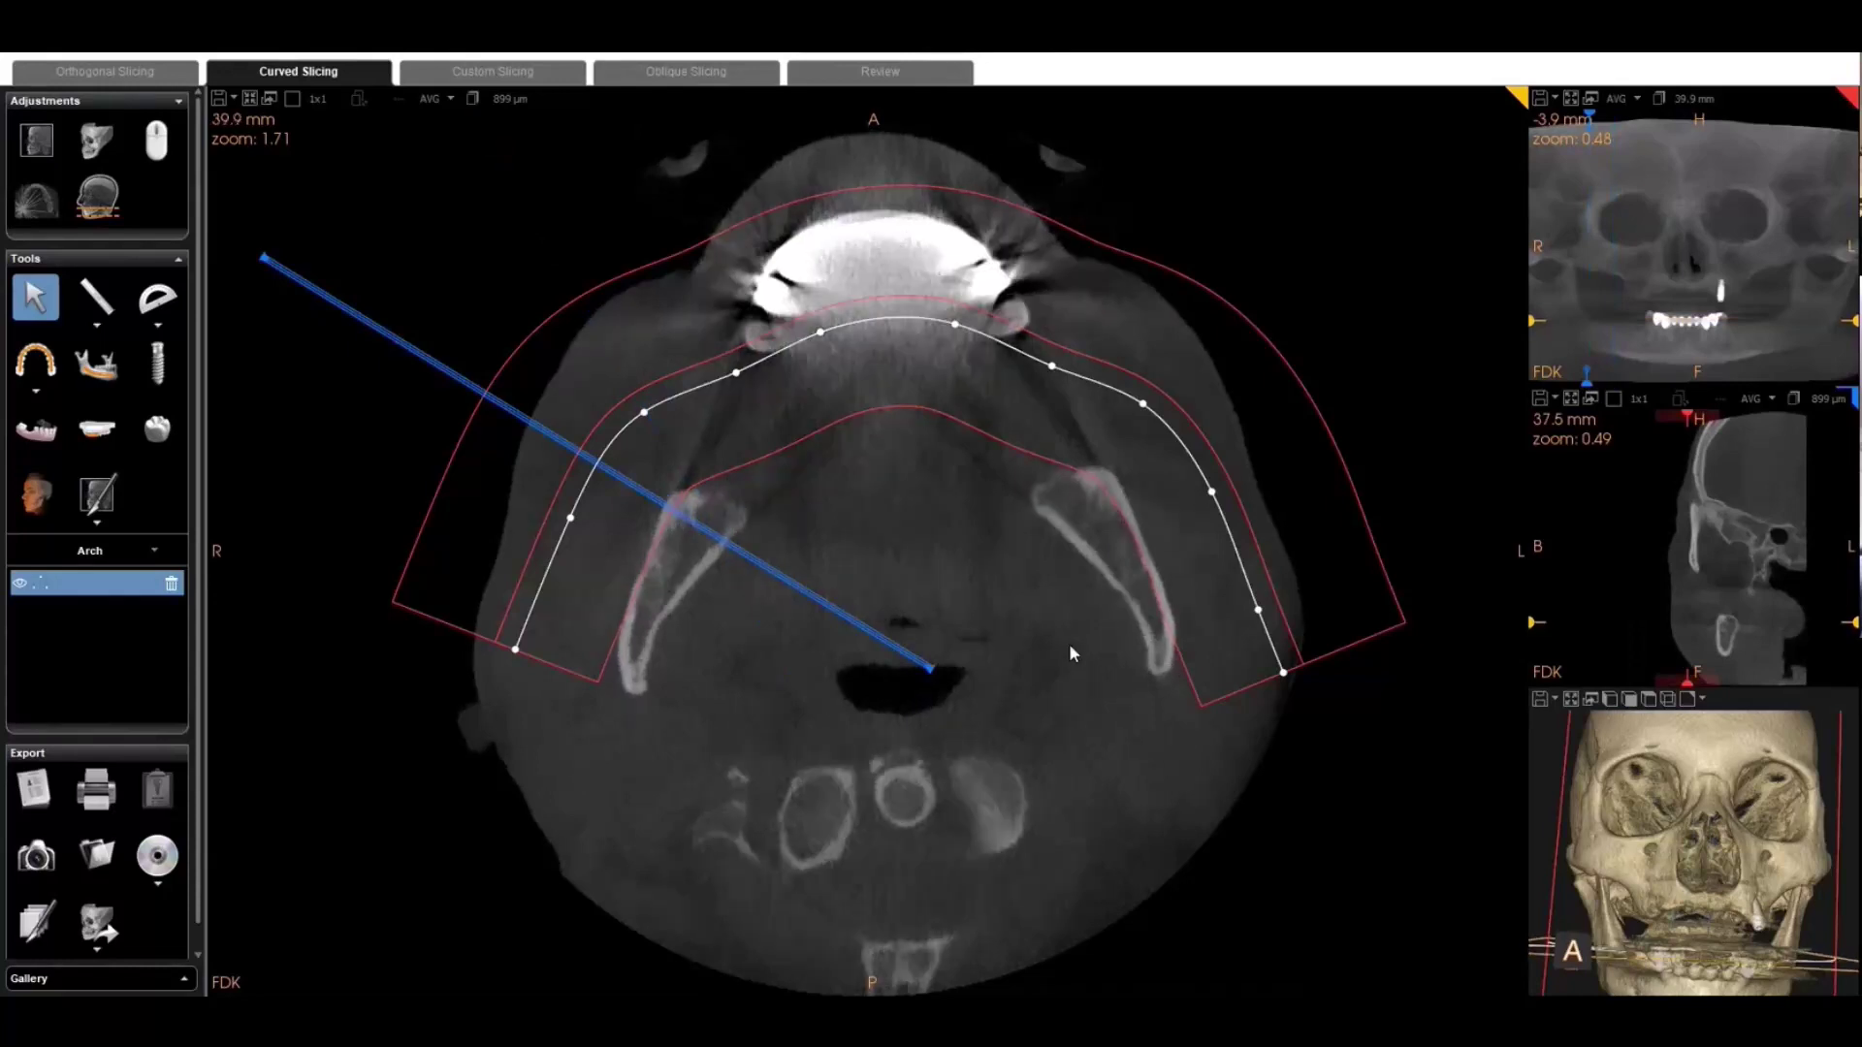
pyautogui.scroll(-3, 1060, 644)
pyautogui.moveTo(1535, 628); pyautogui.dragTo(1535, 549)
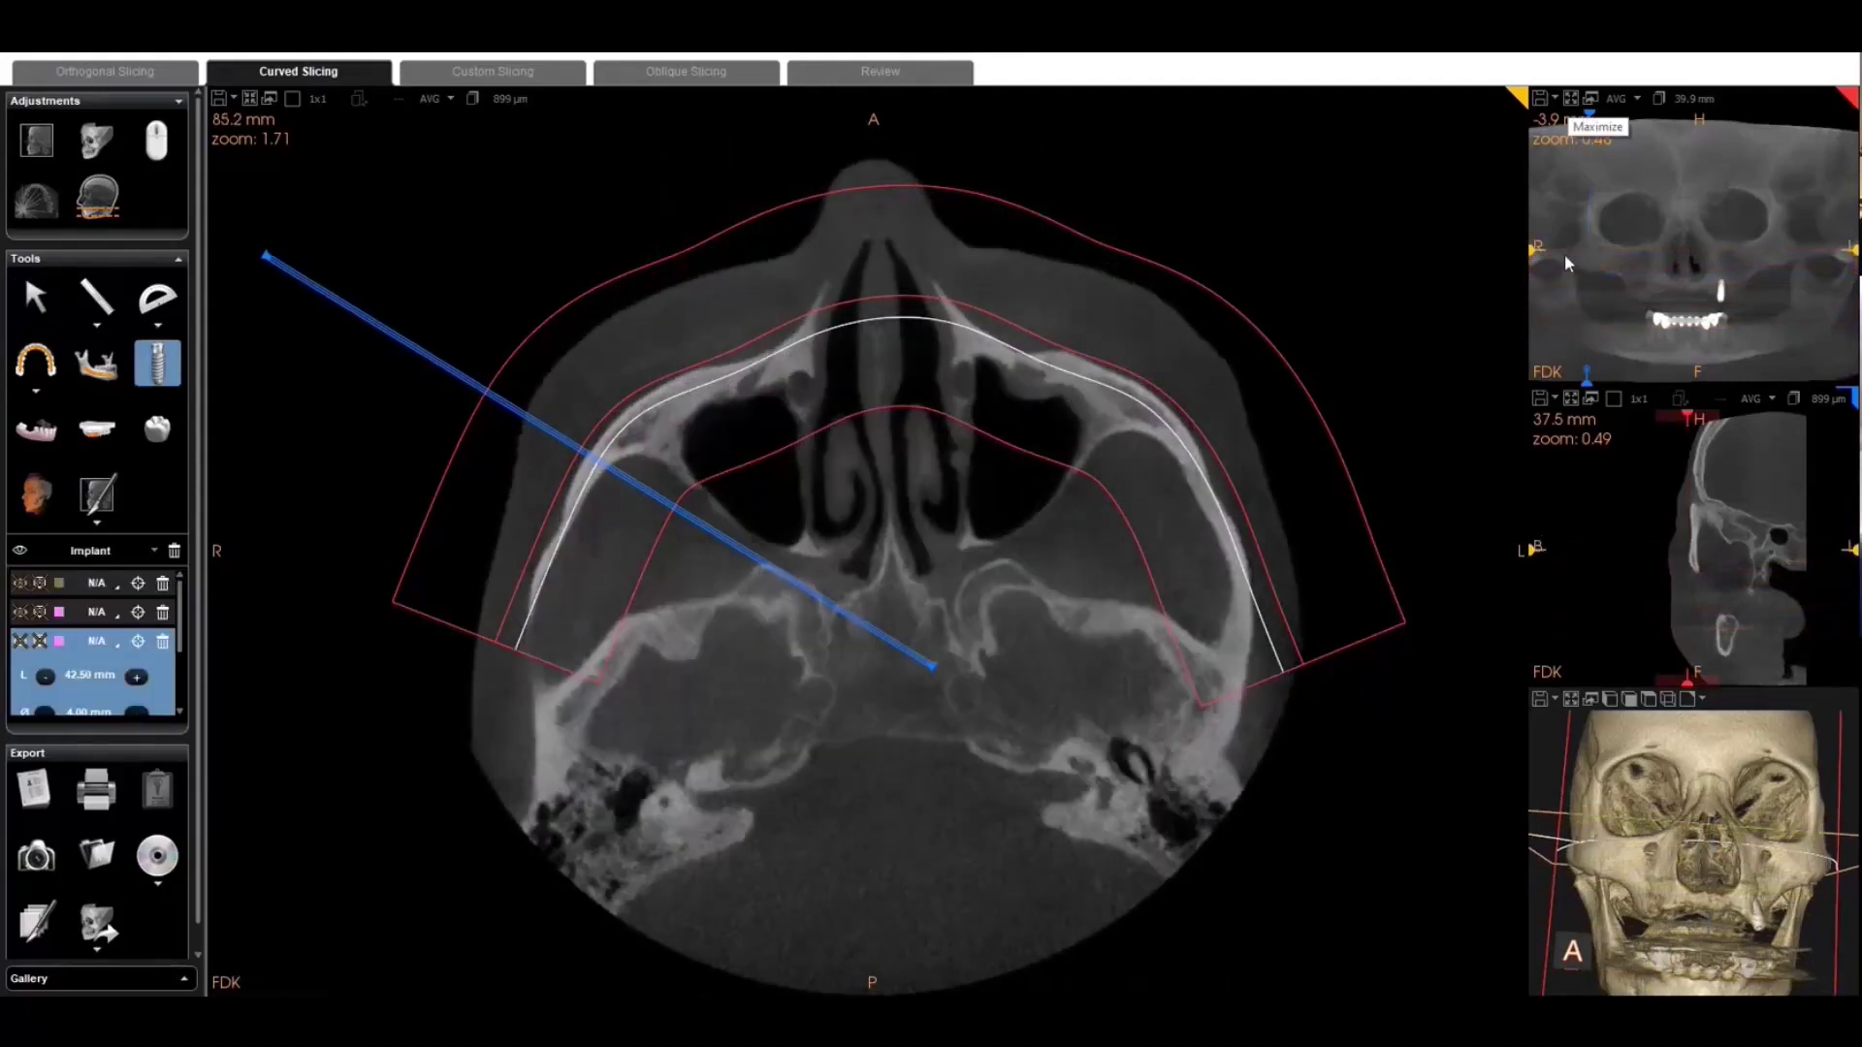
# - Enlarge the cross-sectional view and move its slice to 34.2 mm, through the patient's right zygomatic bone
pyautogui.click(1571, 400)
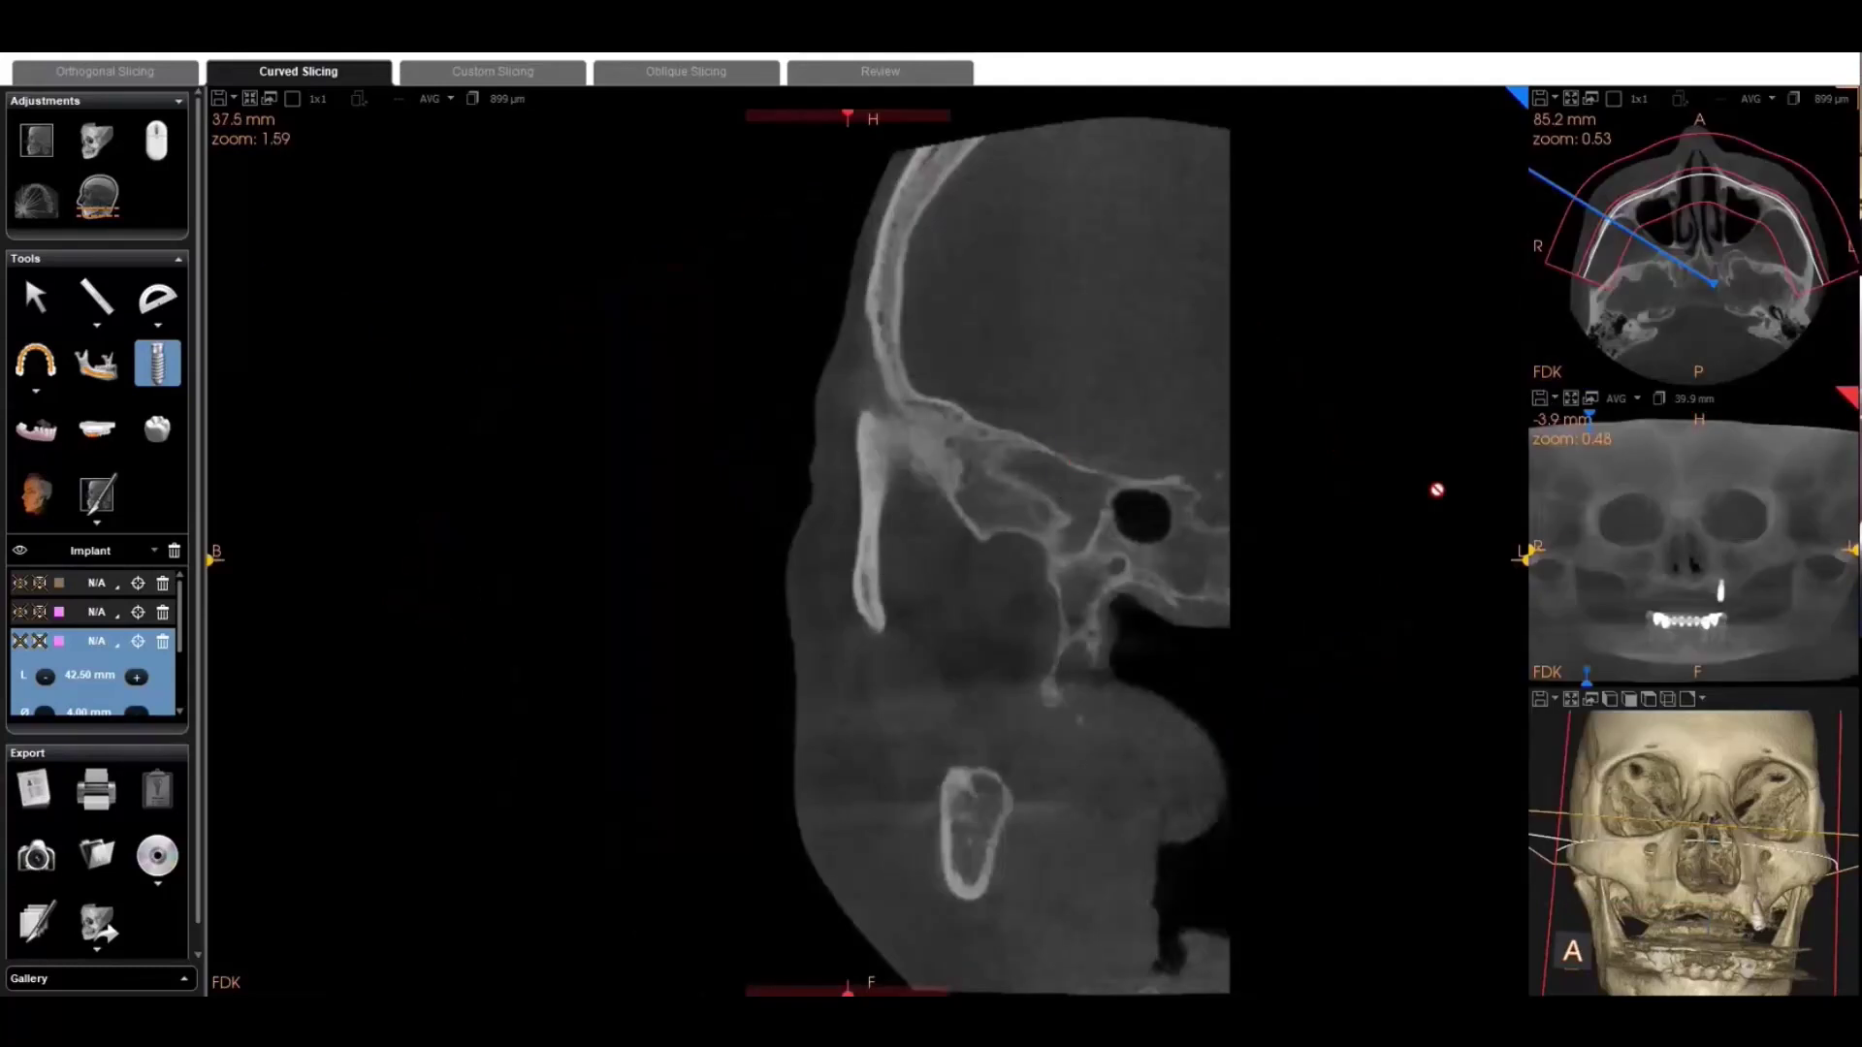
pyautogui.moveTo(1586, 412)
pyautogui.mouseDown()
pyautogui.moveTo(1612, 413)
pyautogui.moveTo(1577, 415)
pyautogui.mouseUp()
pyautogui.moveTo(1579, 667); pyautogui.dragTo(1649, 662)
pyautogui.click(866, 622)
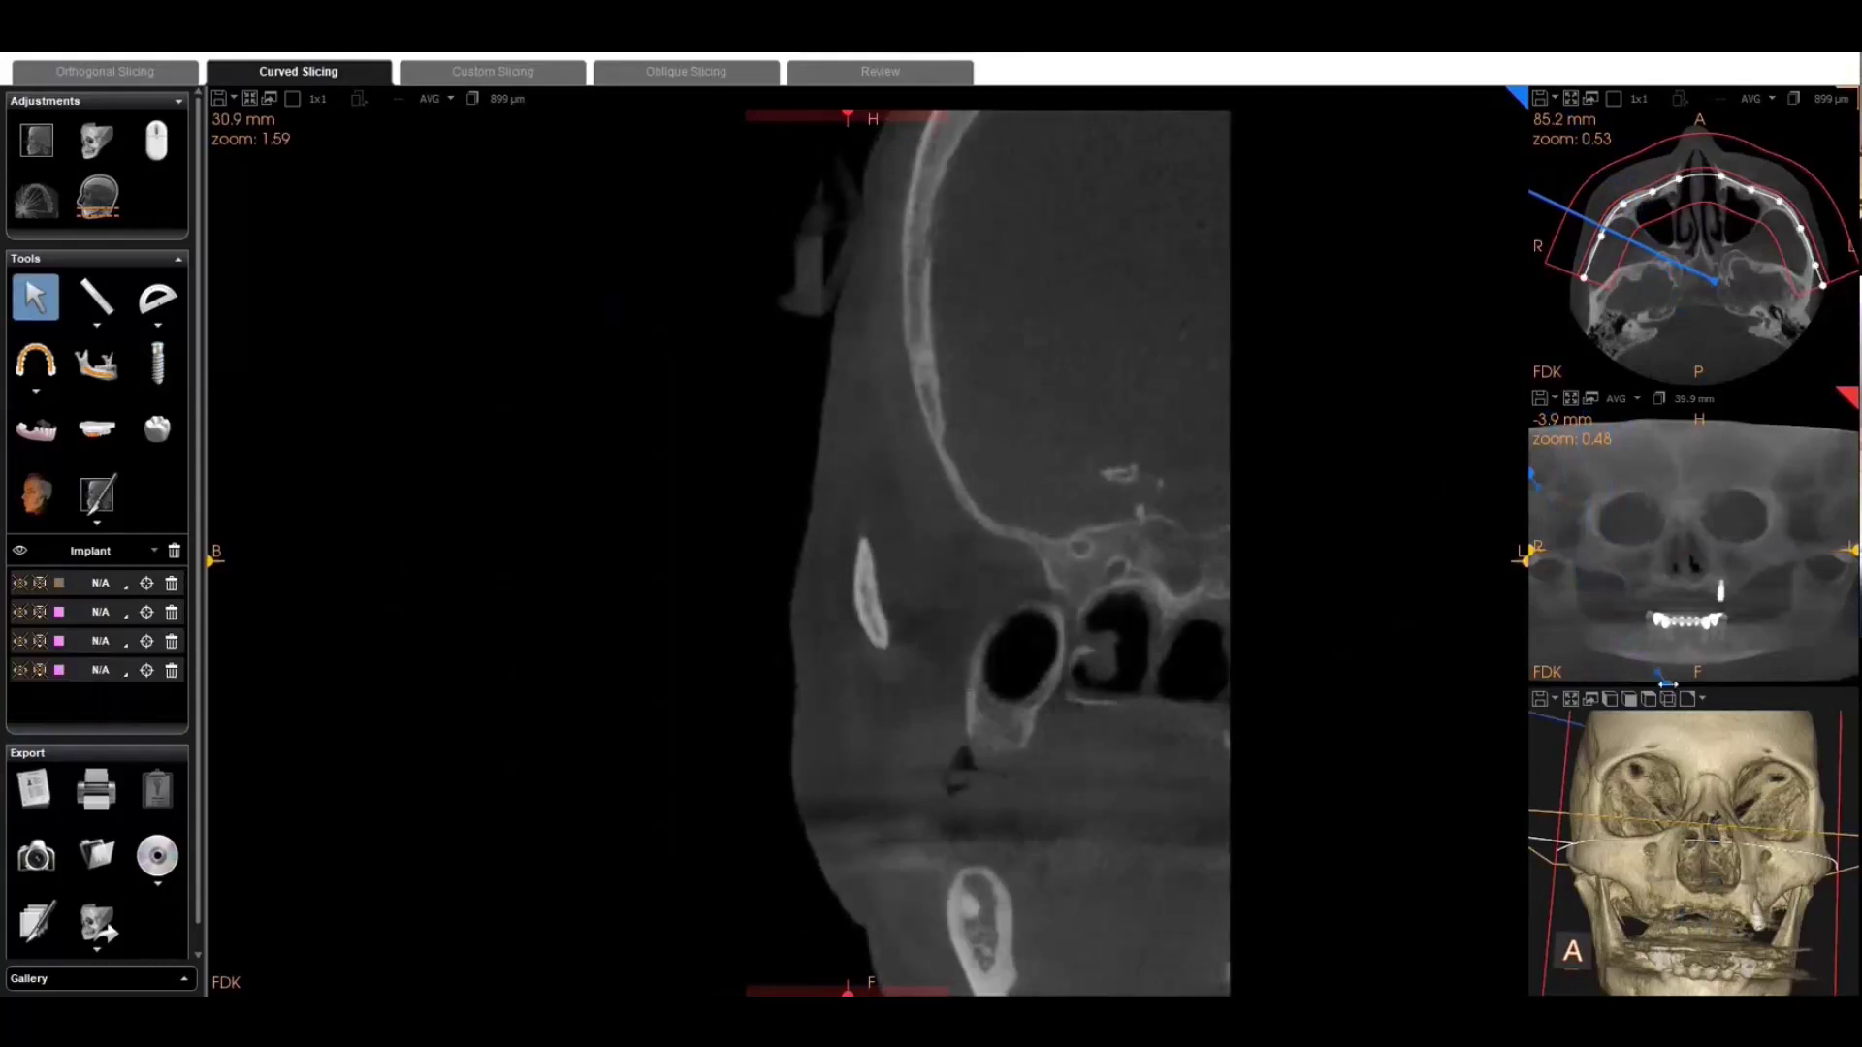
pyautogui.scroll(-5, 866, 622)
# - Measure the zygomatic bone's thickness and compare it on the cross-sections up to 45.3 mm, without keeping the measurement
pyautogui.click(96, 298)
pyautogui.moveTo(858, 606); pyautogui.dragTo(884, 611)
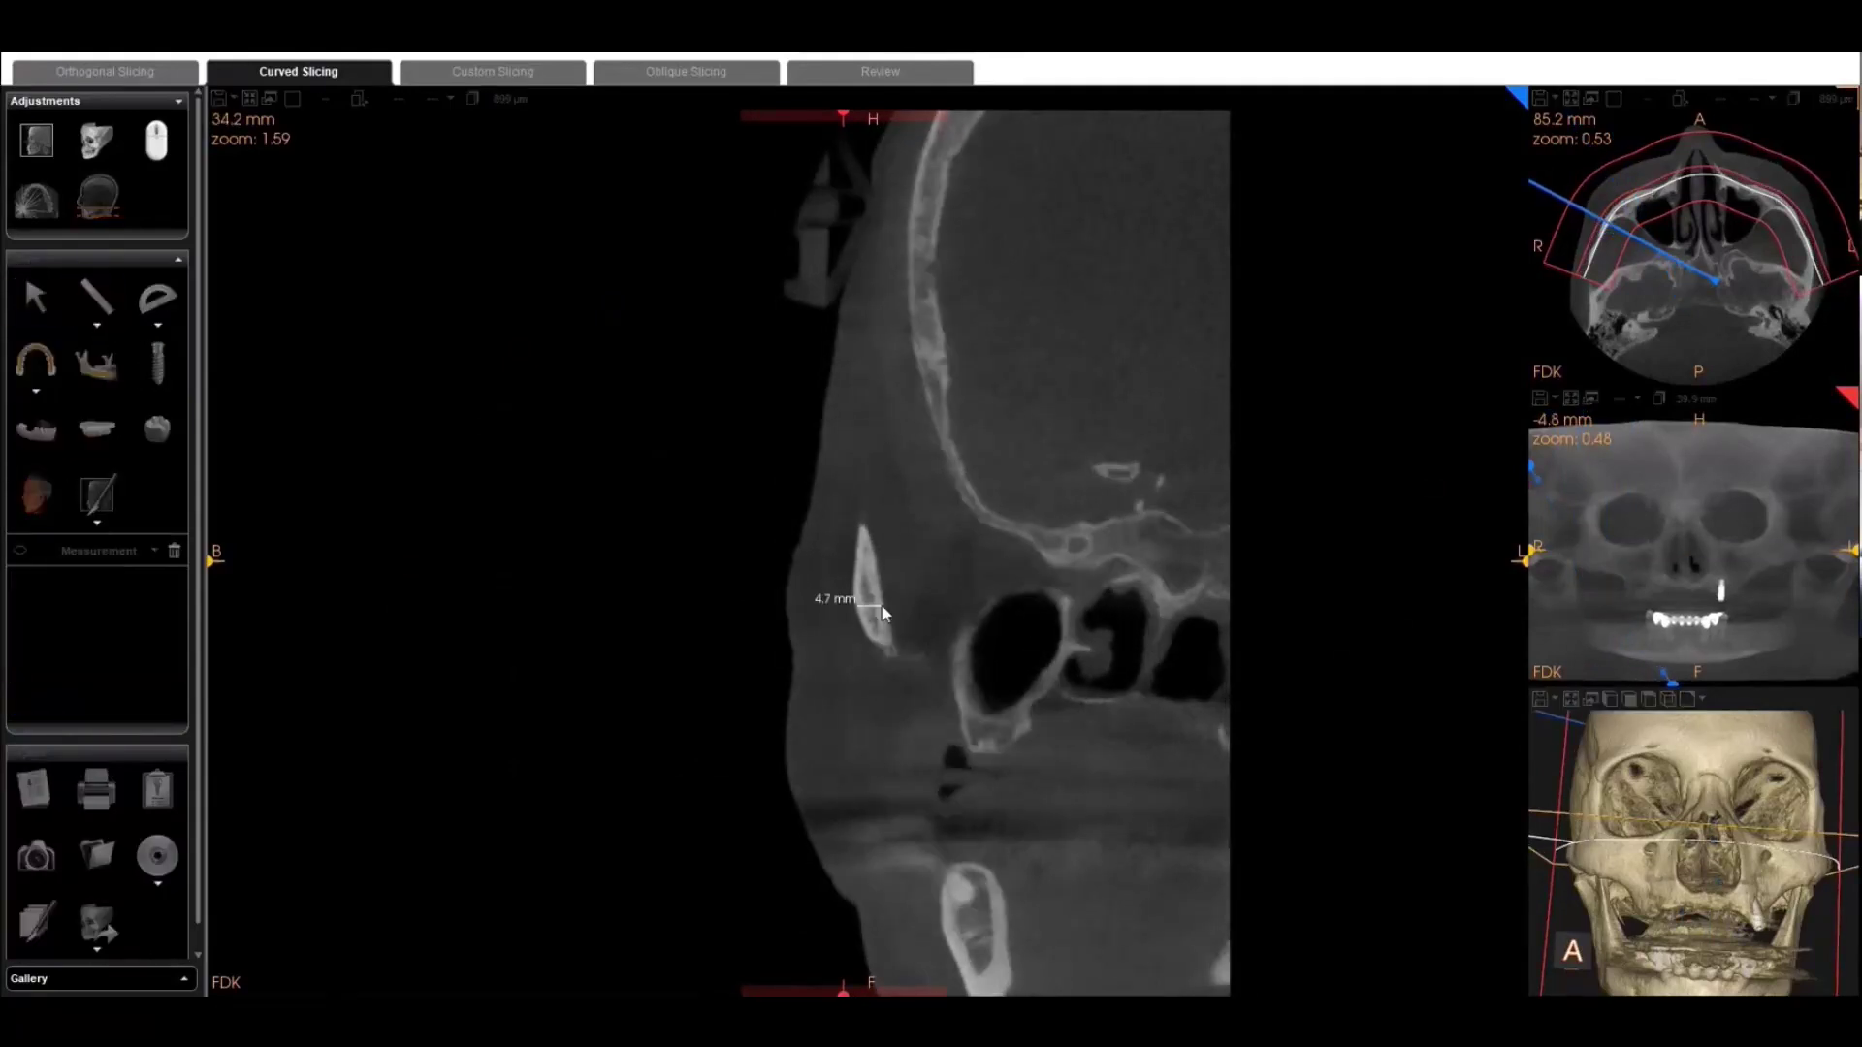
pyautogui.scroll(-7, 884, 612)
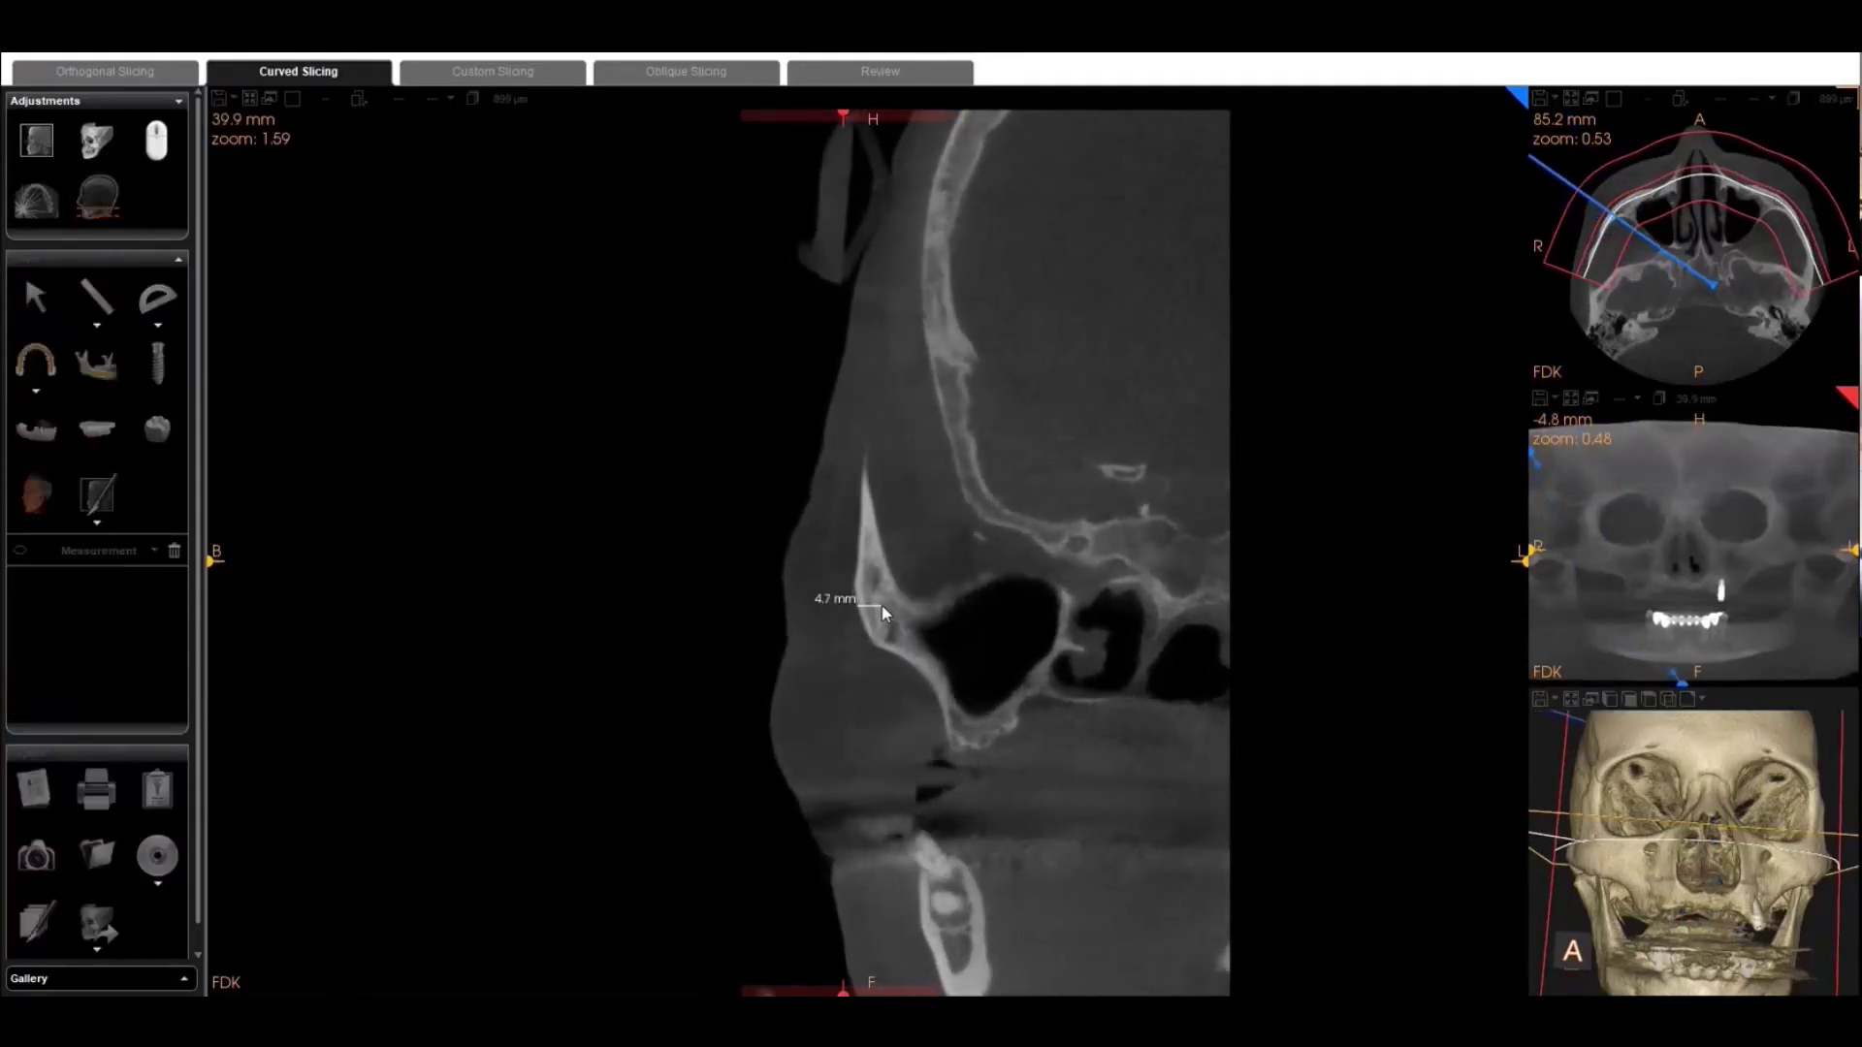
pyautogui.scroll(-4, 884, 612)
pyautogui.press('Escape')
# - Assign zooming to the mouse wheel and magnify the axial view to 2.40, the panoramic to 1.05 and the cross-section to 1.70
pyautogui.click(156, 141)
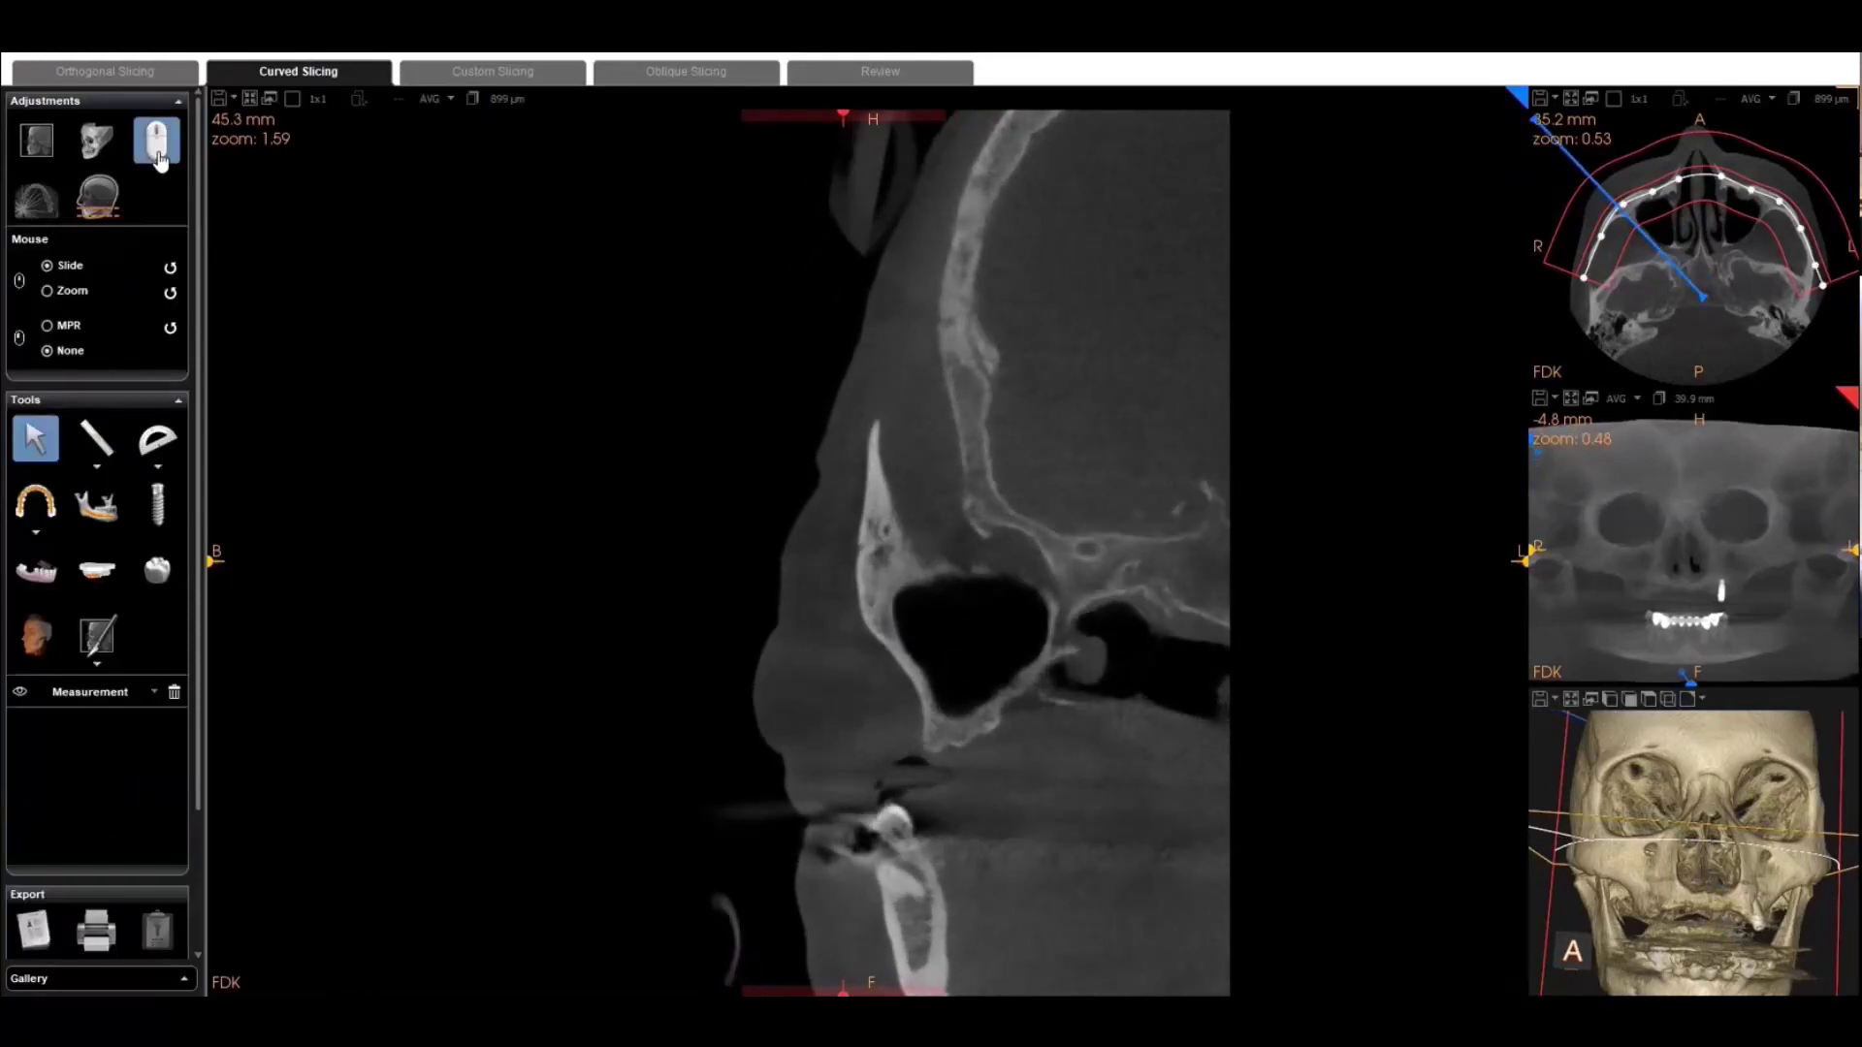
pyautogui.click(47, 291)
pyautogui.scroll(8, 1724, 254)
pyautogui.scroll(6, 1719, 269)
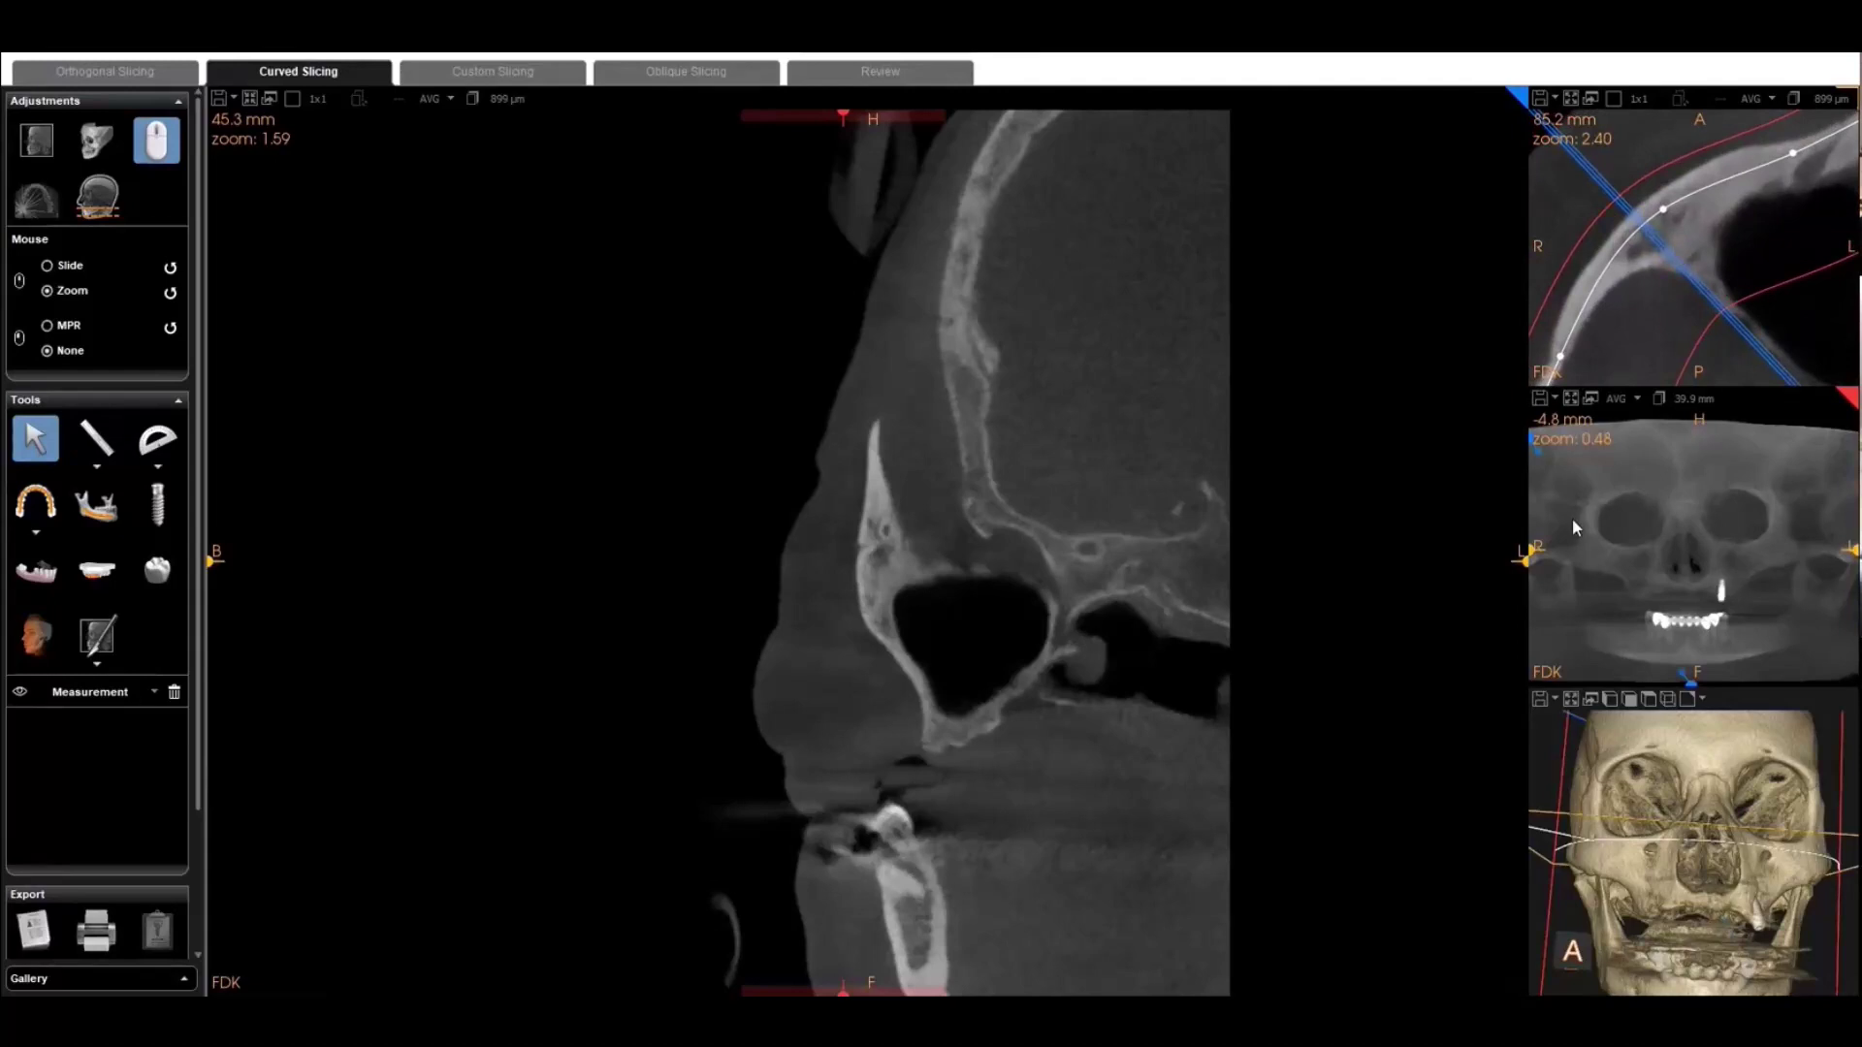
pyautogui.scroll(6, 1585, 500)
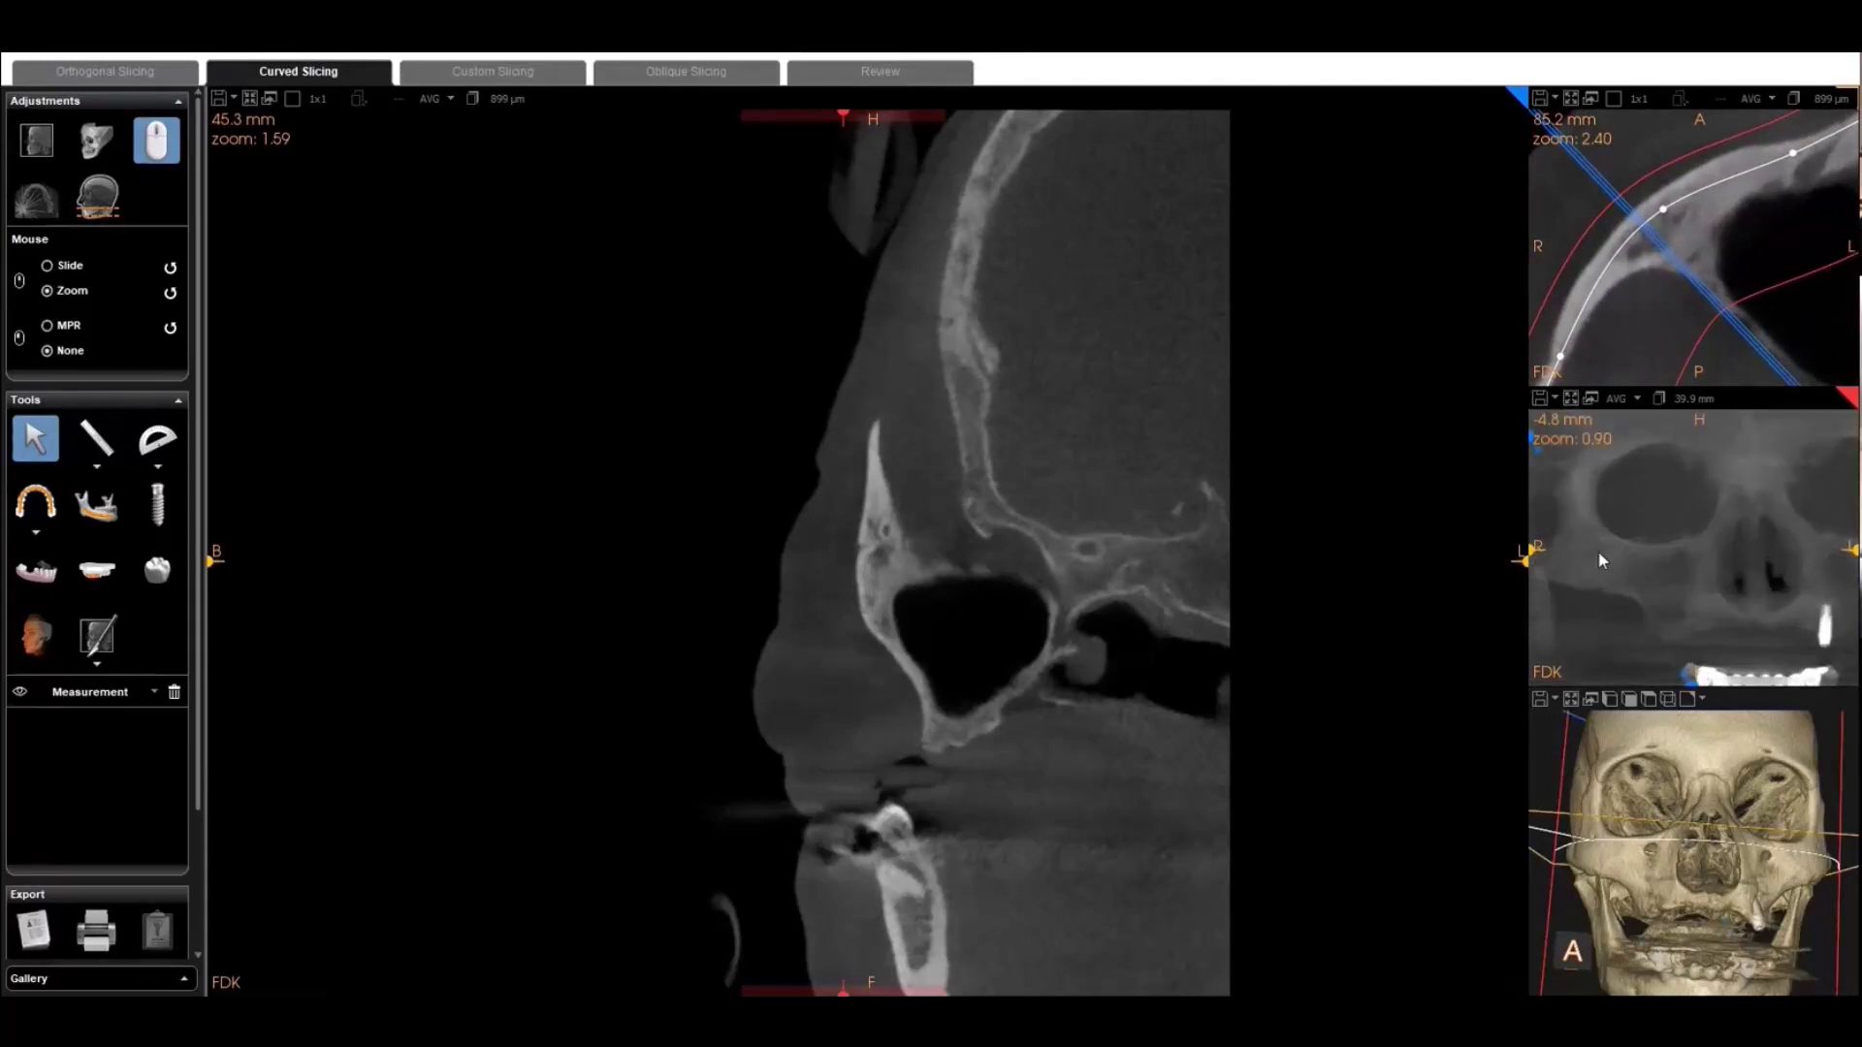
pyautogui.scroll(2, 1590, 553)
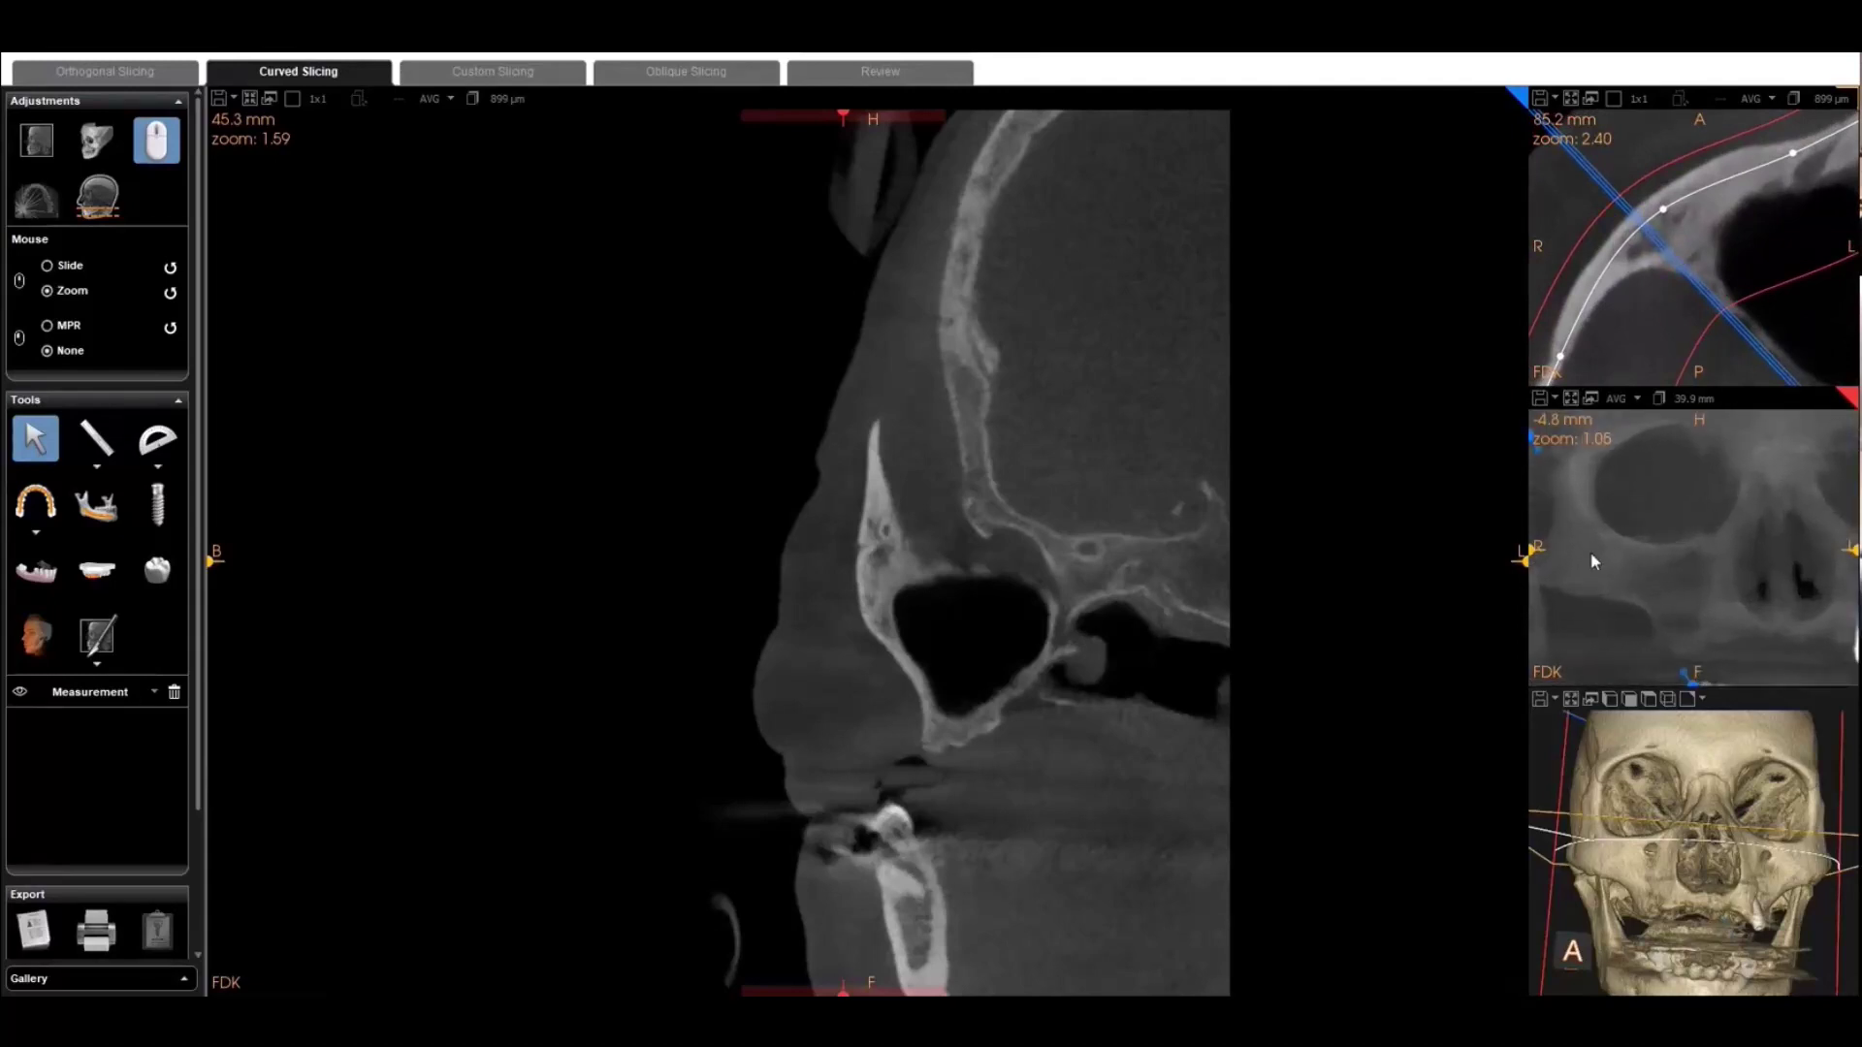
pyautogui.scroll(1, 906, 417)
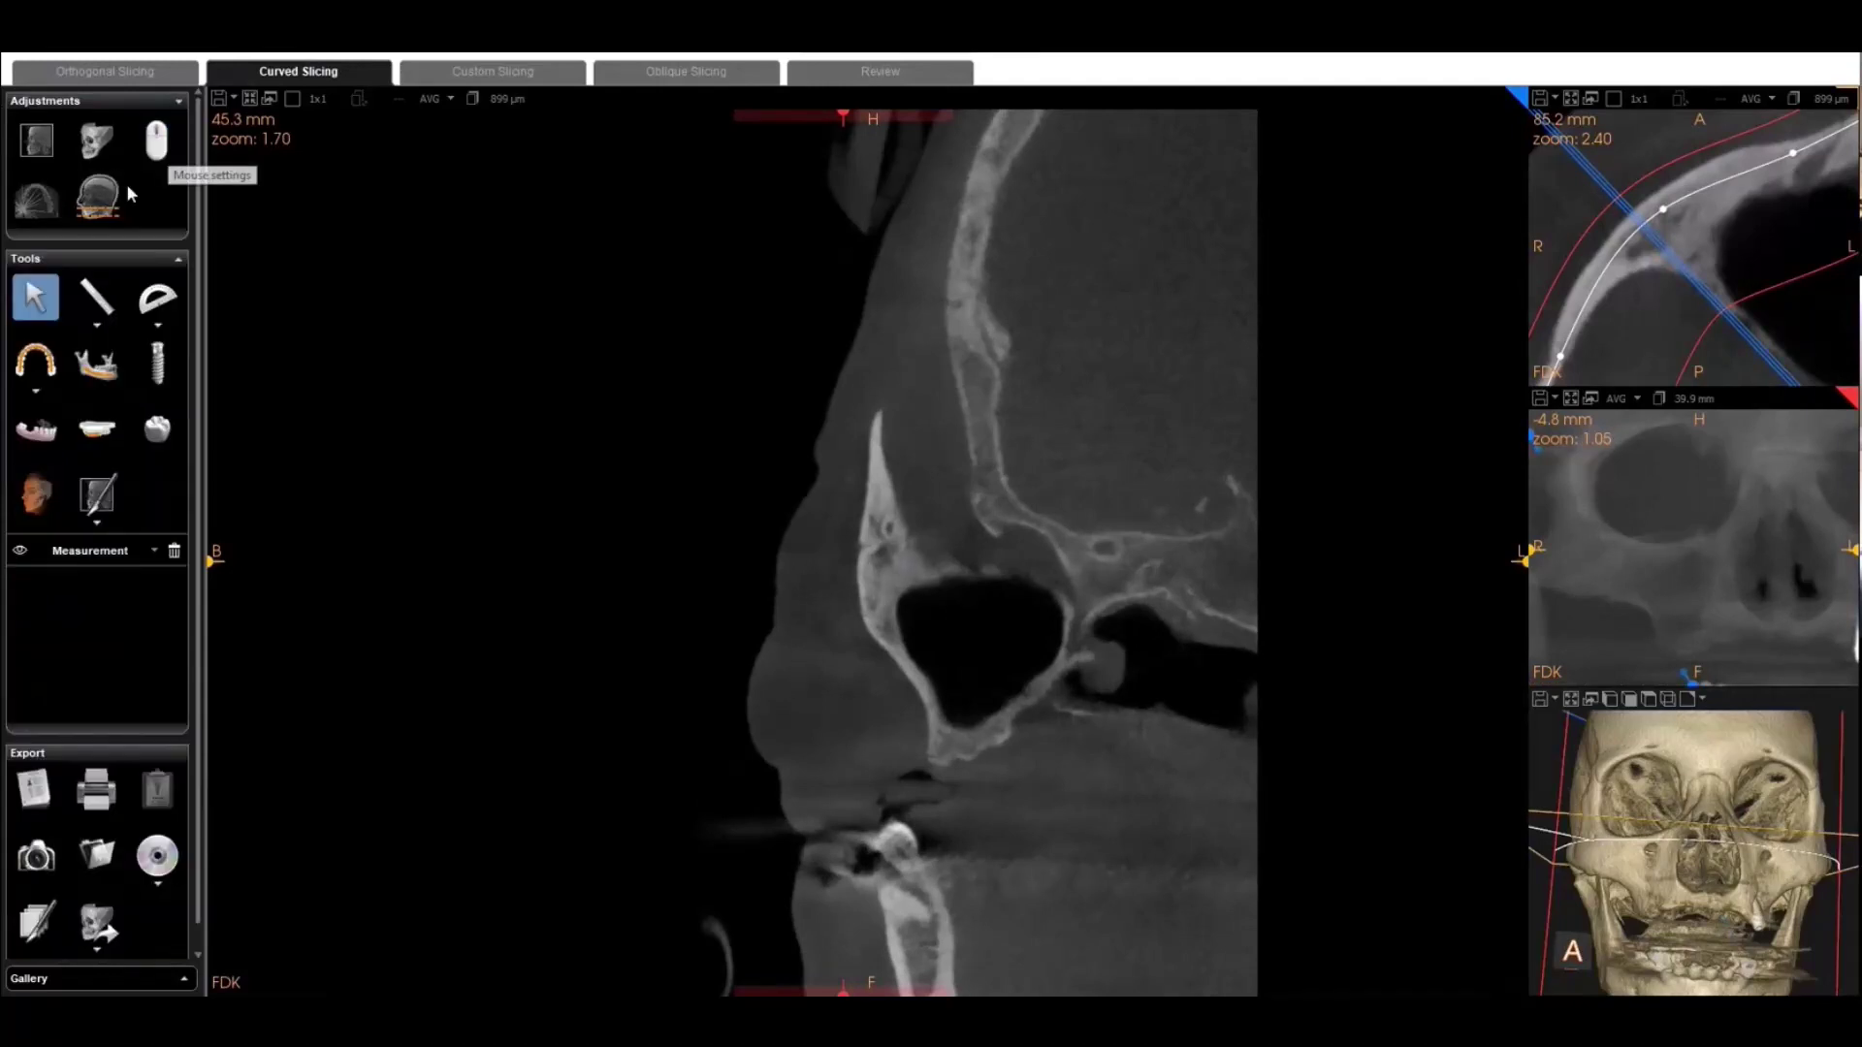
# - Set the mouse wheel back to Slide and advance the cross-section to 45.9 mm
pyautogui.click(50, 268)
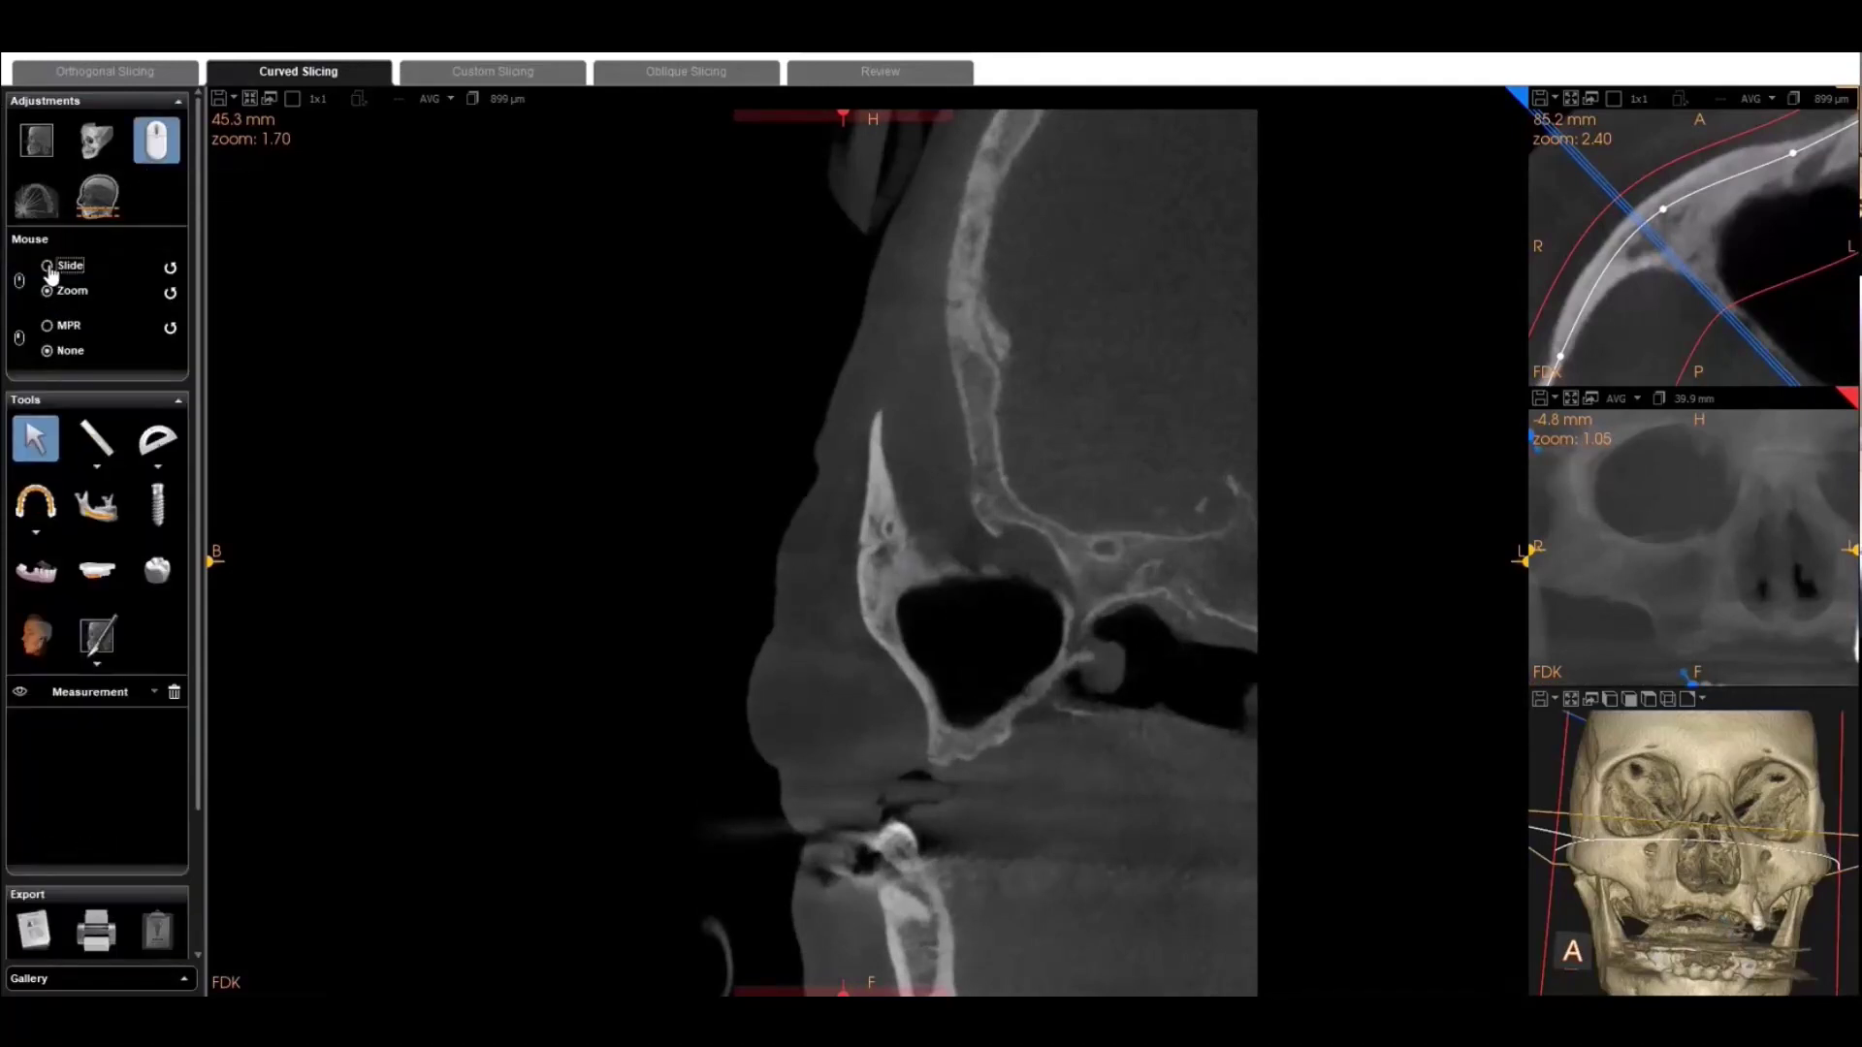
pyautogui.scroll(-2, 786, 532)
pyautogui.scroll(-2, 787, 524)
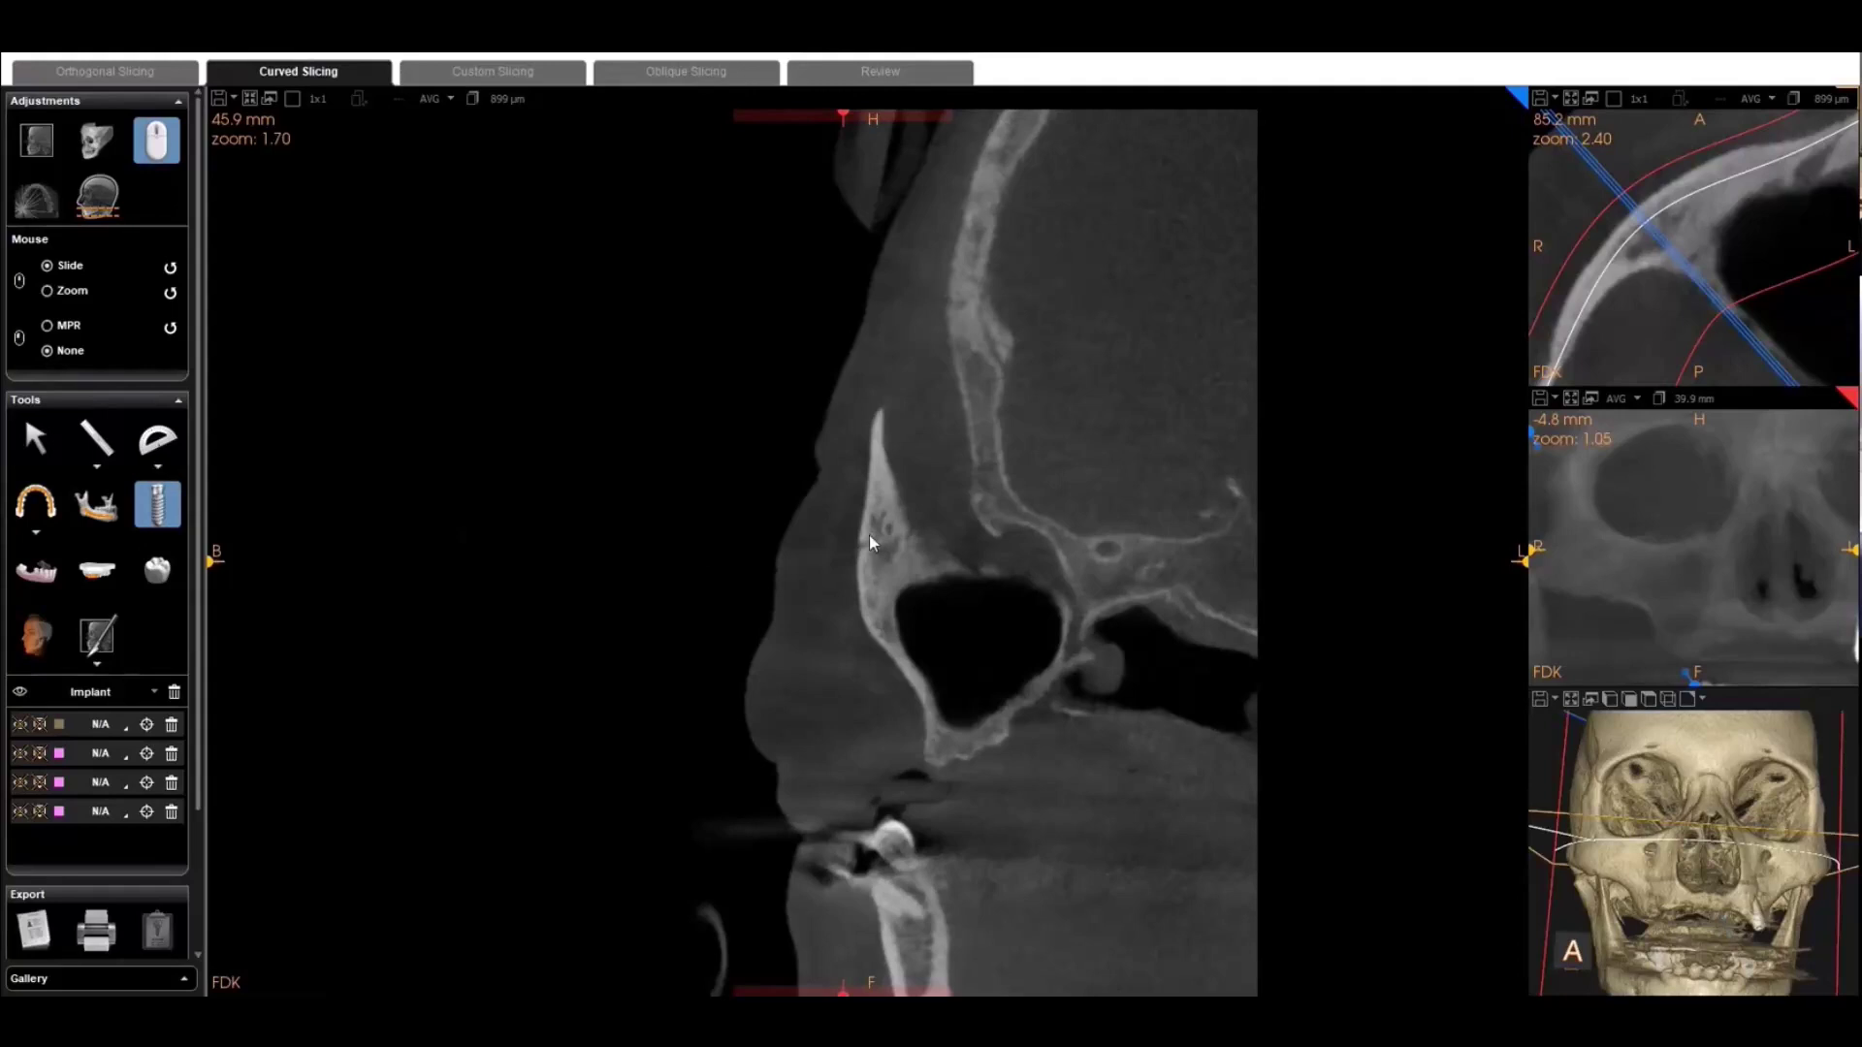
# - Place a Neodent GM ZIGOMATIC implant, 42.50 mm long and 4.00 mm in diameter, from the zygomatic bone to the alveolar ridge
pyautogui.moveTo(875, 545); pyautogui.dragTo(931, 753)
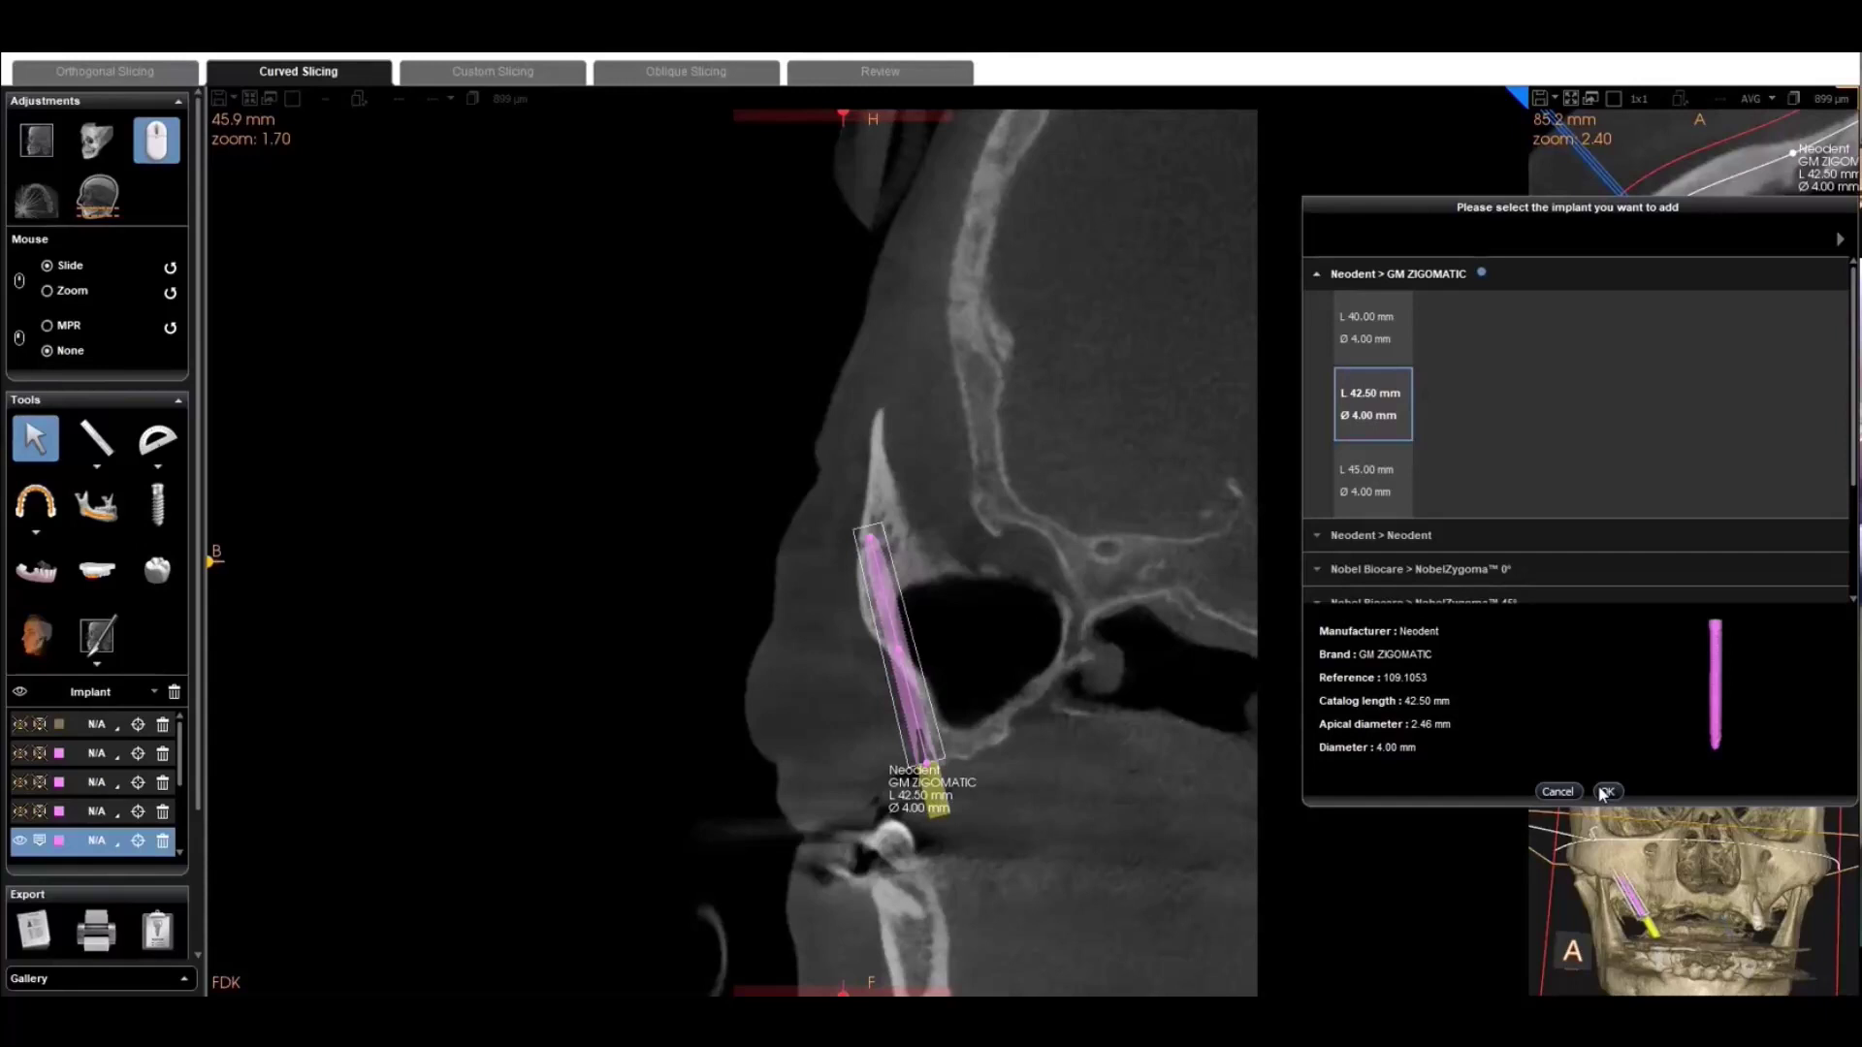
pyautogui.click(1605, 793)
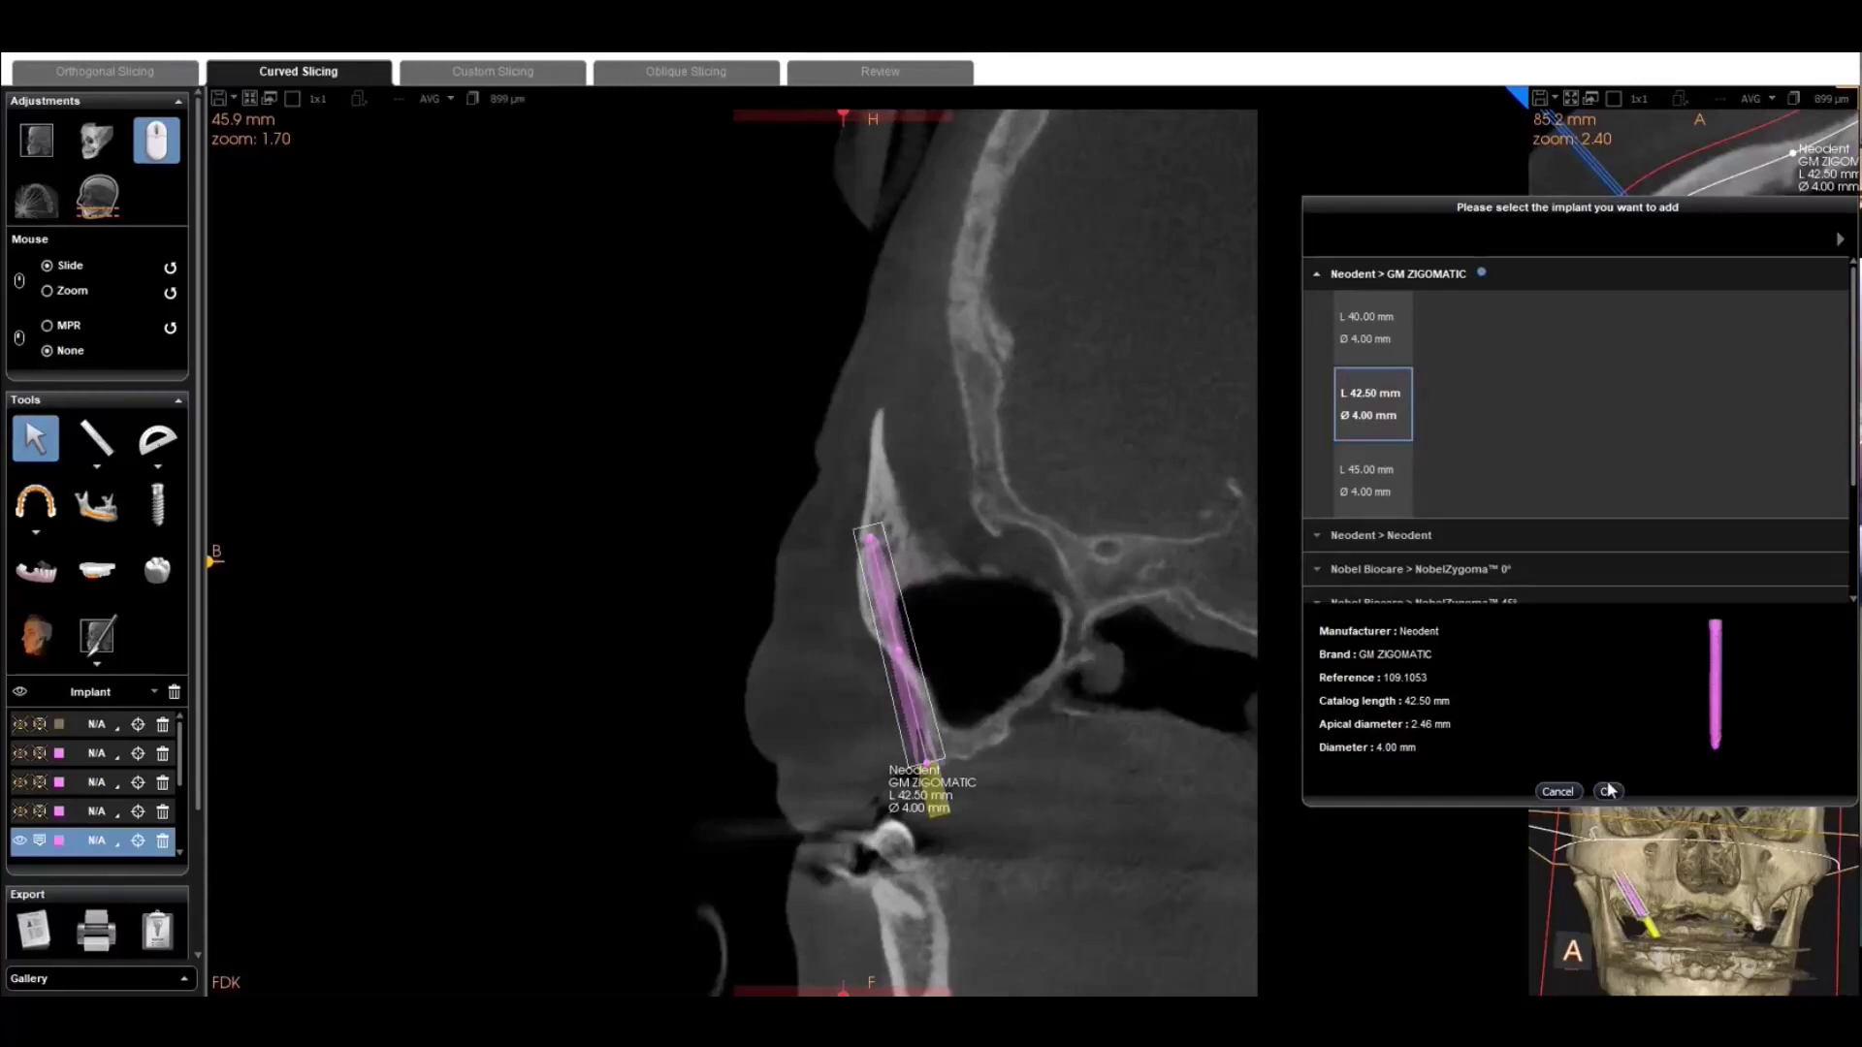
pyautogui.click(1608, 793)
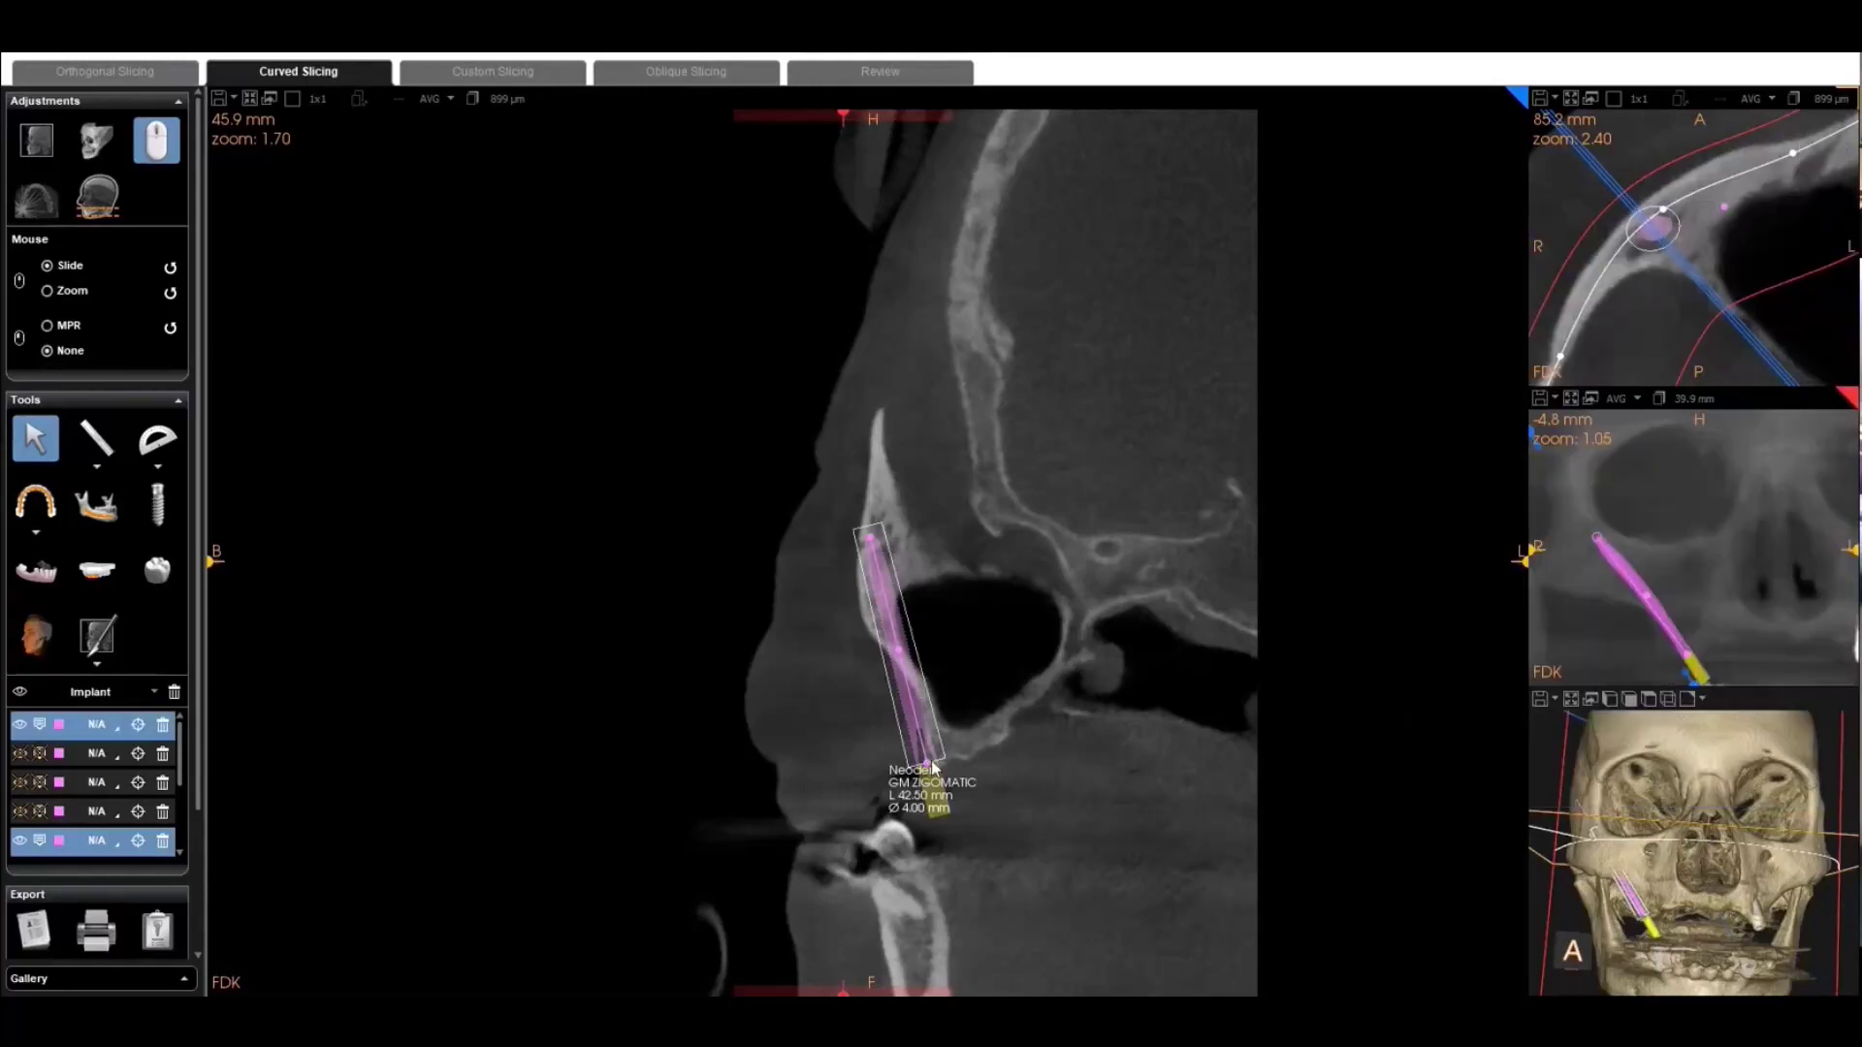
# - Fine-tune the new implant's lower end and overall position along the sinus wall in the cross-section
pyautogui.moveTo(939, 760); pyautogui.dragTo(934, 761)
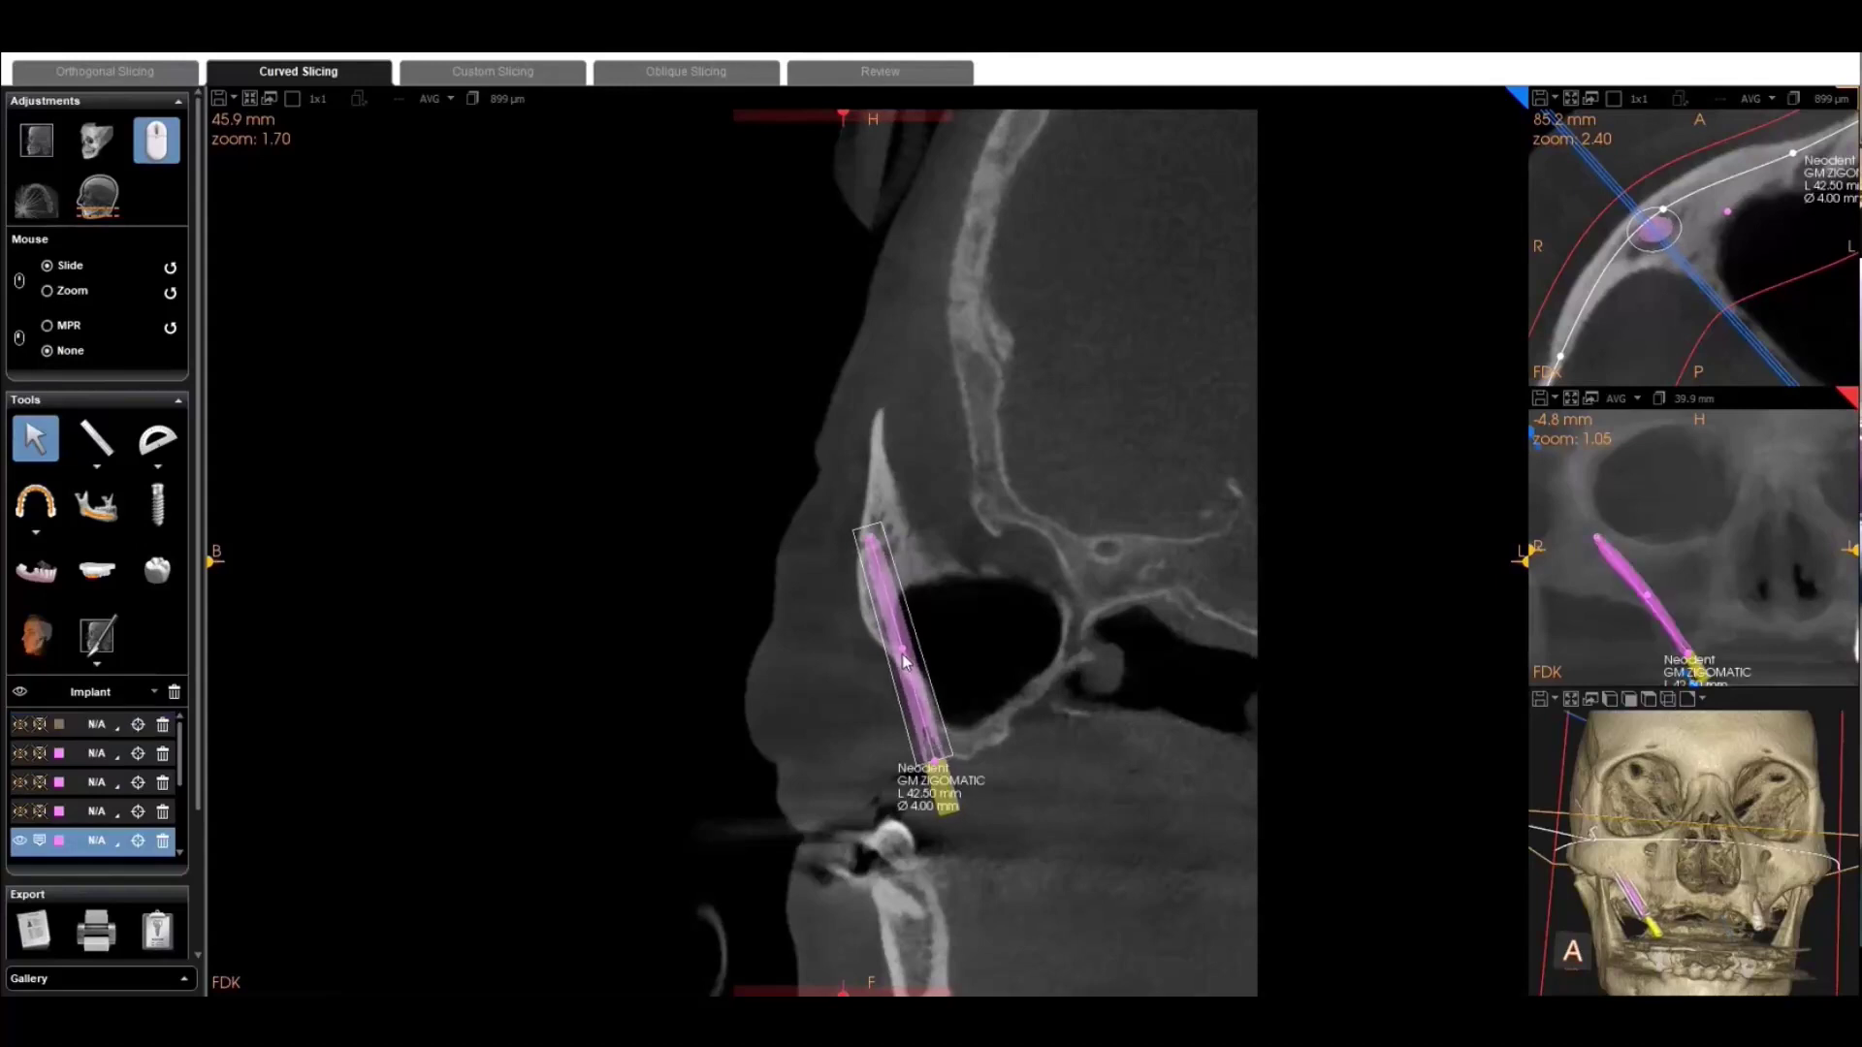
pyautogui.moveTo(903, 658); pyautogui.dragTo(907, 656)
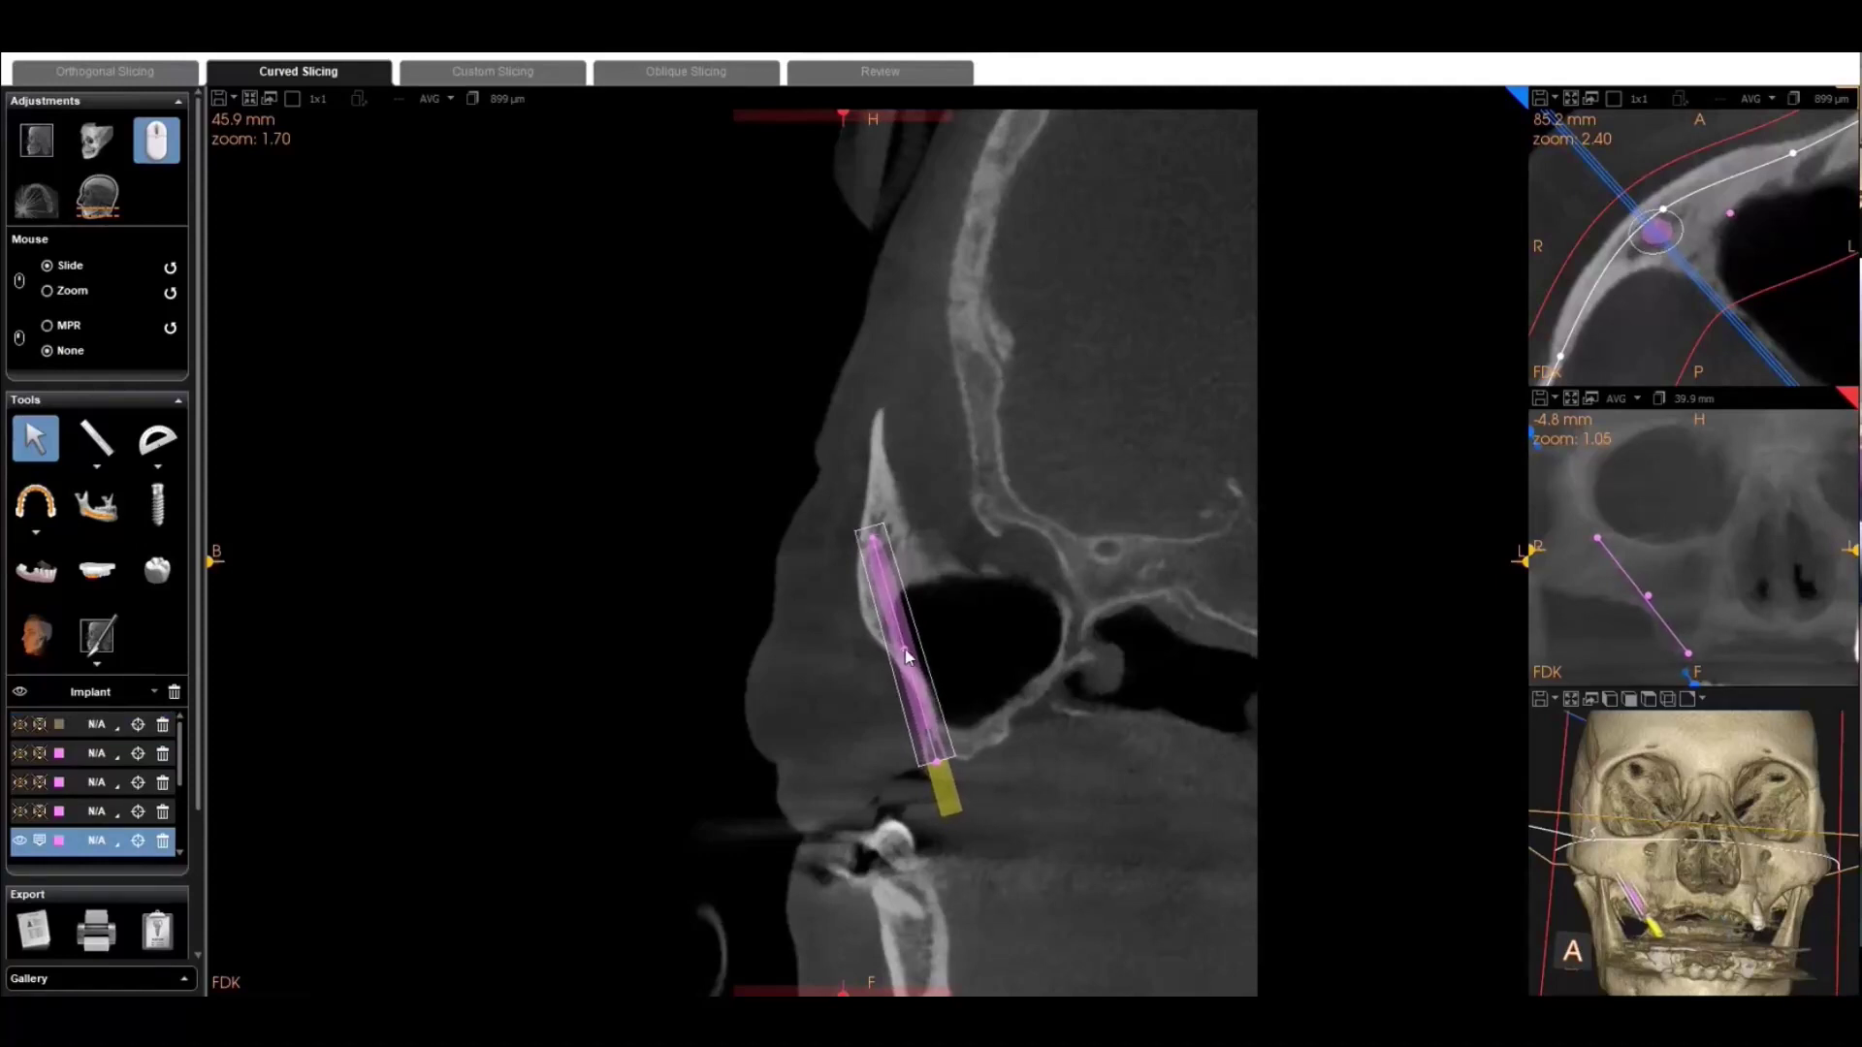
pyautogui.moveTo(905, 650); pyautogui.dragTo(905, 650)
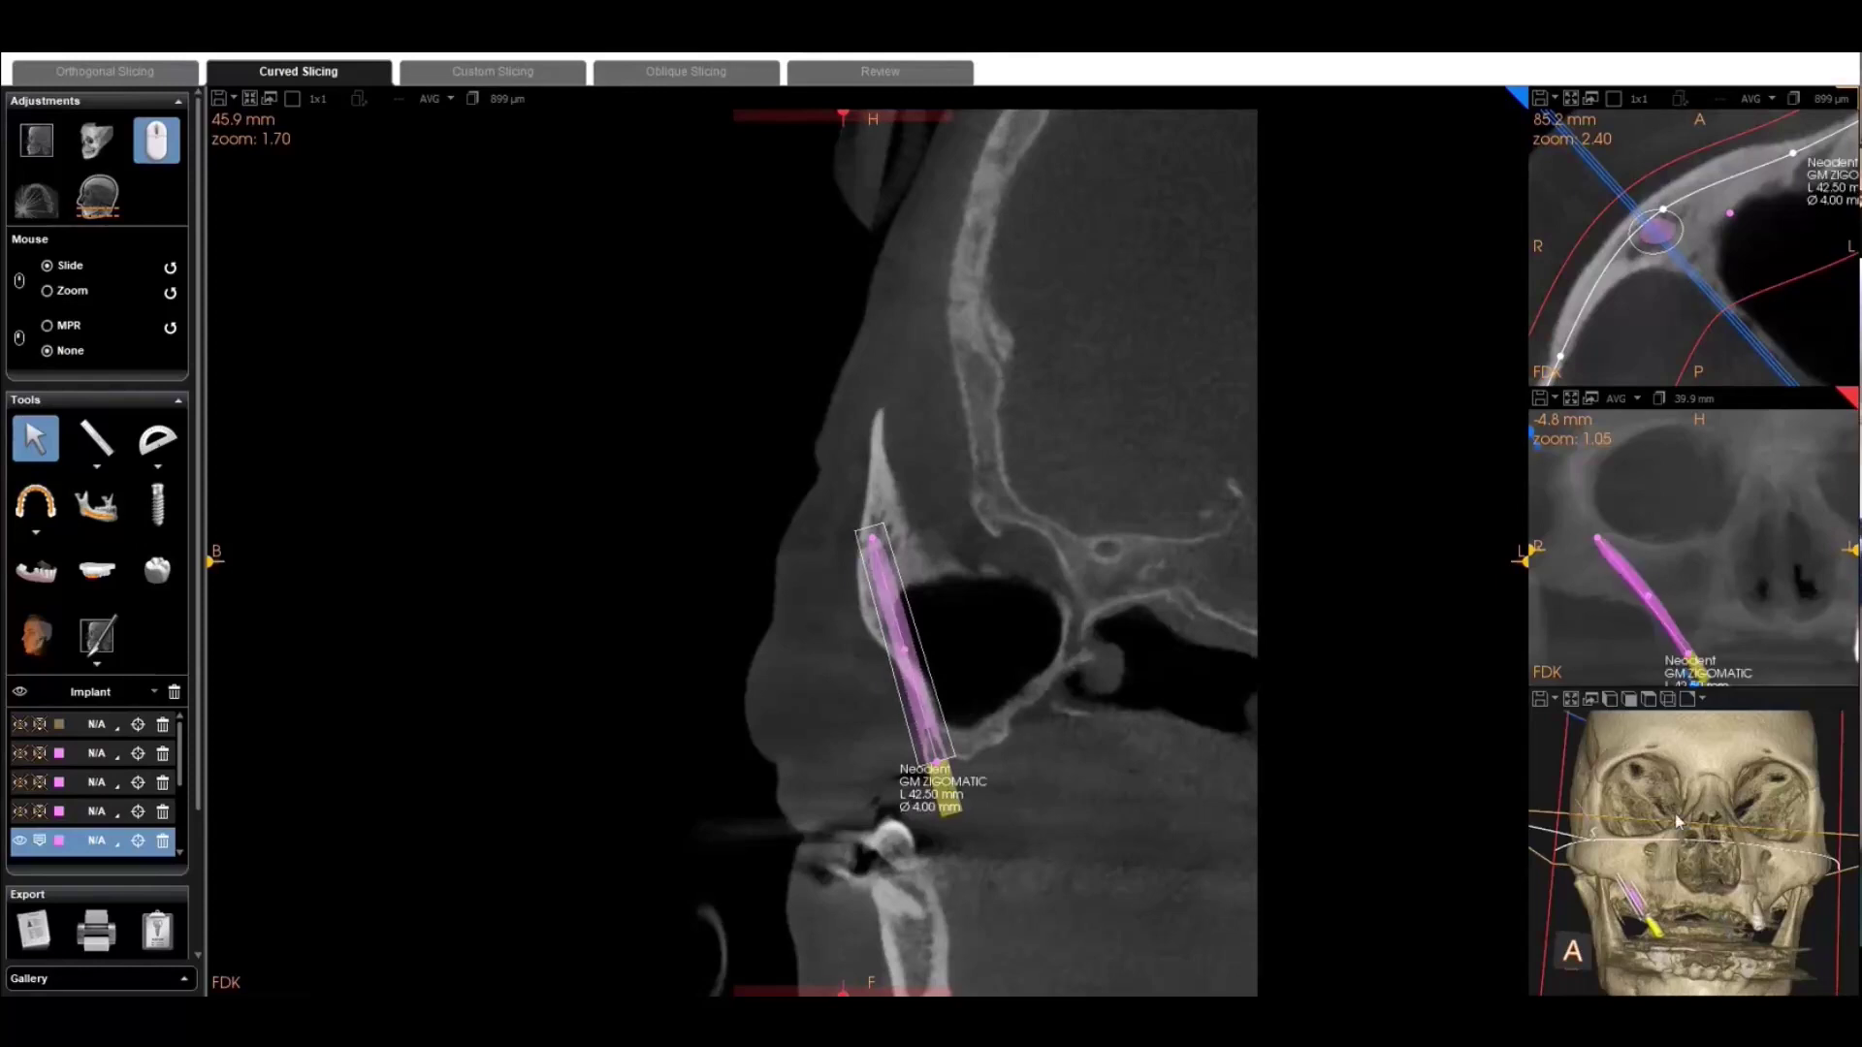
# - Enlarge the 3D skull, turn it to show the implant side, and tilt the implant's apex outward in the panoramic view
pyautogui.click(1571, 701)
pyautogui.scroll(1, 651, 678)
pyautogui.scroll(-1, 642, 737)
pyautogui.moveTo(639, 755); pyautogui.dragTo(858, 754)
pyautogui.moveTo(1597, 548); pyautogui.dragTo(1587, 568)
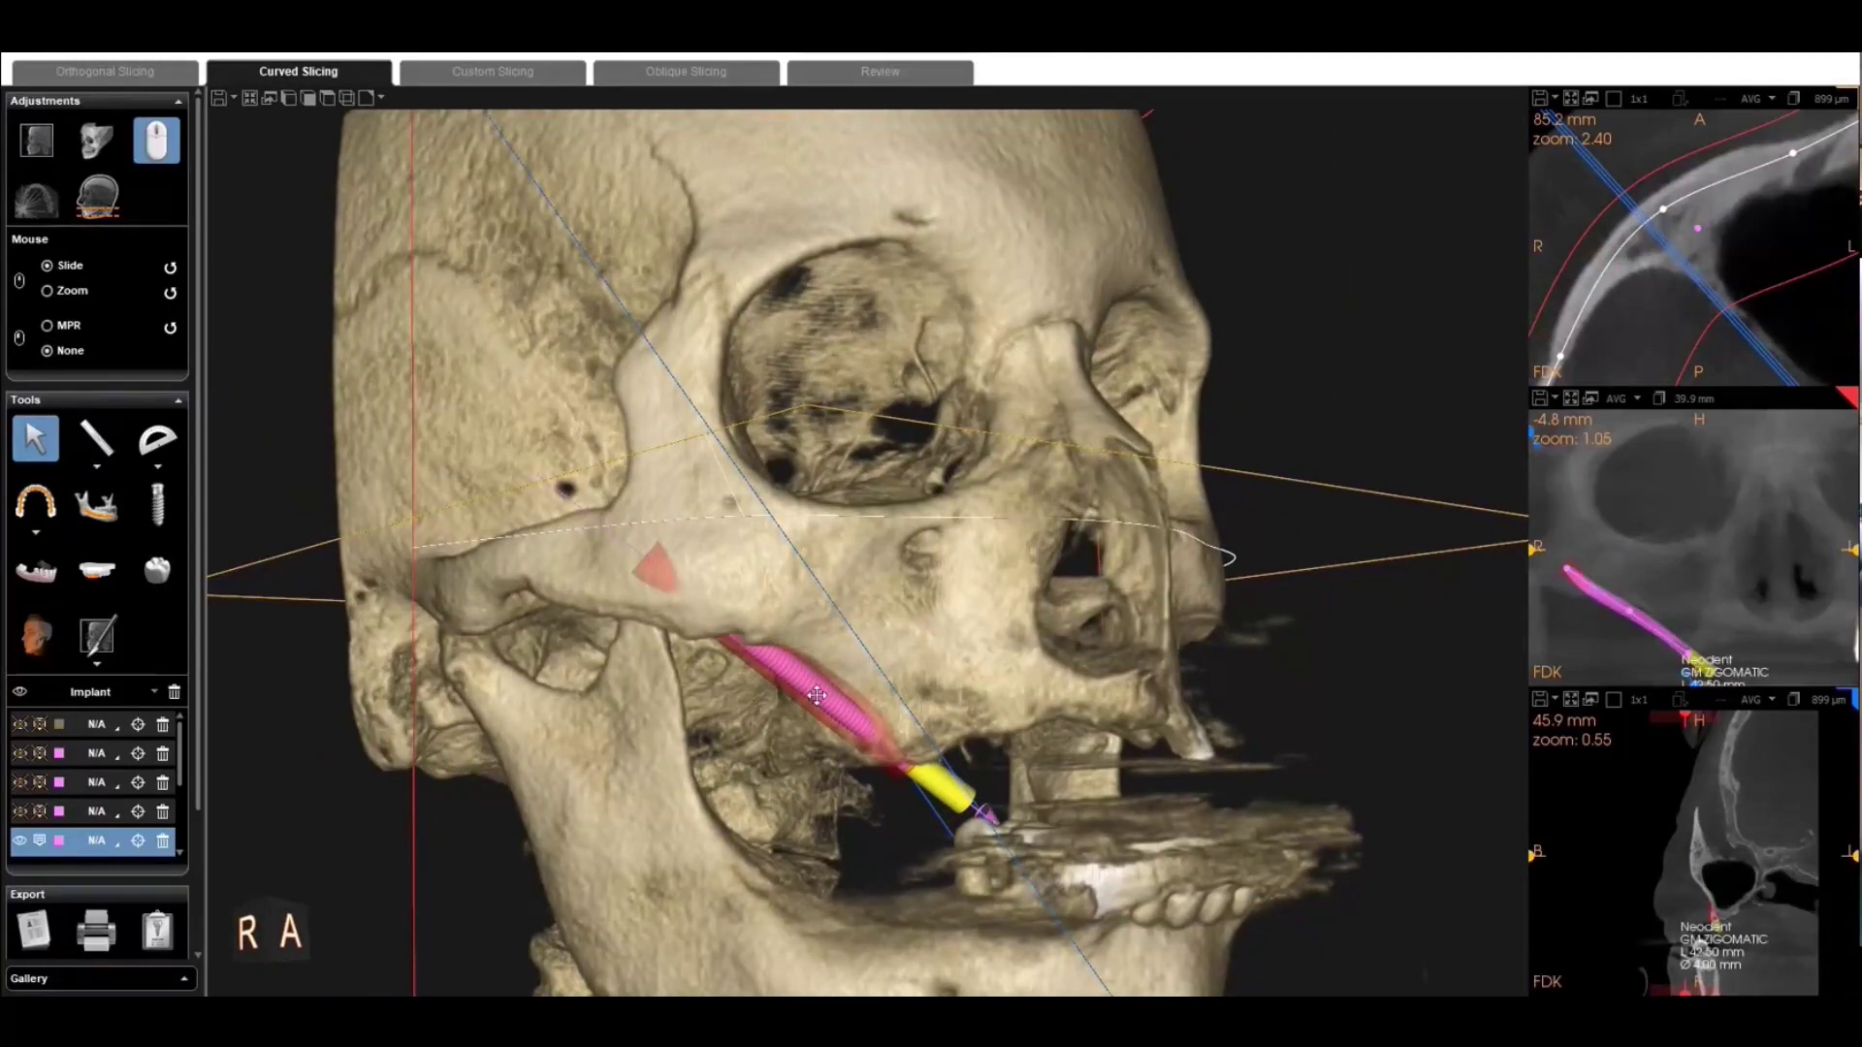
# - Frame the whole skull in 3D and shift the implant toward the midline and slightly upward in the panoramic view
pyautogui.scroll(-3, 921, 687)
pyautogui.moveTo(946, 732); pyautogui.dragTo(776, 640)
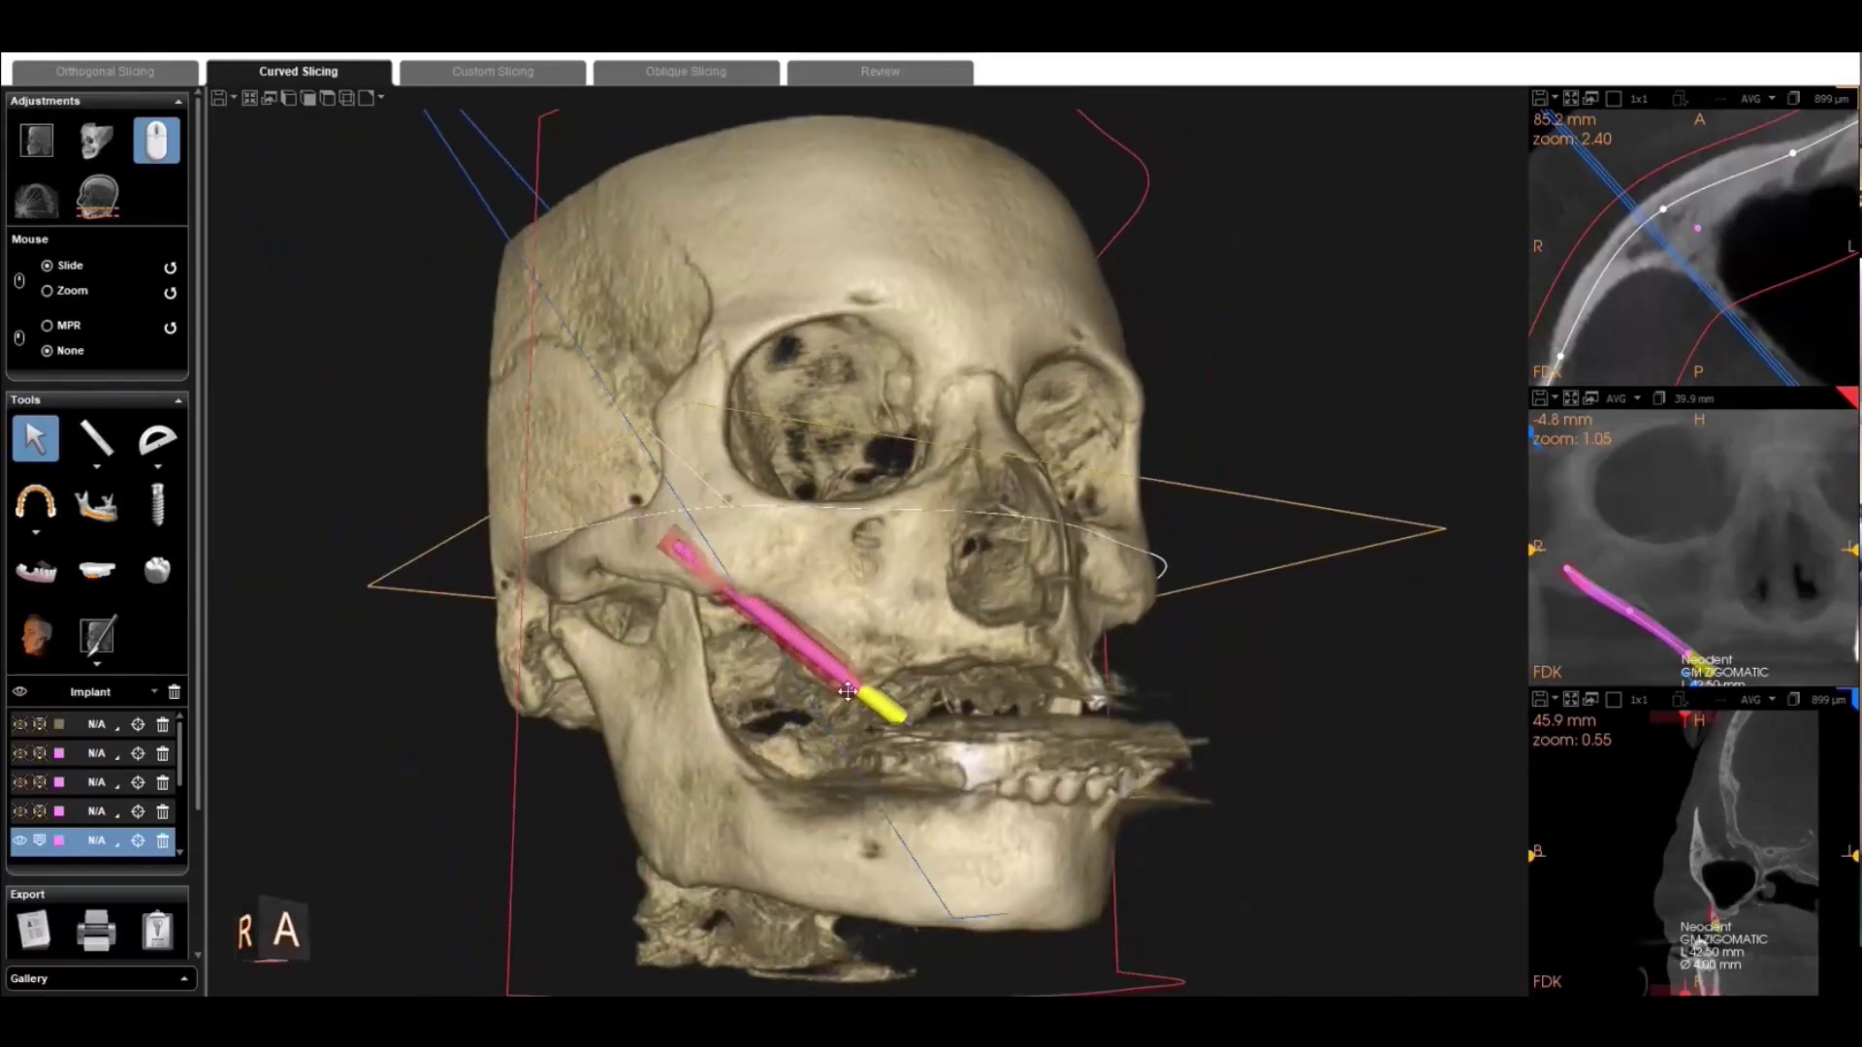
pyautogui.moveTo(1632, 614); pyautogui.dragTo(1686, 661)
pyautogui.click(1656, 609)
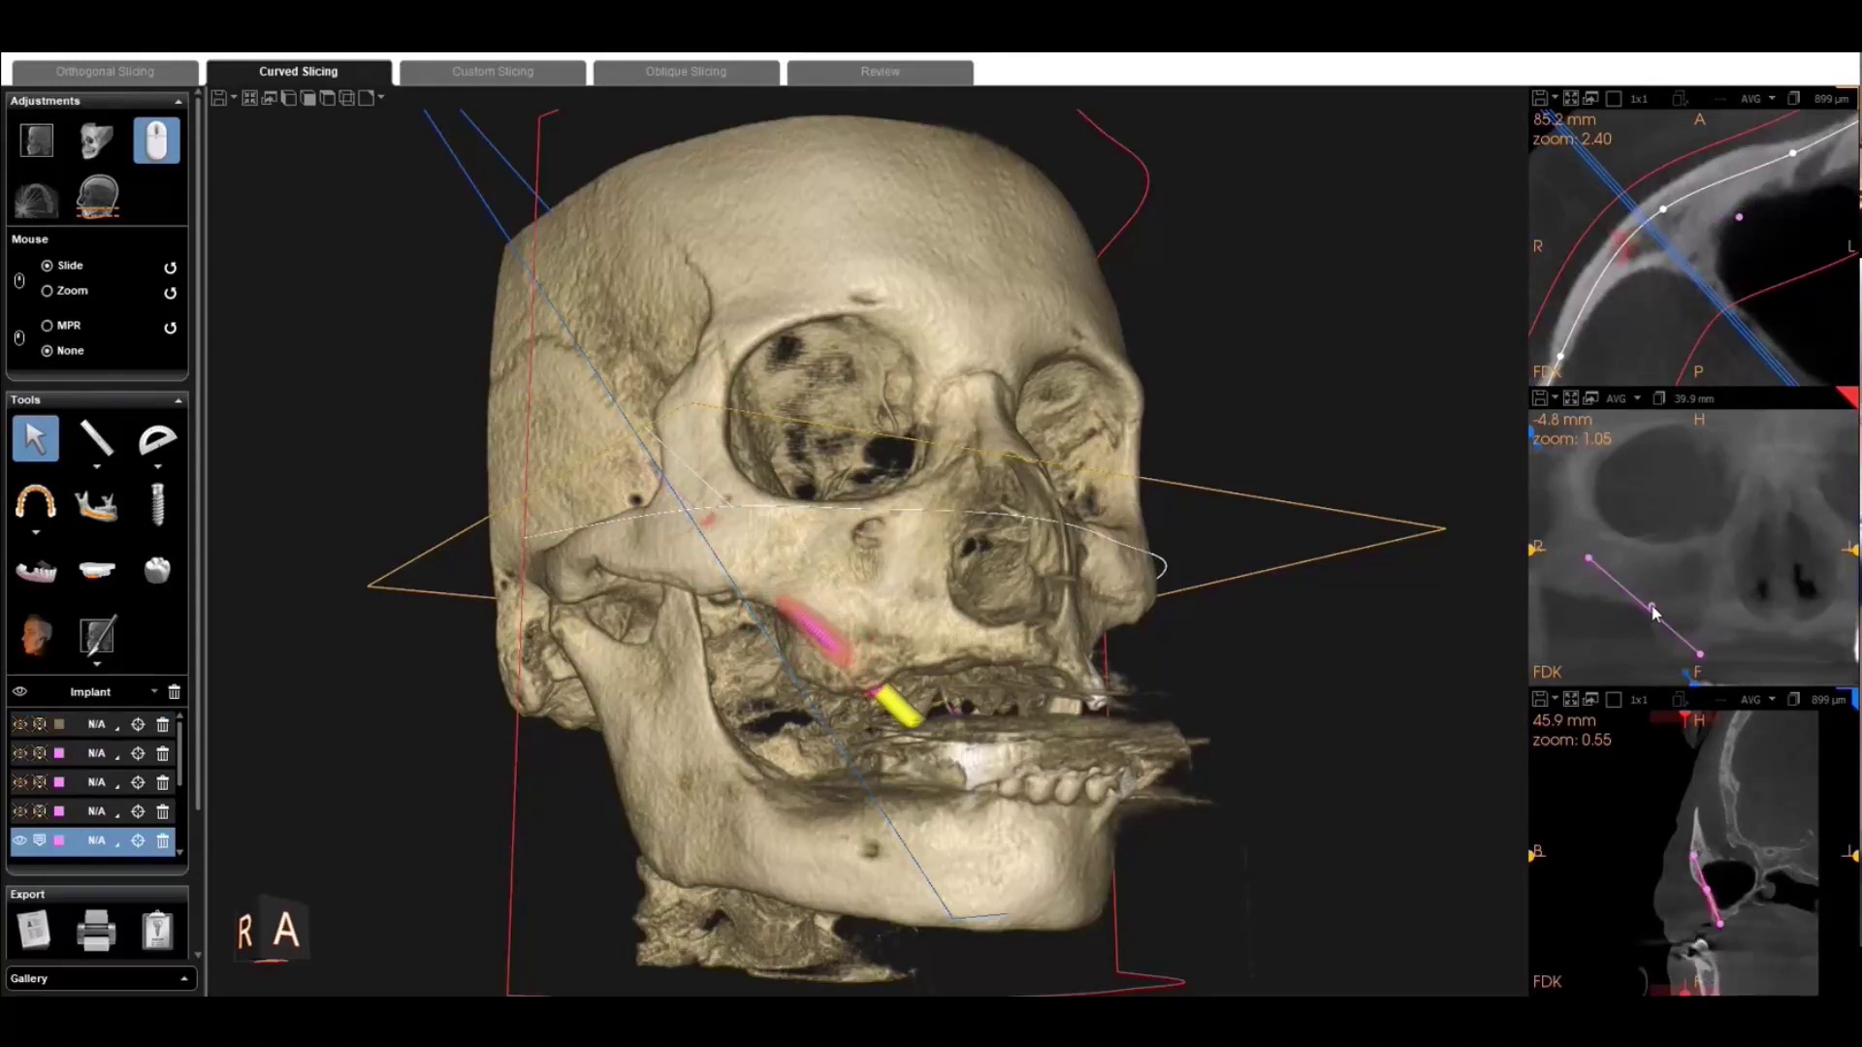
pyautogui.moveTo(1648, 609); pyautogui.dragTo(1647, 608)
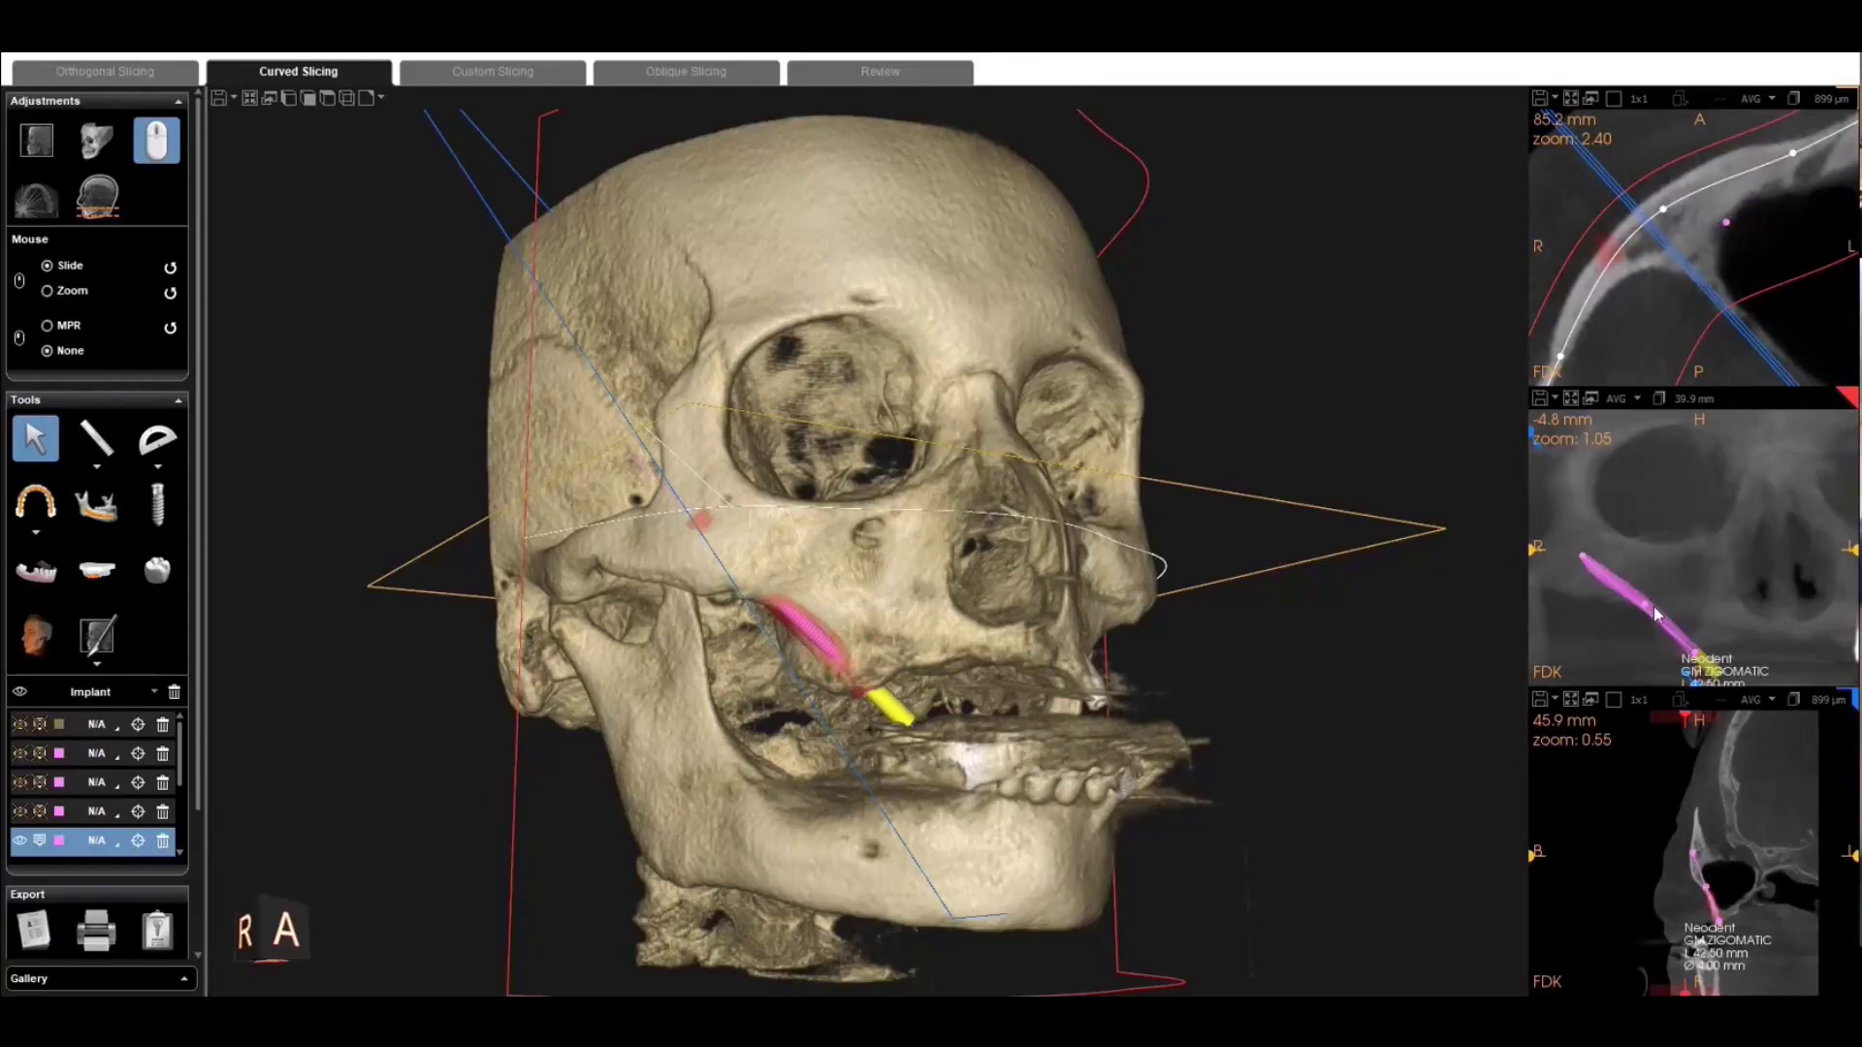
# - Hide the slicing planes and the arch curve in the 3D view
pyautogui.click(377, 98)
pyautogui.click(380, 143)
pyautogui.click(381, 99)
pyautogui.click(381, 99)
pyautogui.click(380, 99)
pyautogui.click(393, 124)
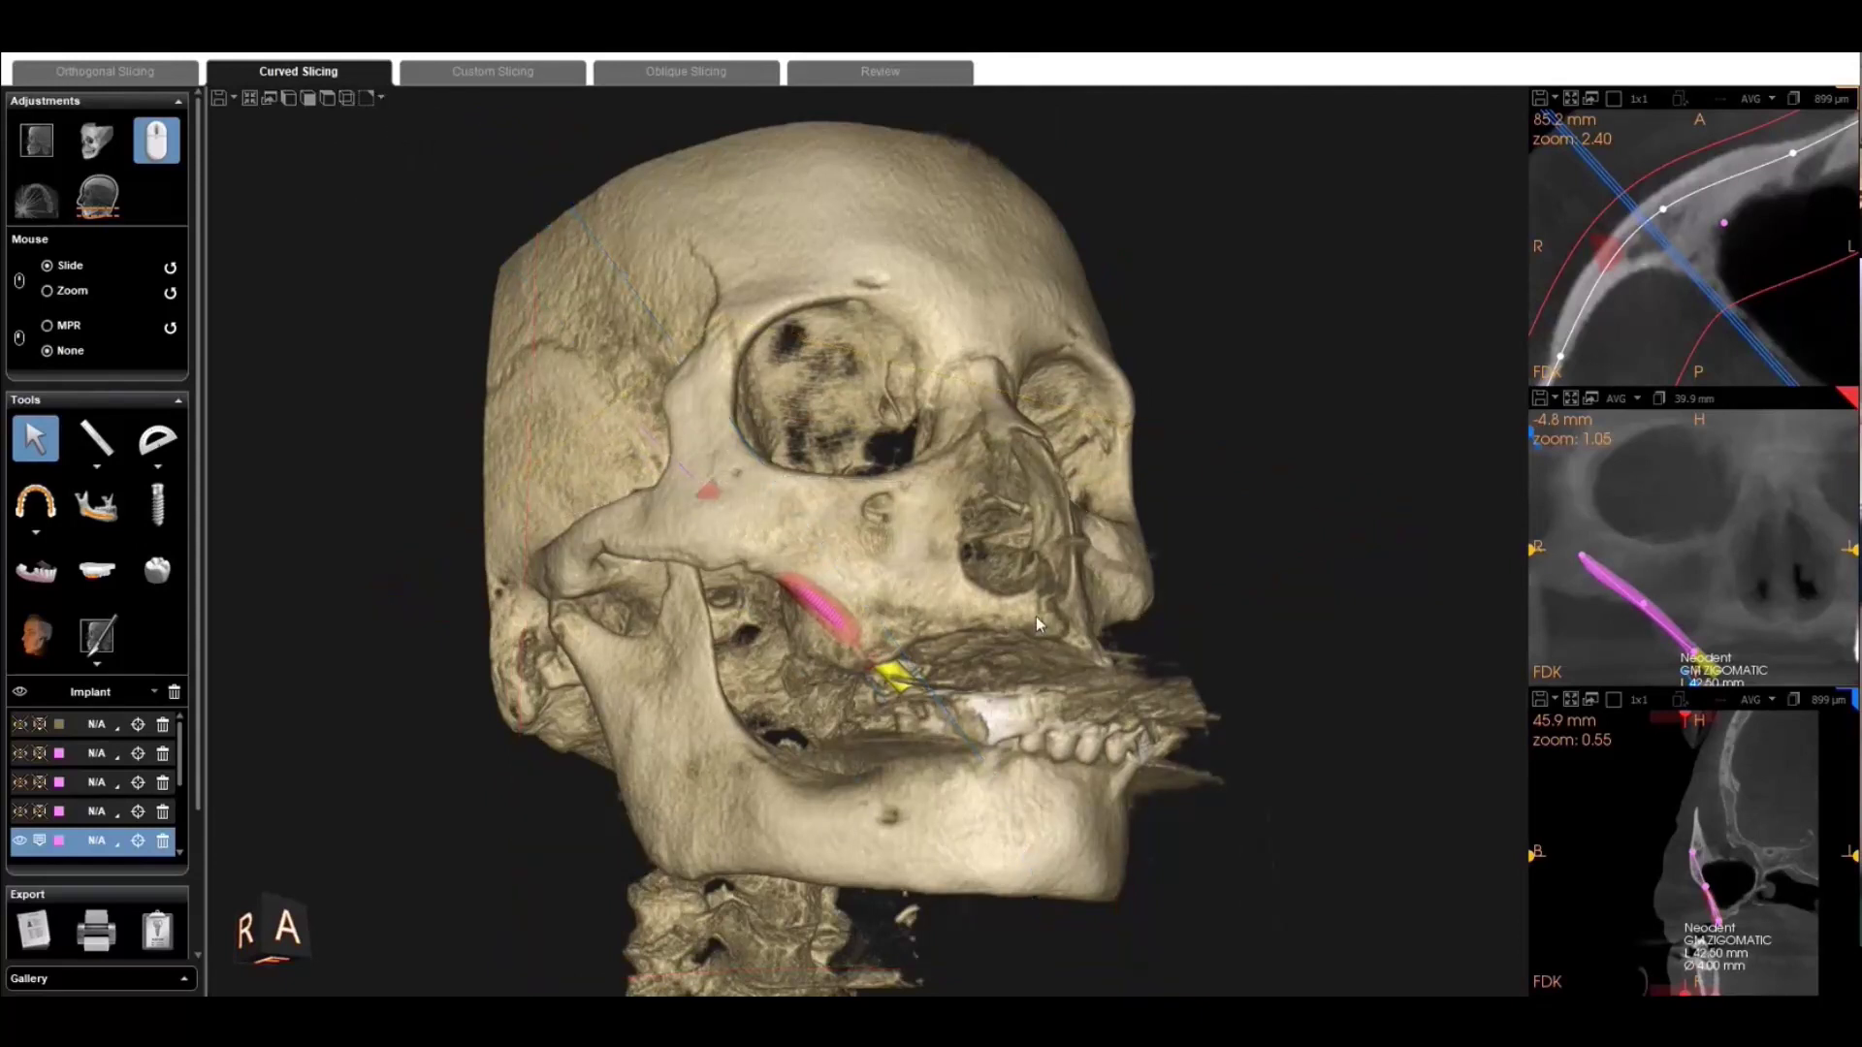
# - Shift the implant slightly outward in the panoramic view, checking it on the 3D skull from the side, below and front
pyautogui.moveTo(1034, 617); pyautogui.dragTo(656, 535)
pyautogui.moveTo(1581, 555)
pyautogui.mouseDown()
pyautogui.moveTo(1555, 570)
pyautogui.moveTo(1577, 558)
pyautogui.mouseUp()
pyautogui.moveTo(1097, 732); pyautogui.dragTo(1499, 689)
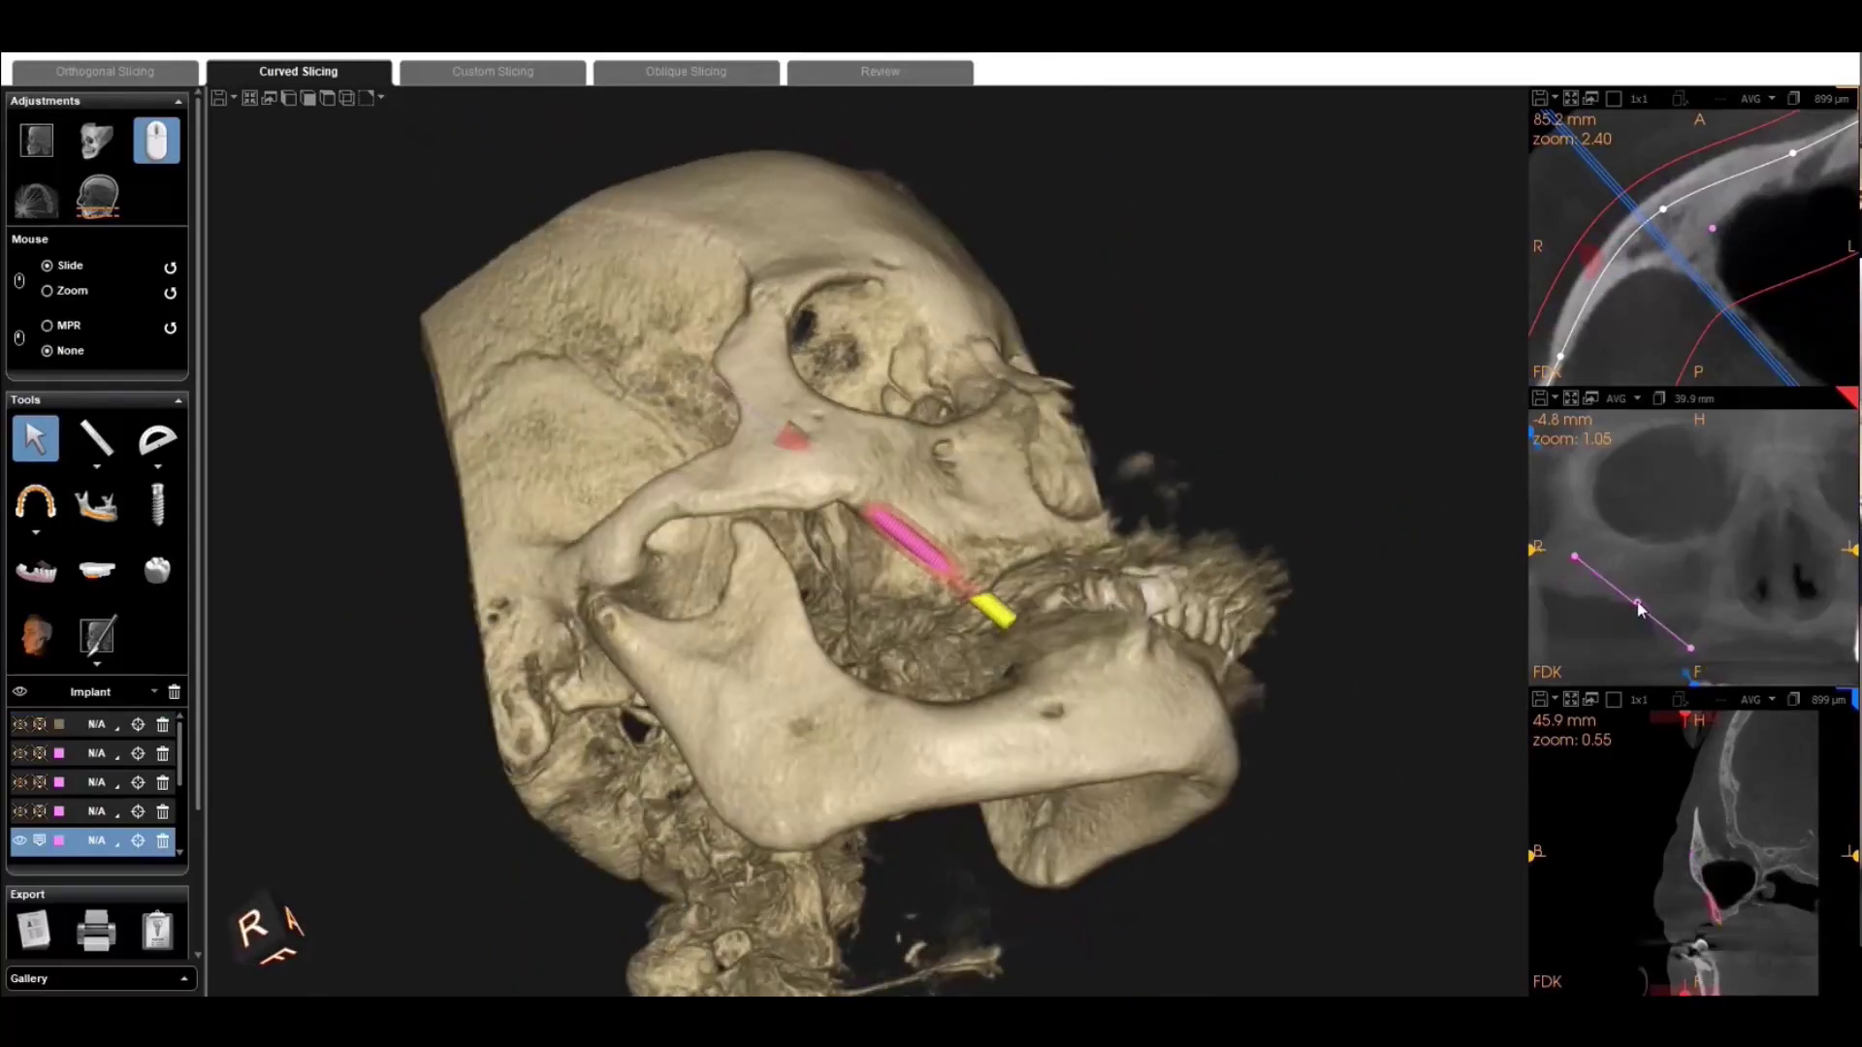
pyautogui.moveTo(1046, 649); pyautogui.dragTo(688, 618)
pyautogui.moveTo(1575, 557); pyautogui.dragTo(1596, 559)
pyautogui.moveTo(979, 847)
pyautogui.mouseDown()
pyautogui.moveTo(1095, 835)
pyautogui.moveTo(896, 857)
pyautogui.moveTo(975, 855)
pyautogui.mouseUp()
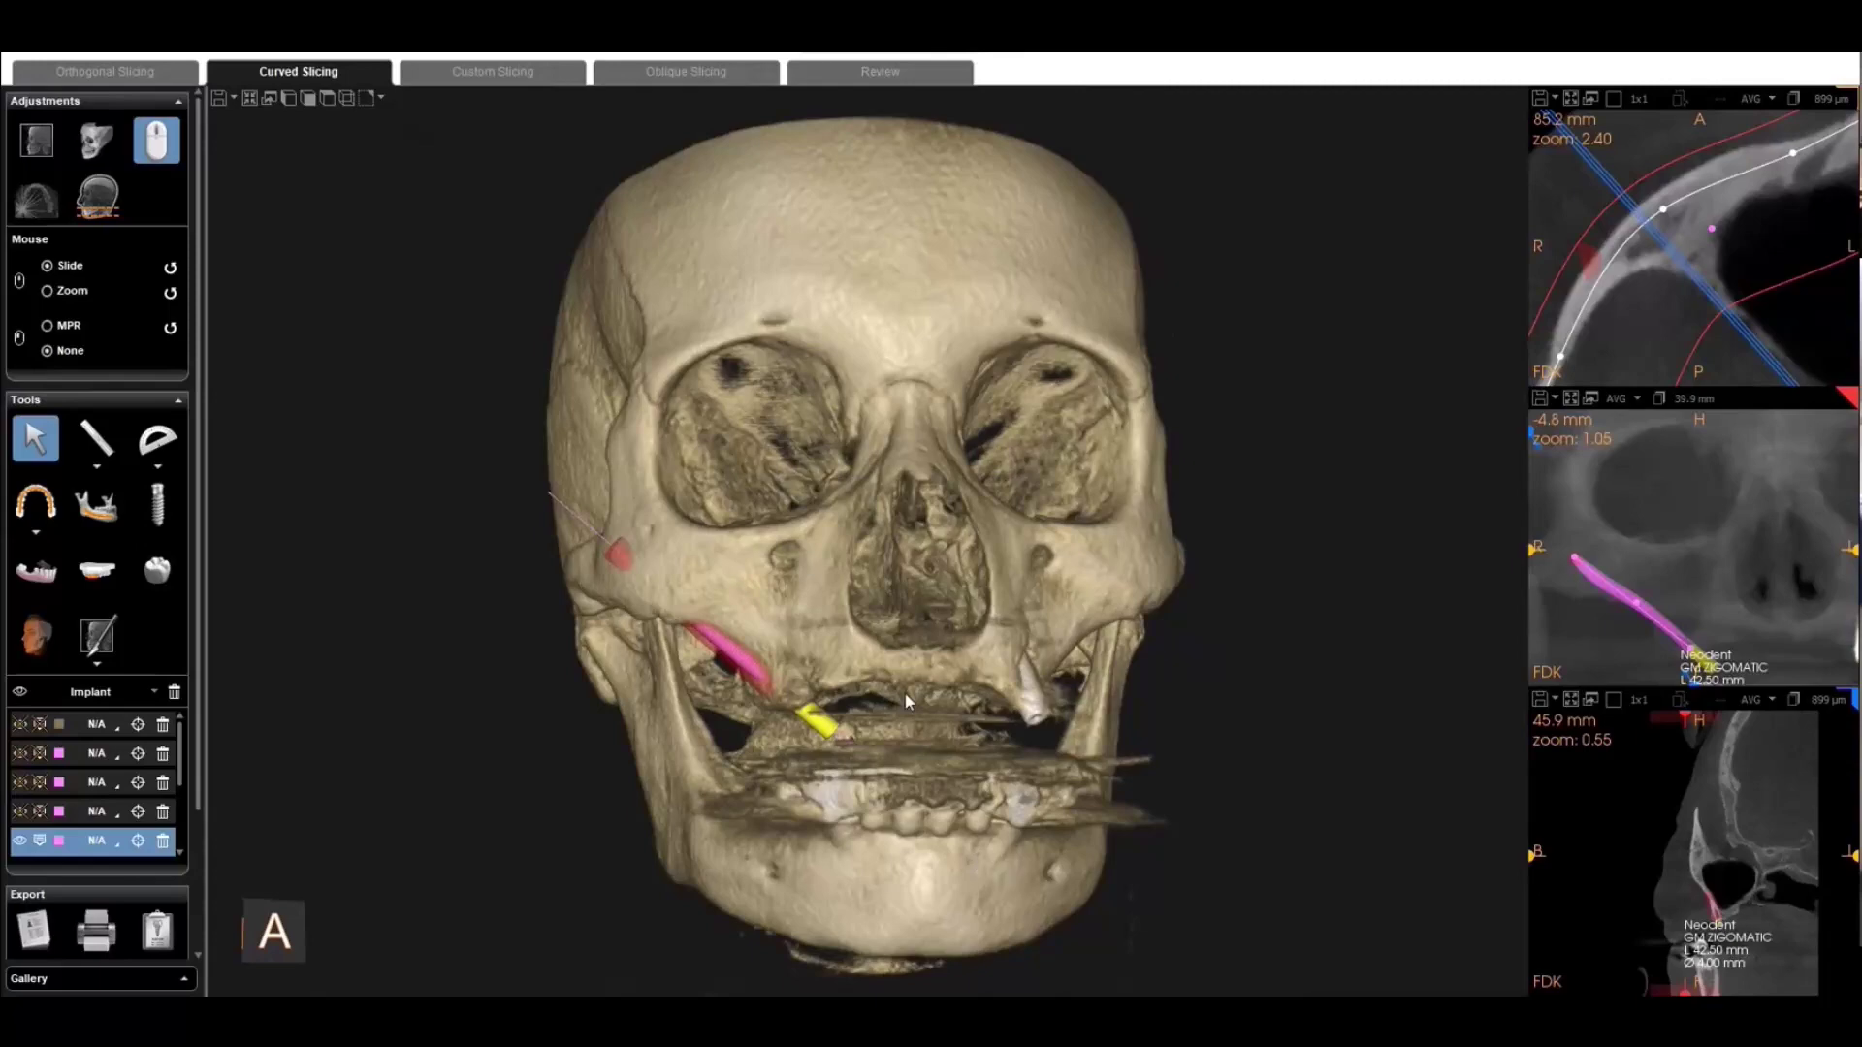